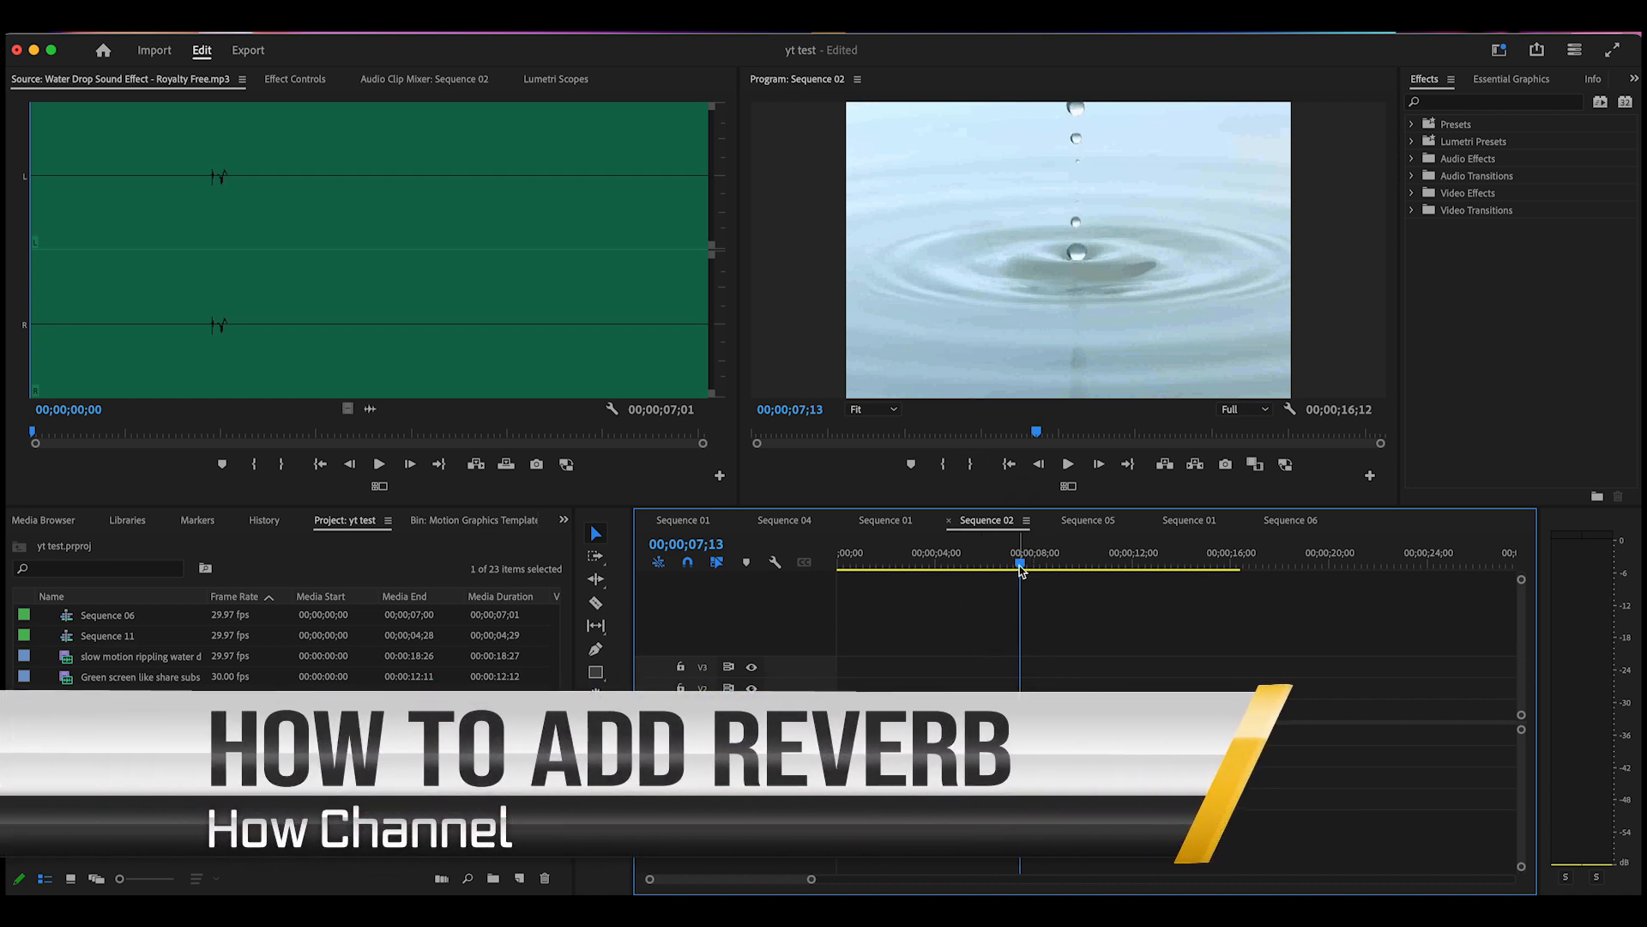
Play and scrub the droplet video to find where the drop lands
left_click_drag(1023, 554, 938, 593)
left_click(1069, 464)
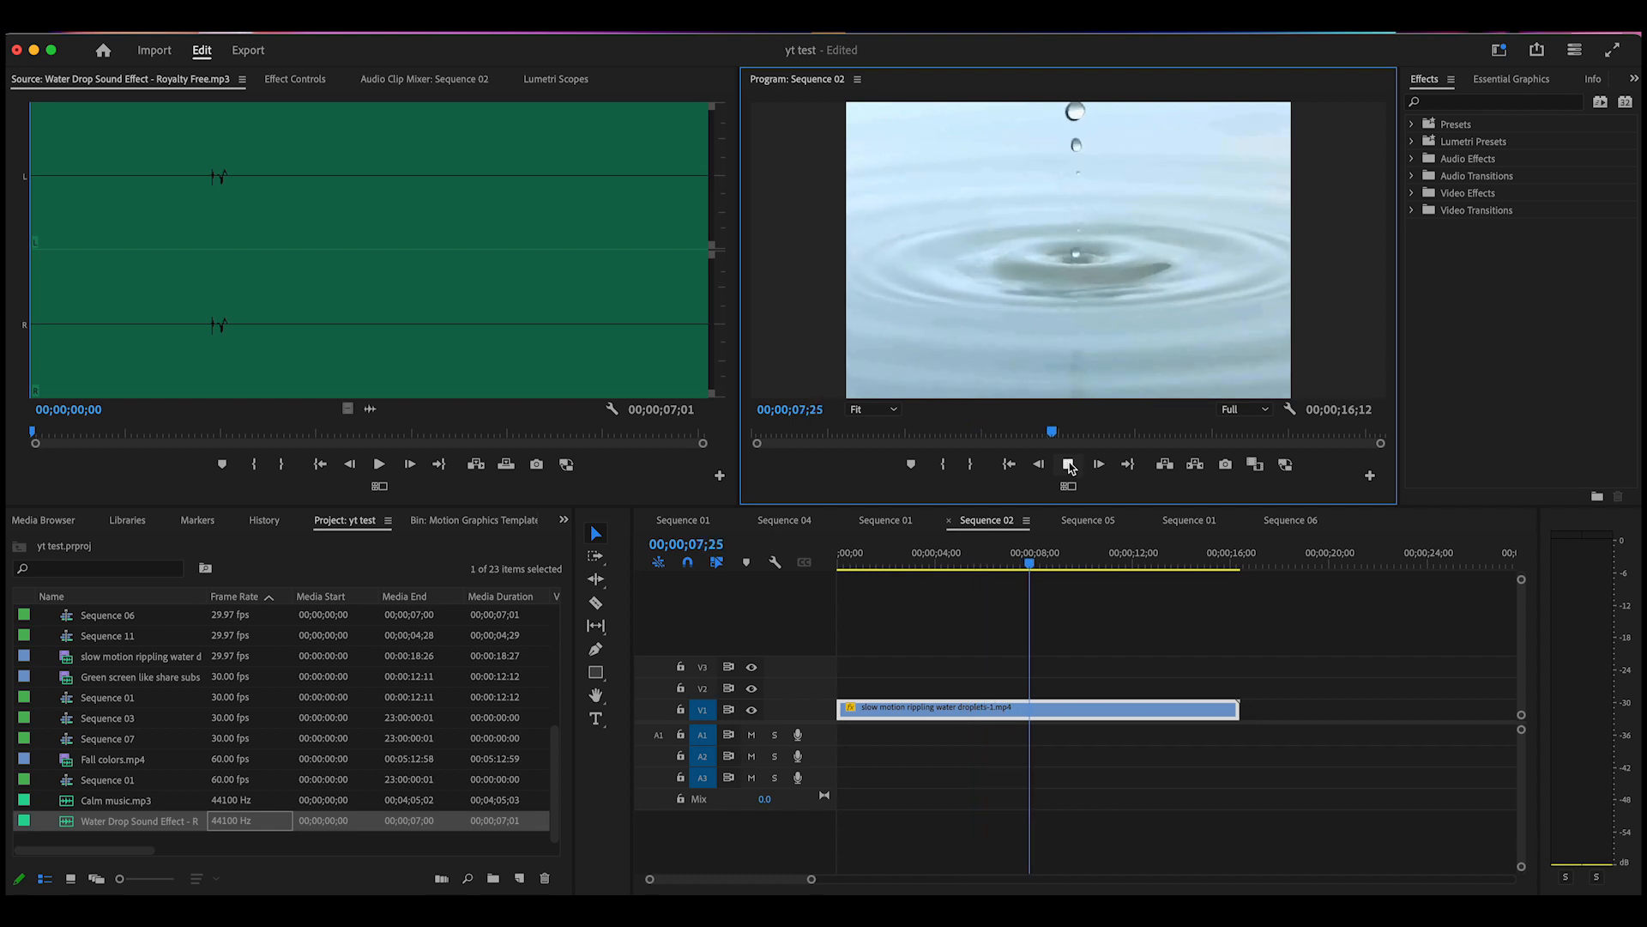
left_click(1069, 464)
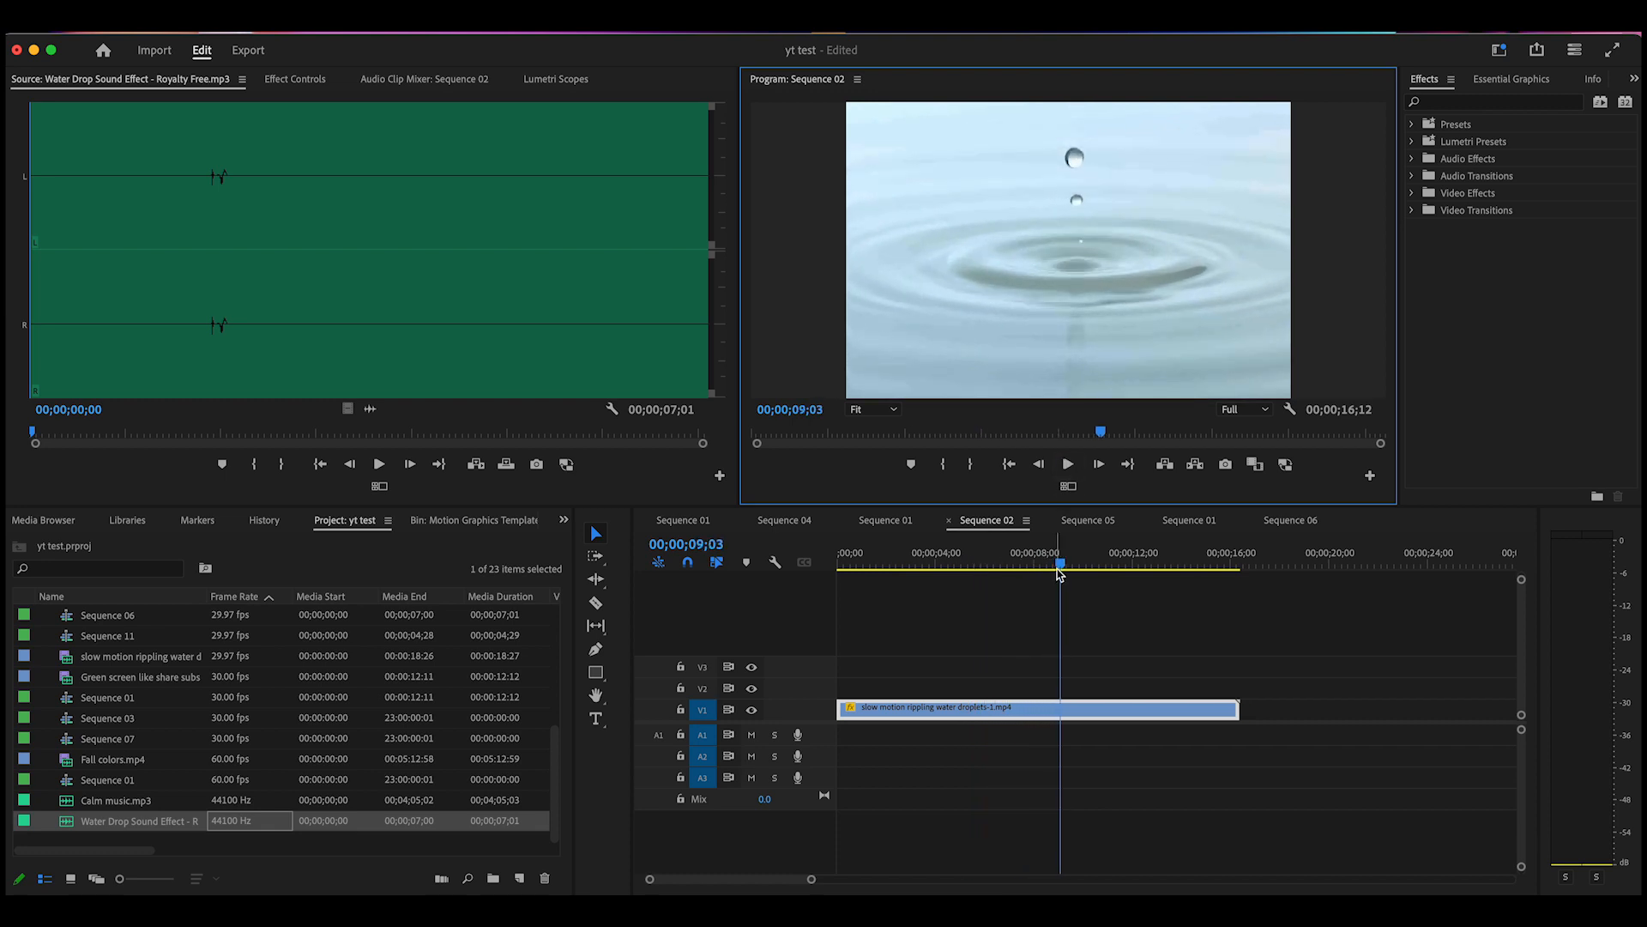
left_click_drag(1060, 572, 992, 575)
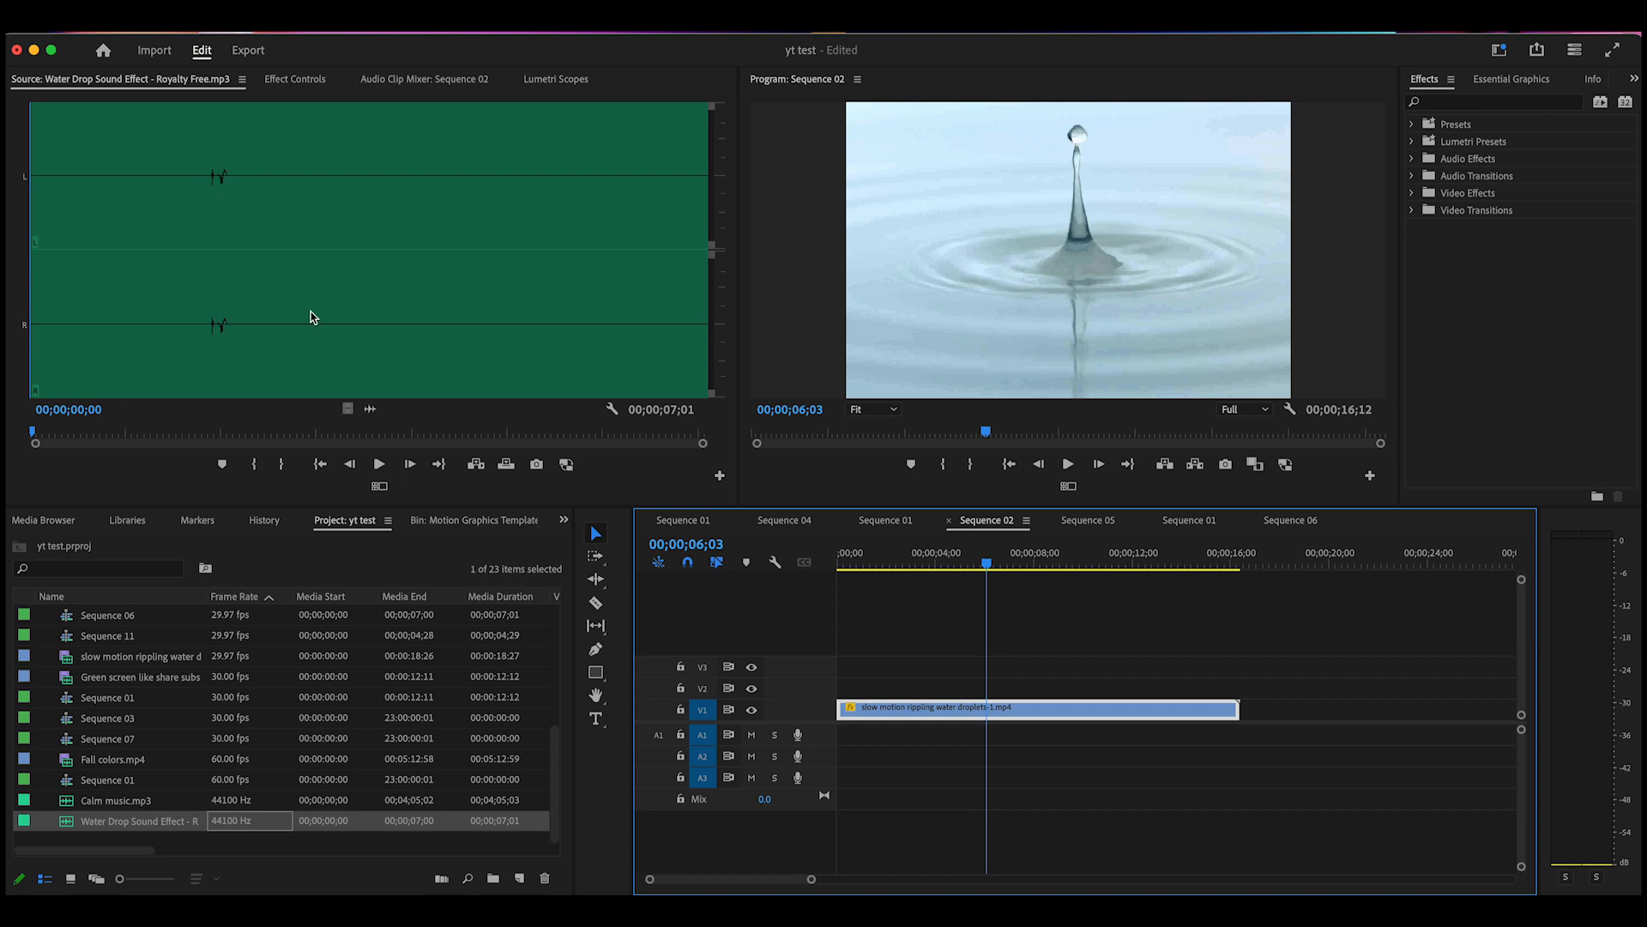
Place the water drop sound on A1 under the droplet video and play back to check it
left_click_drag(371, 410, 933, 736)
left_click_drag(987, 564, 962, 586)
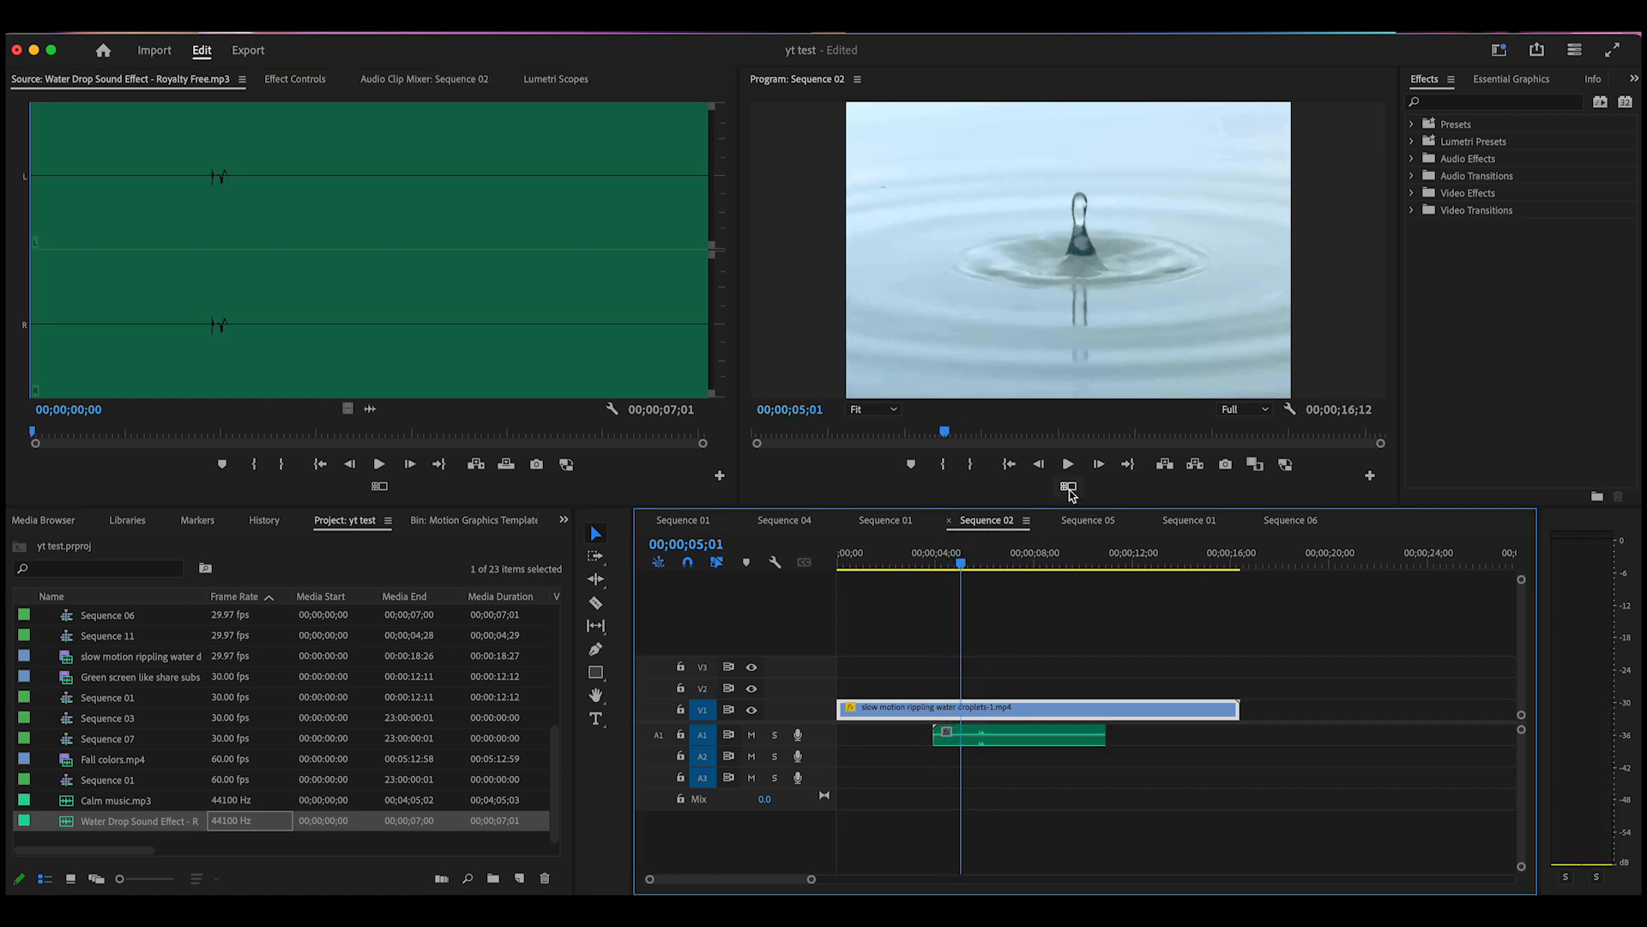
left_click(970, 573)
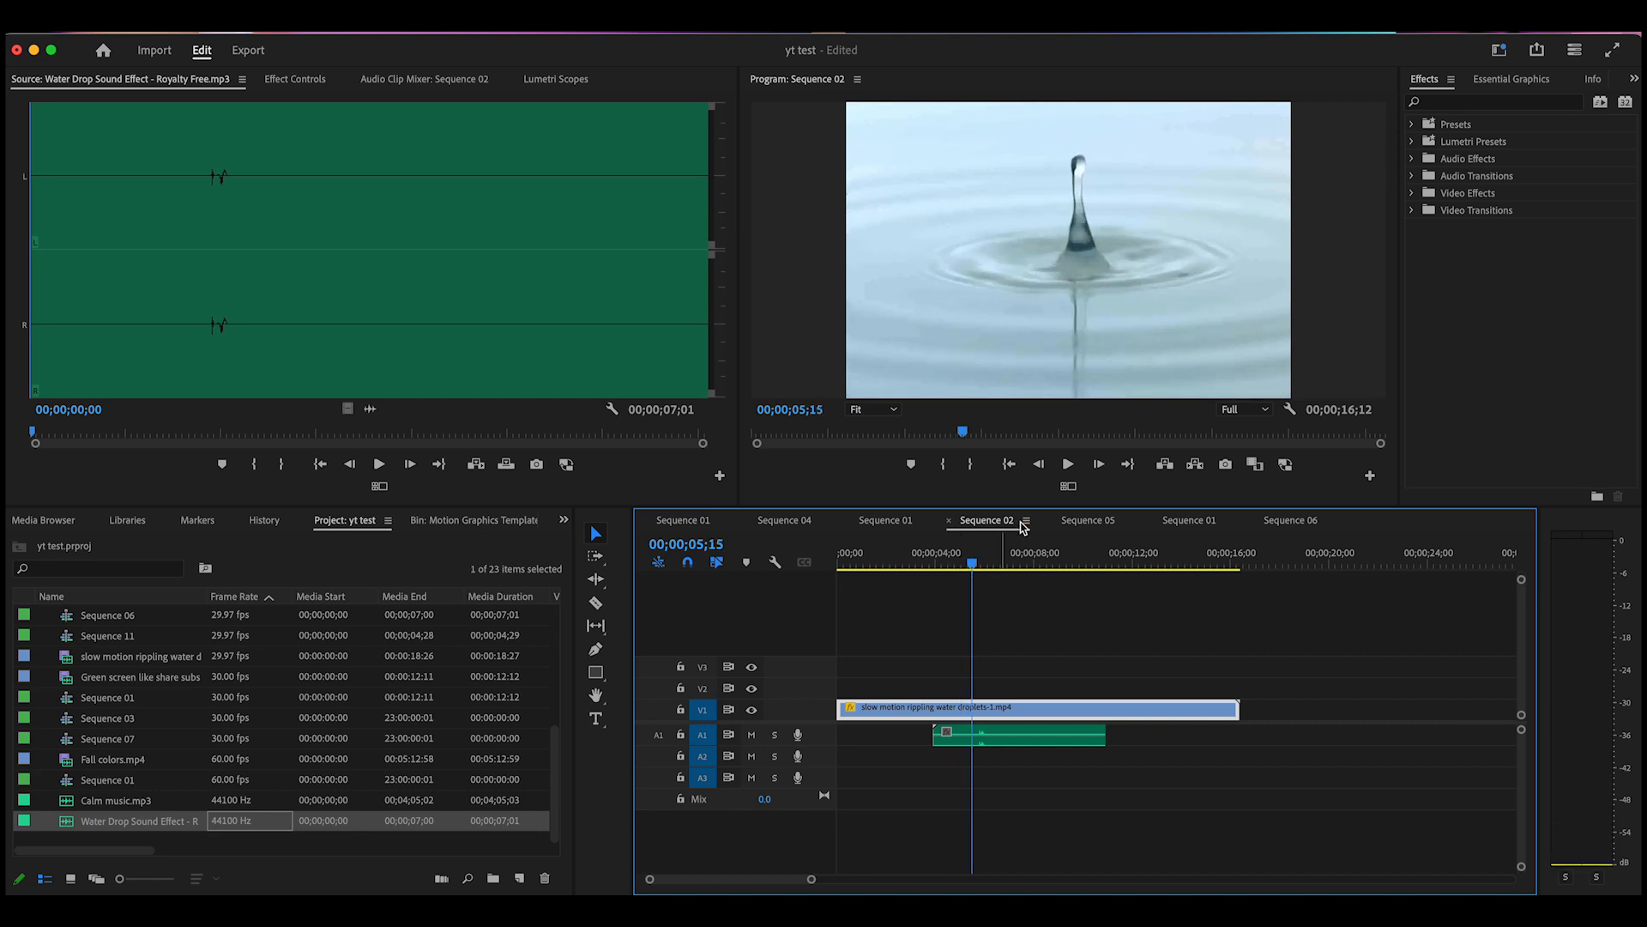
left_click(1068, 466)
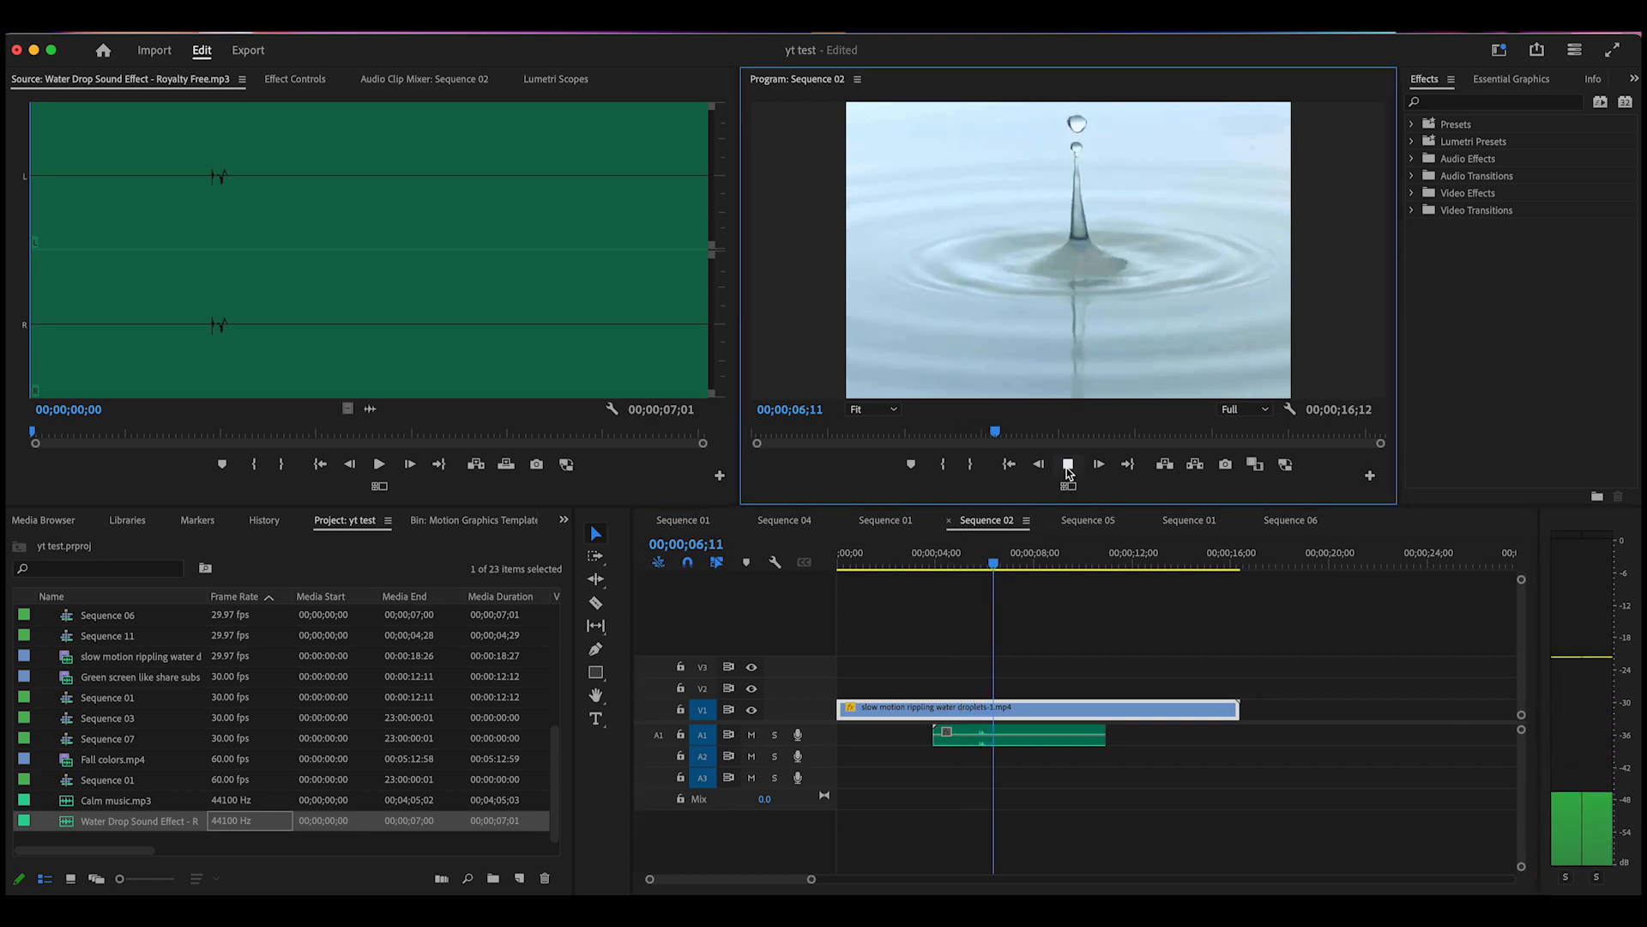
left_click_drag(1040, 563, 907, 619)
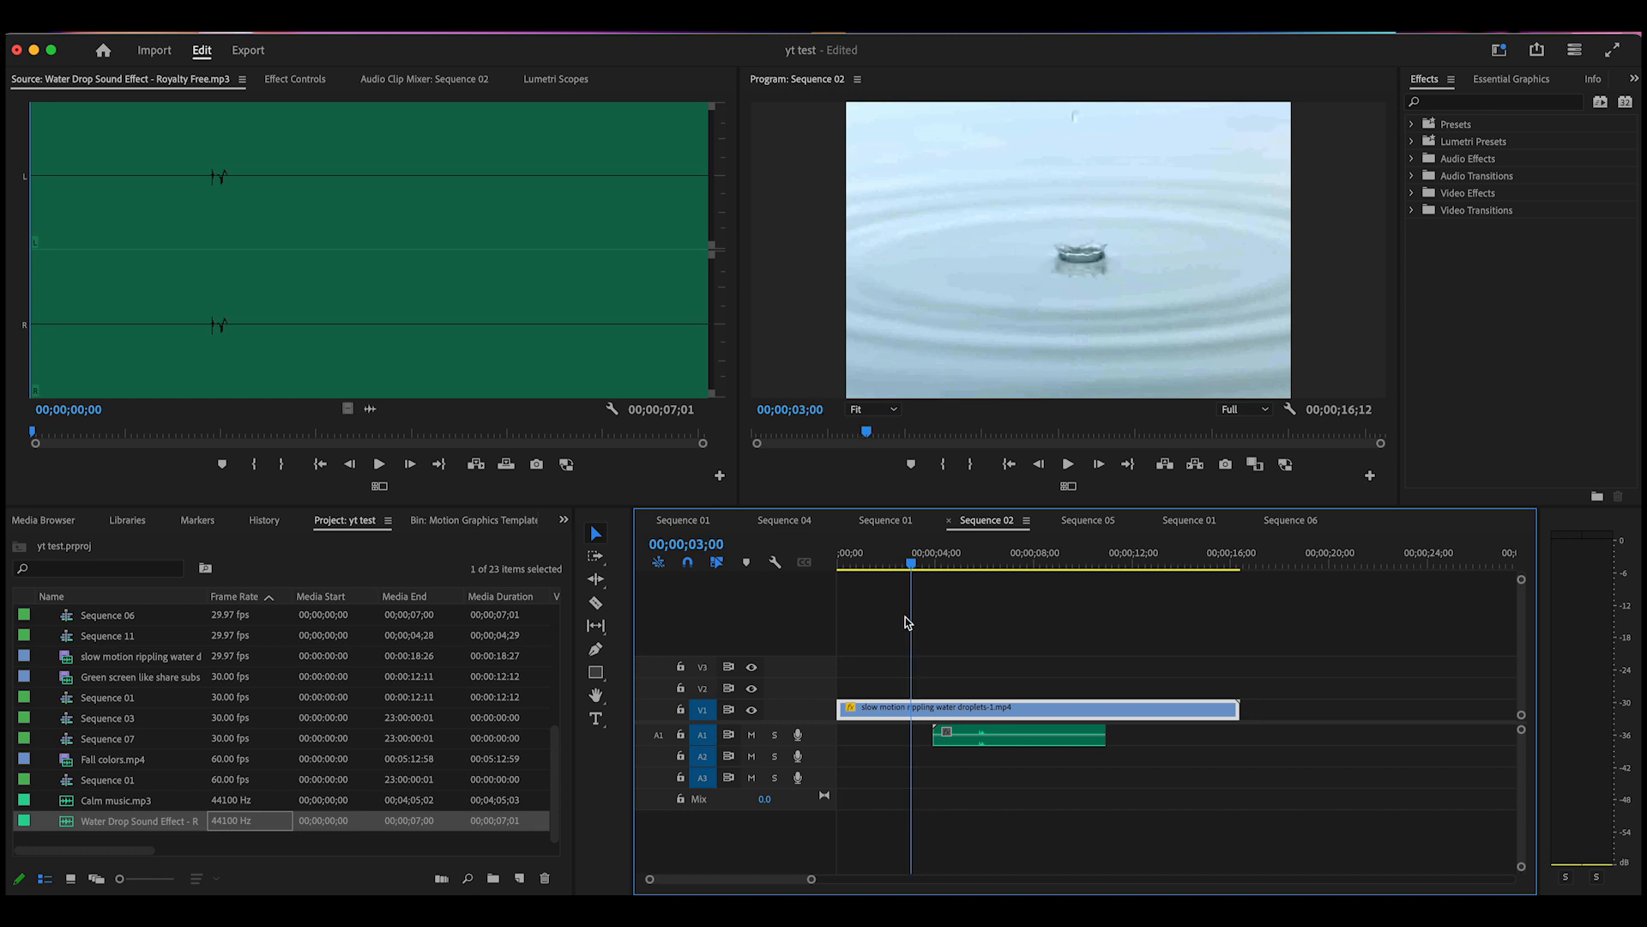
Shift the water drop clip 28 frames earlier, then nudge it slightly later to start just after one second
left_click_drag(1004, 737, 948, 739)
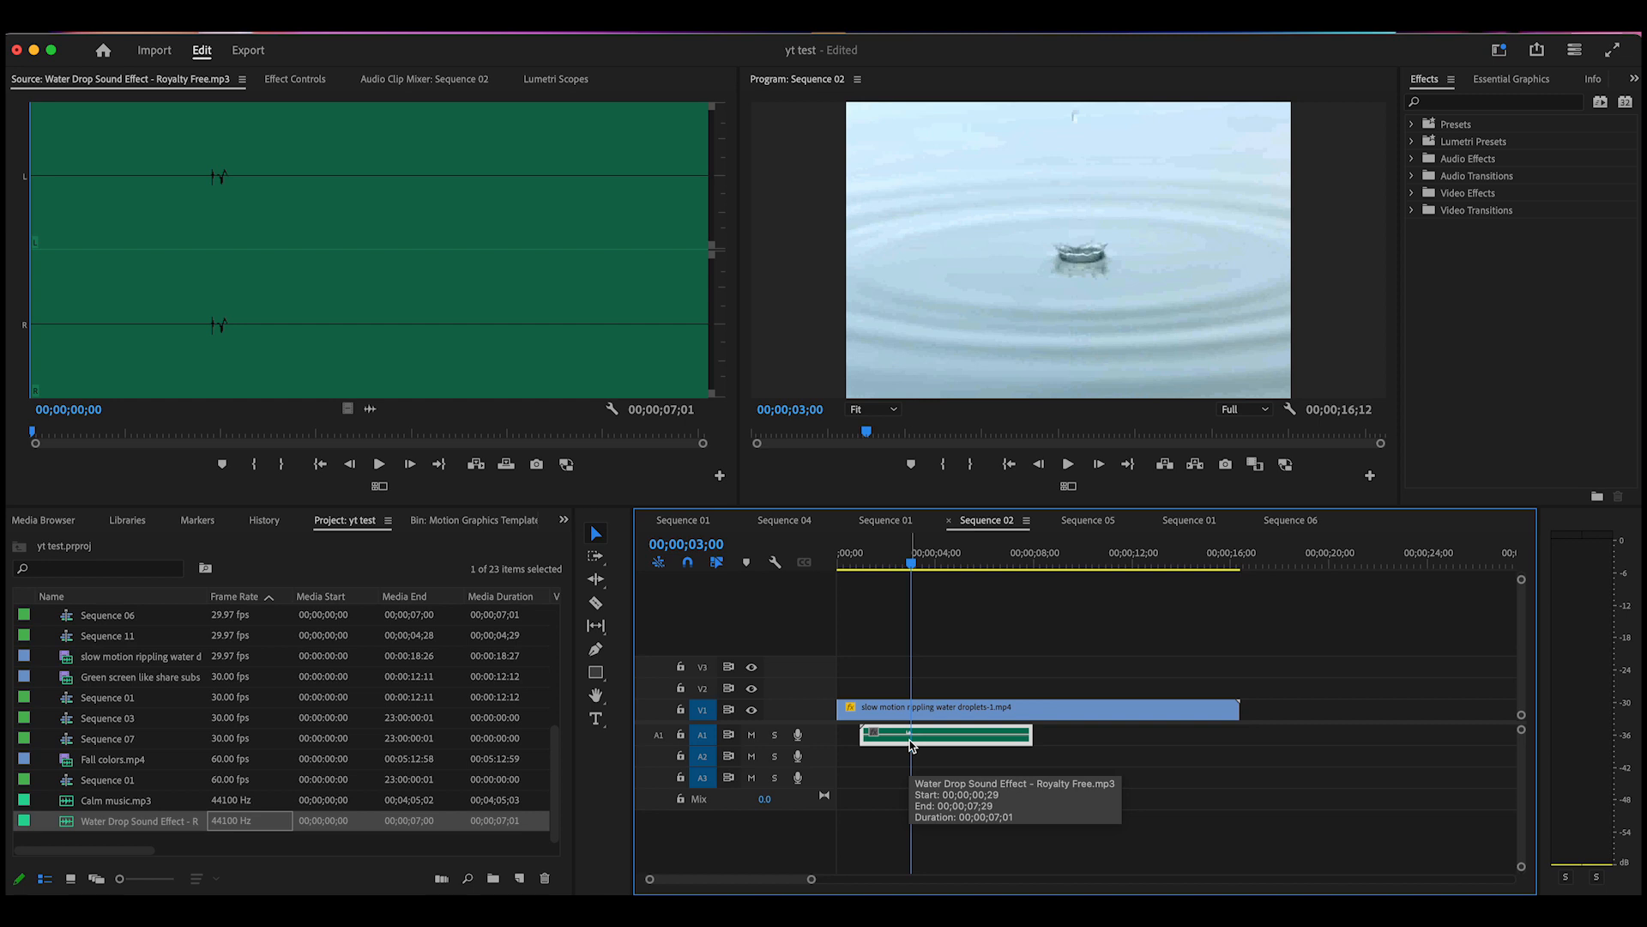
key("super+Right")
key("super+Right")
key("super+Right")
key("super+Right")
key("super+Right")
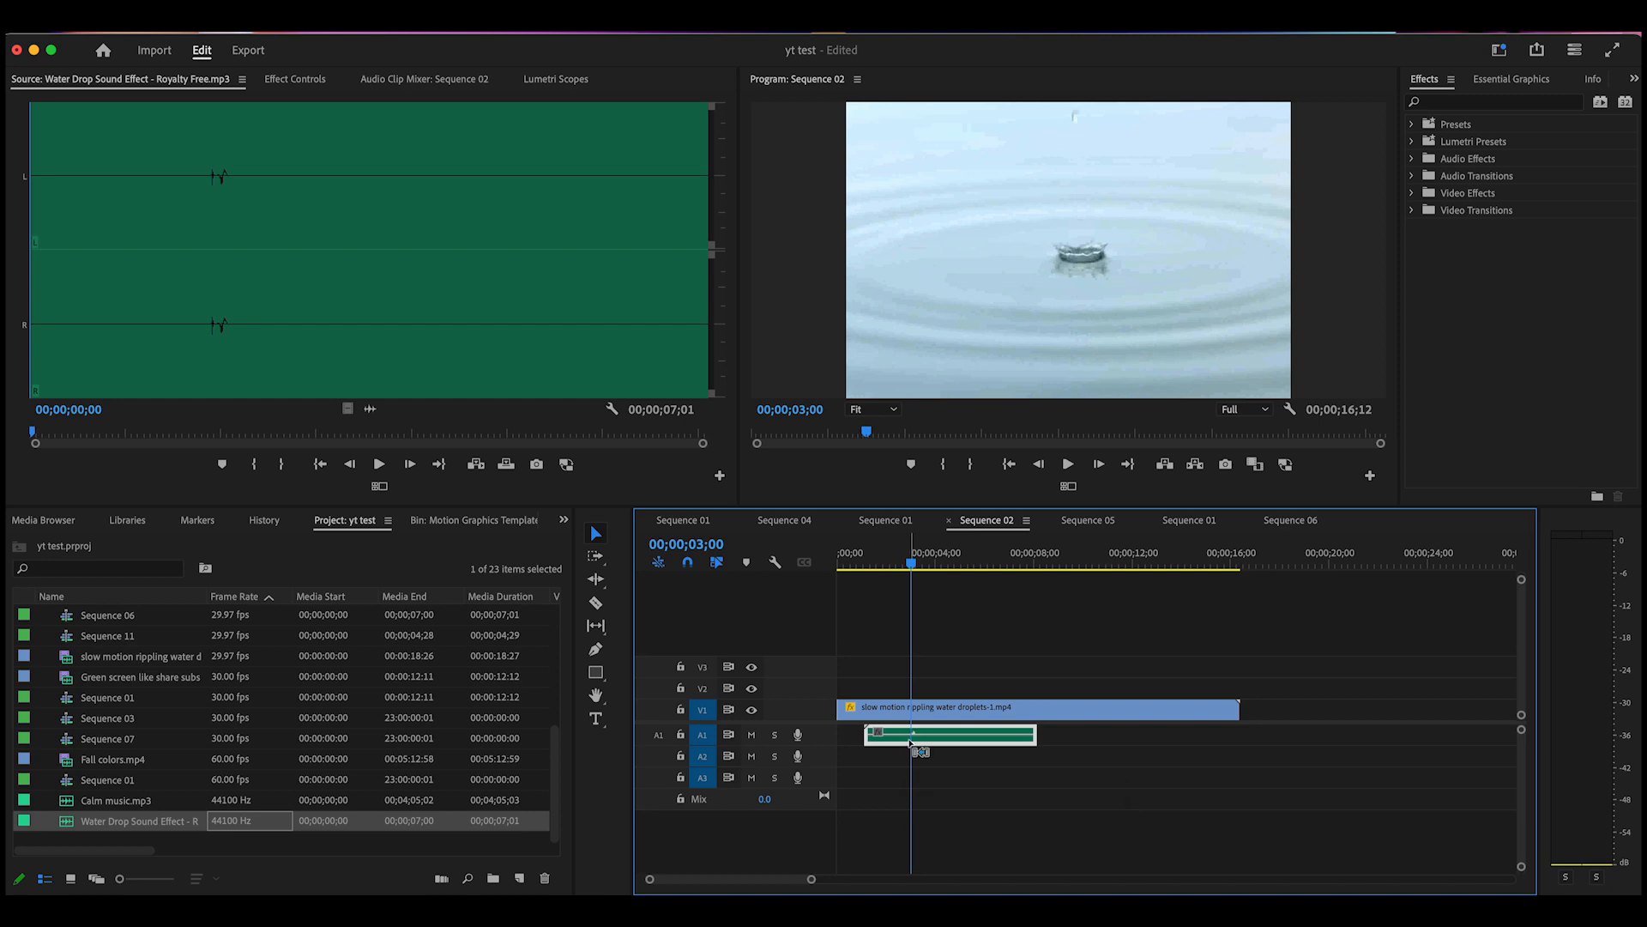
key("super+Right")
left_click_drag(915, 571, 911, 570)
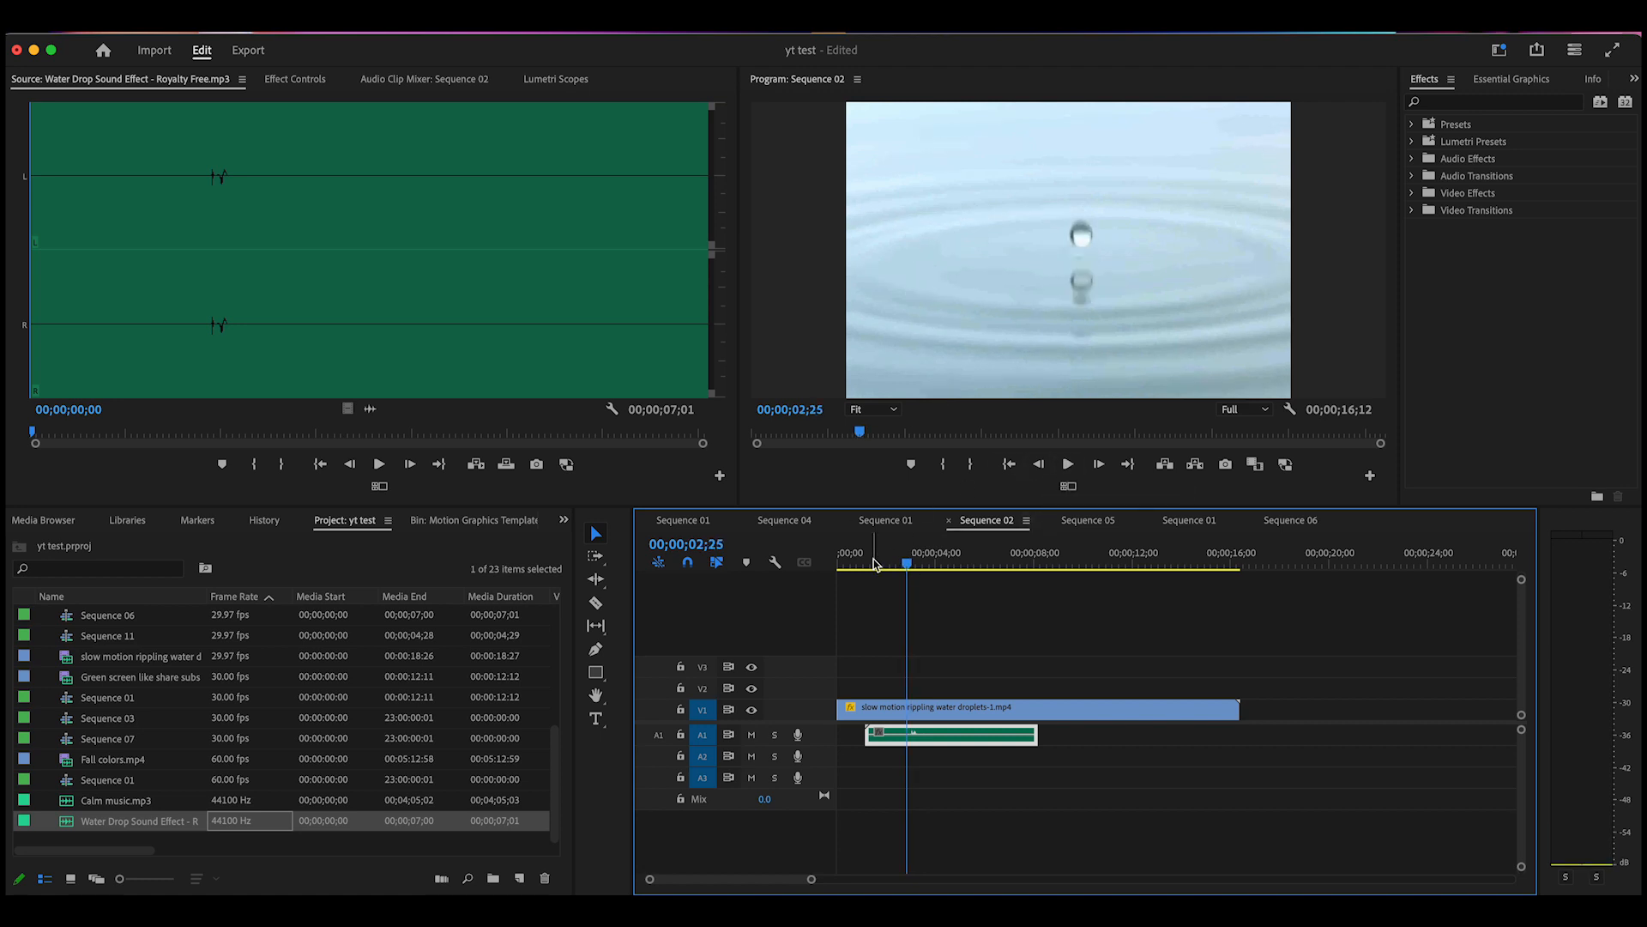
Replay the splash around one to three seconds to check the sound's sync
left_click_drag(906, 566, 876, 568)
left_click(1068, 465)
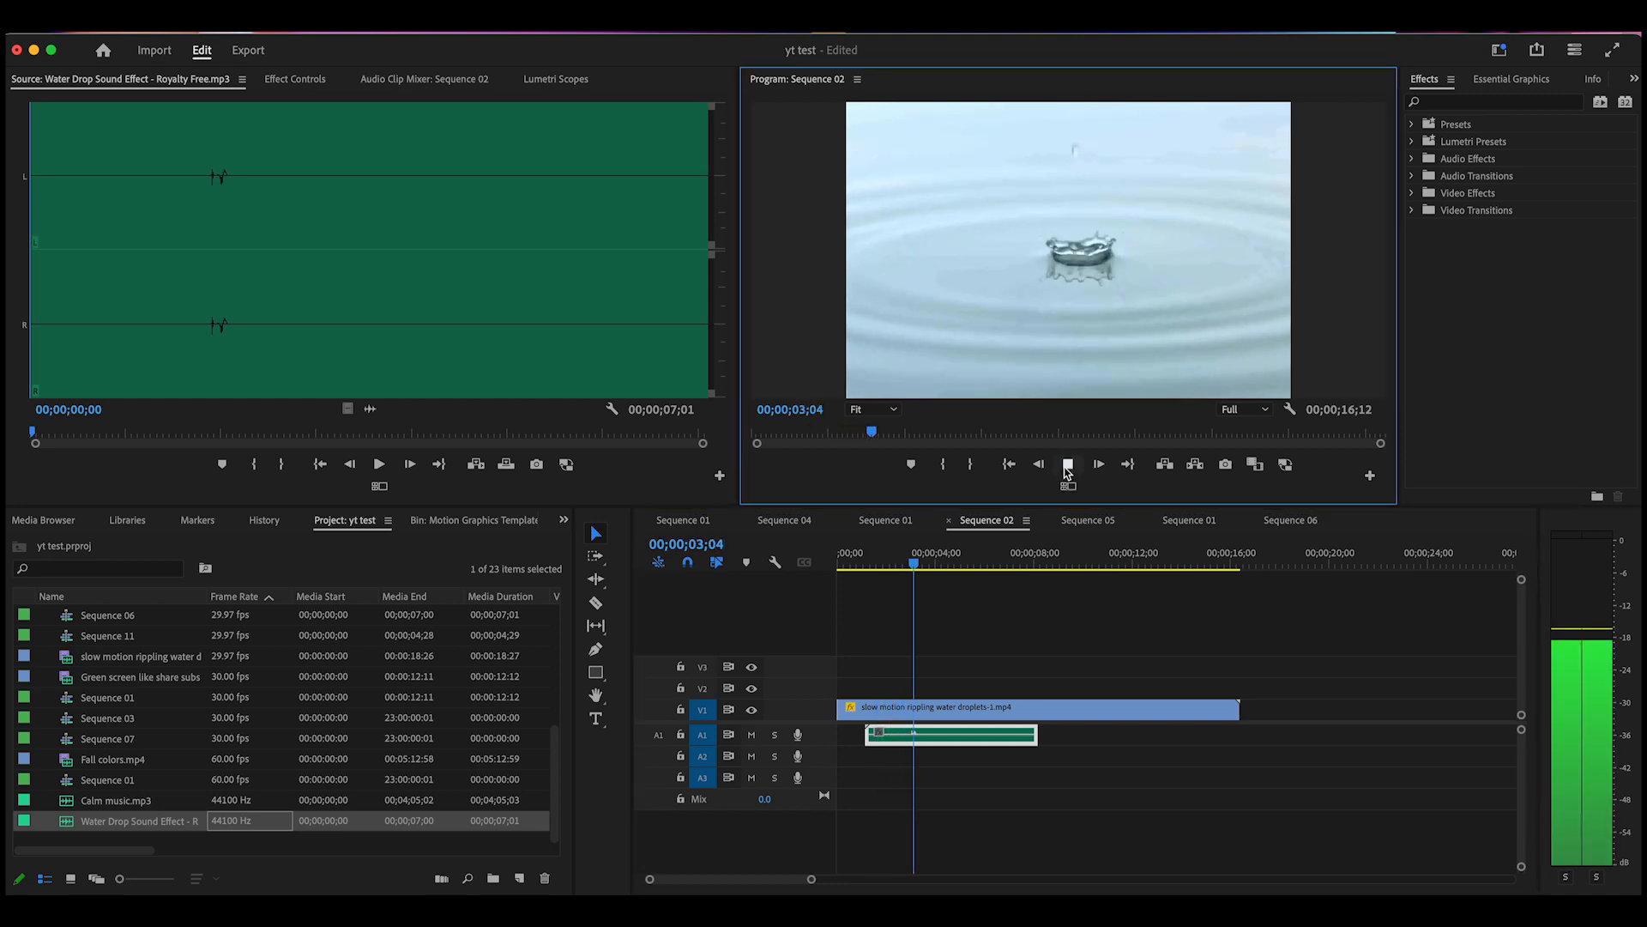
left_click(1068, 466)
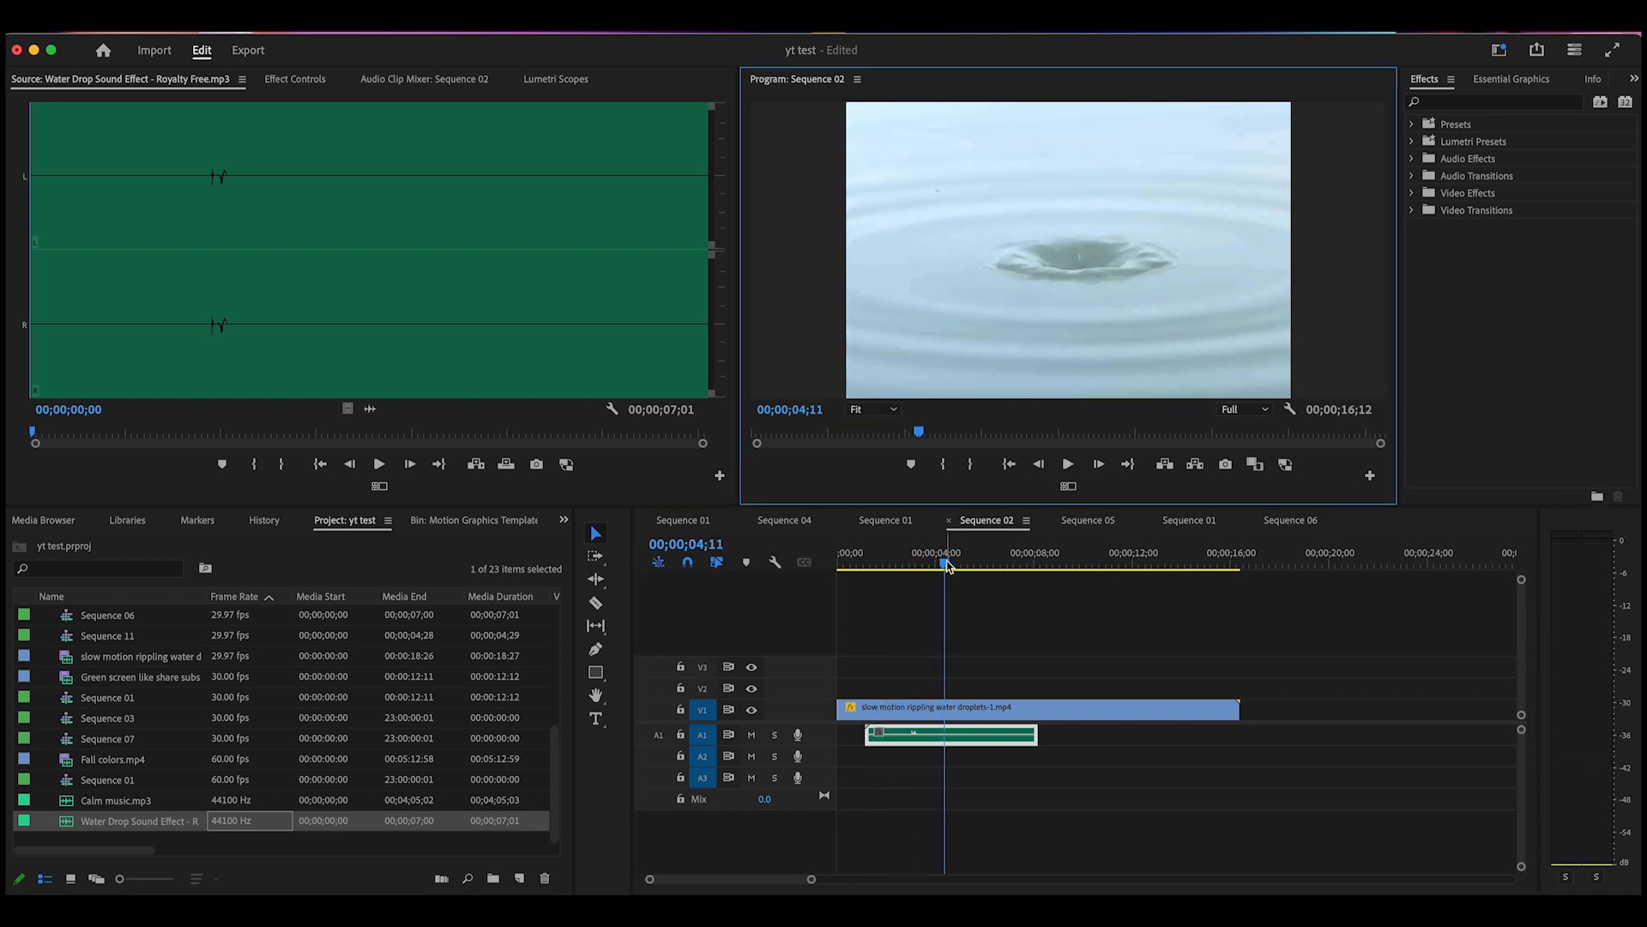
left_click(911, 564)
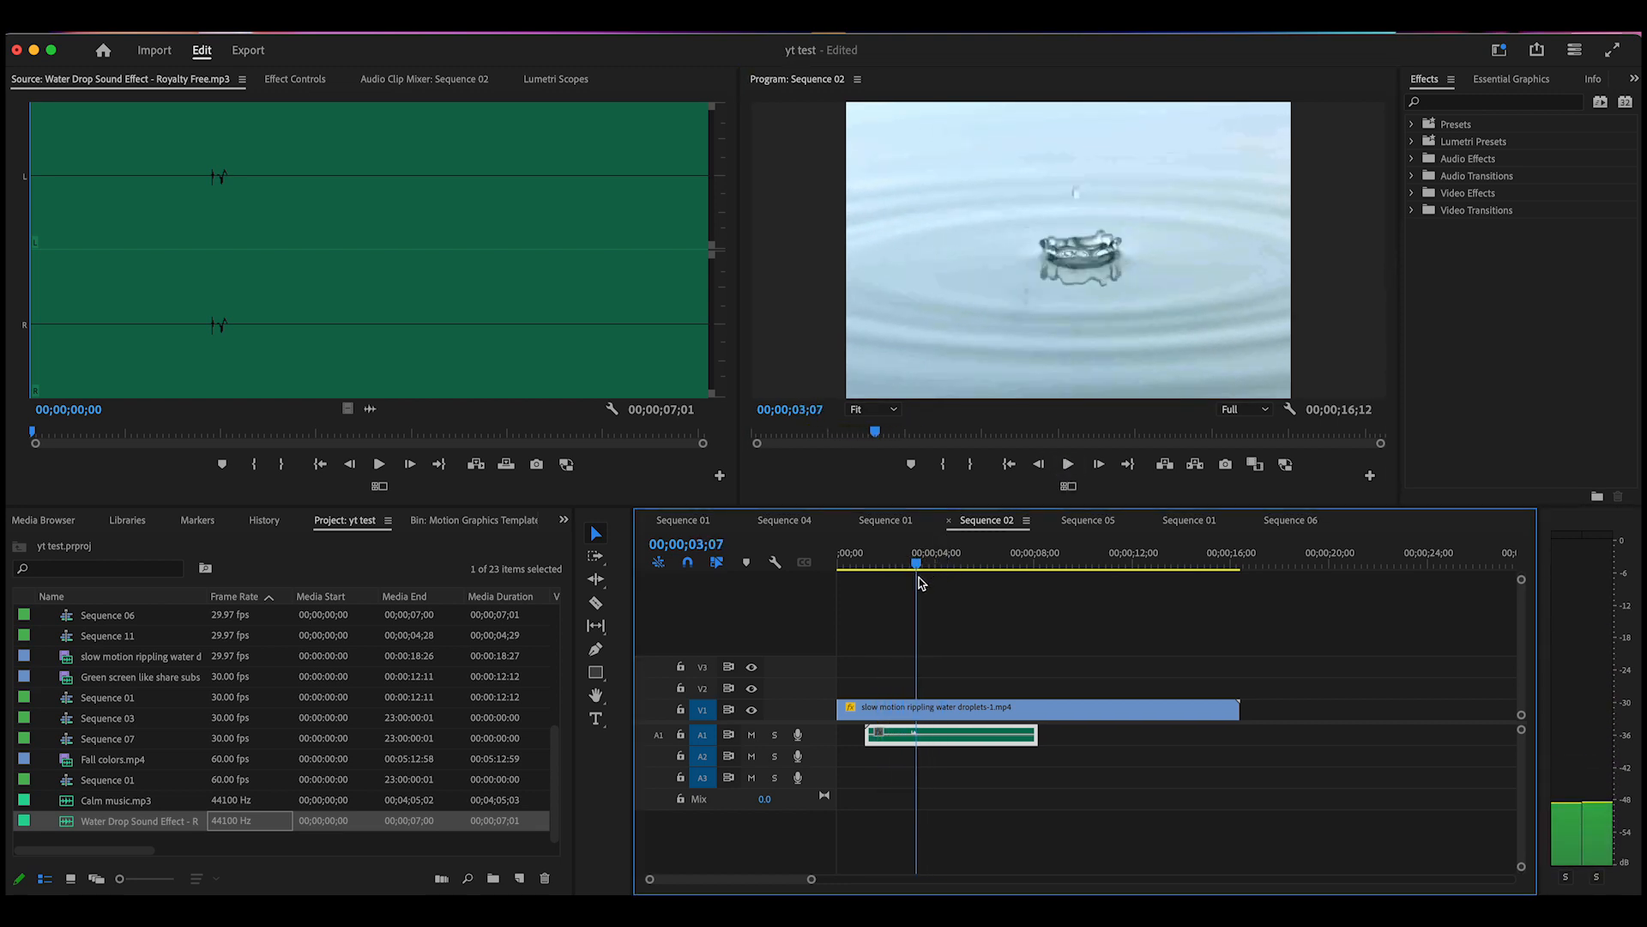
left_click(1068, 468)
left_click_drag(945, 564, 914, 592)
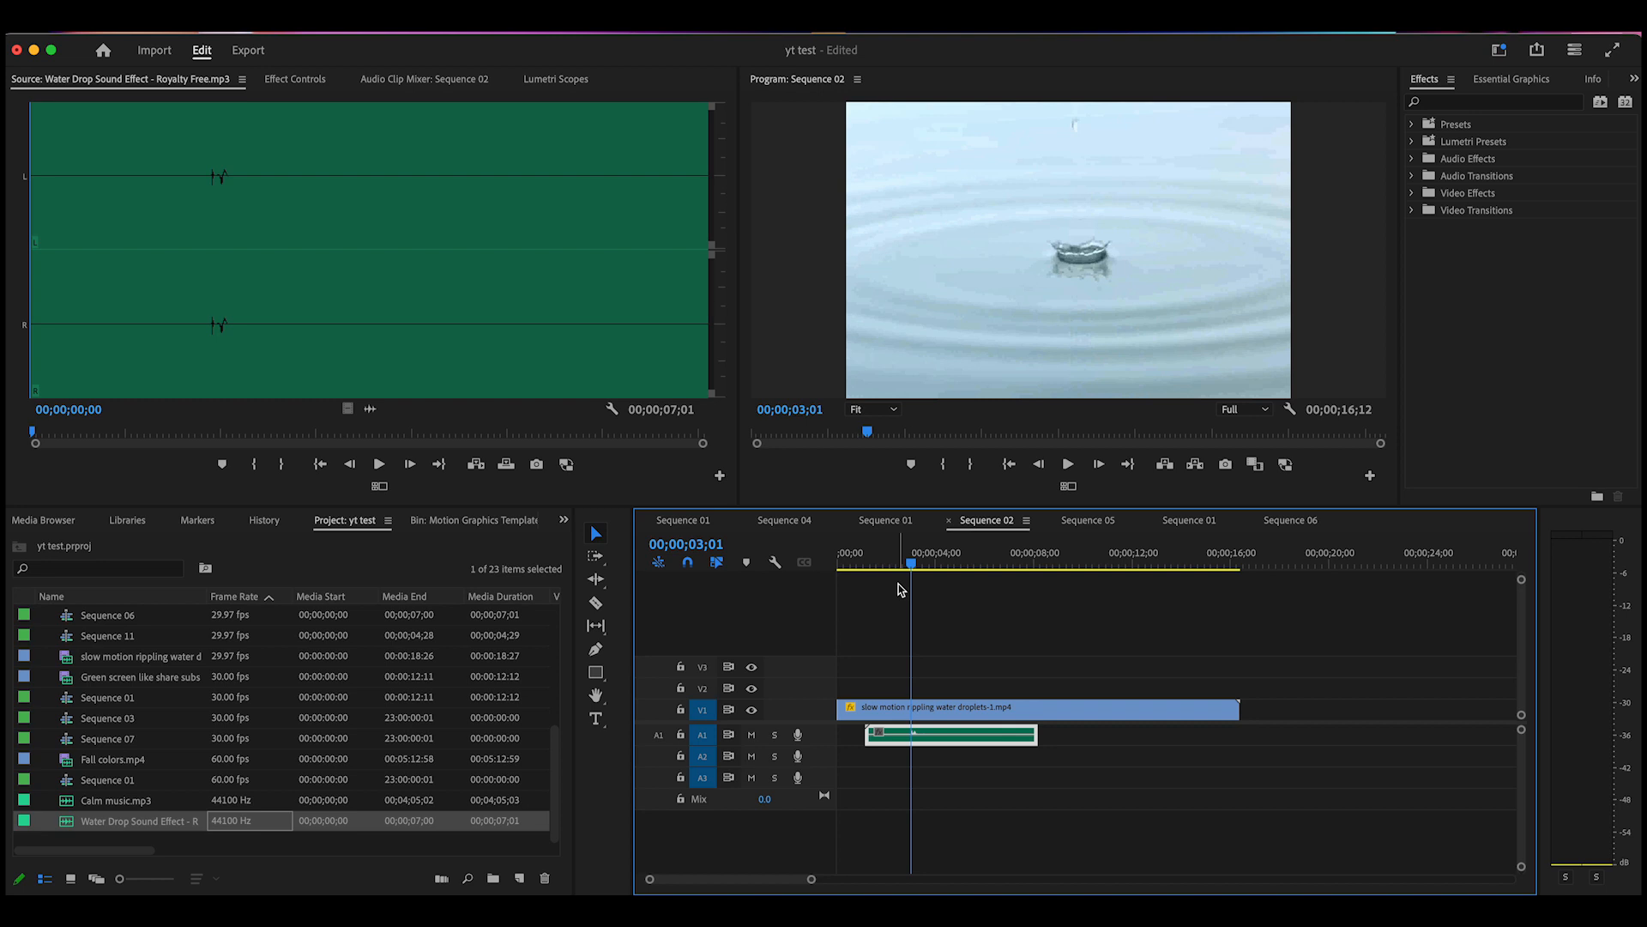
Nudge the water drop clip one frame earlier and replay the splash to confirm the sync
key("super+Left")
key("super+Left")
left_click_drag(911, 565, 891, 590)
left_click(1069, 467)
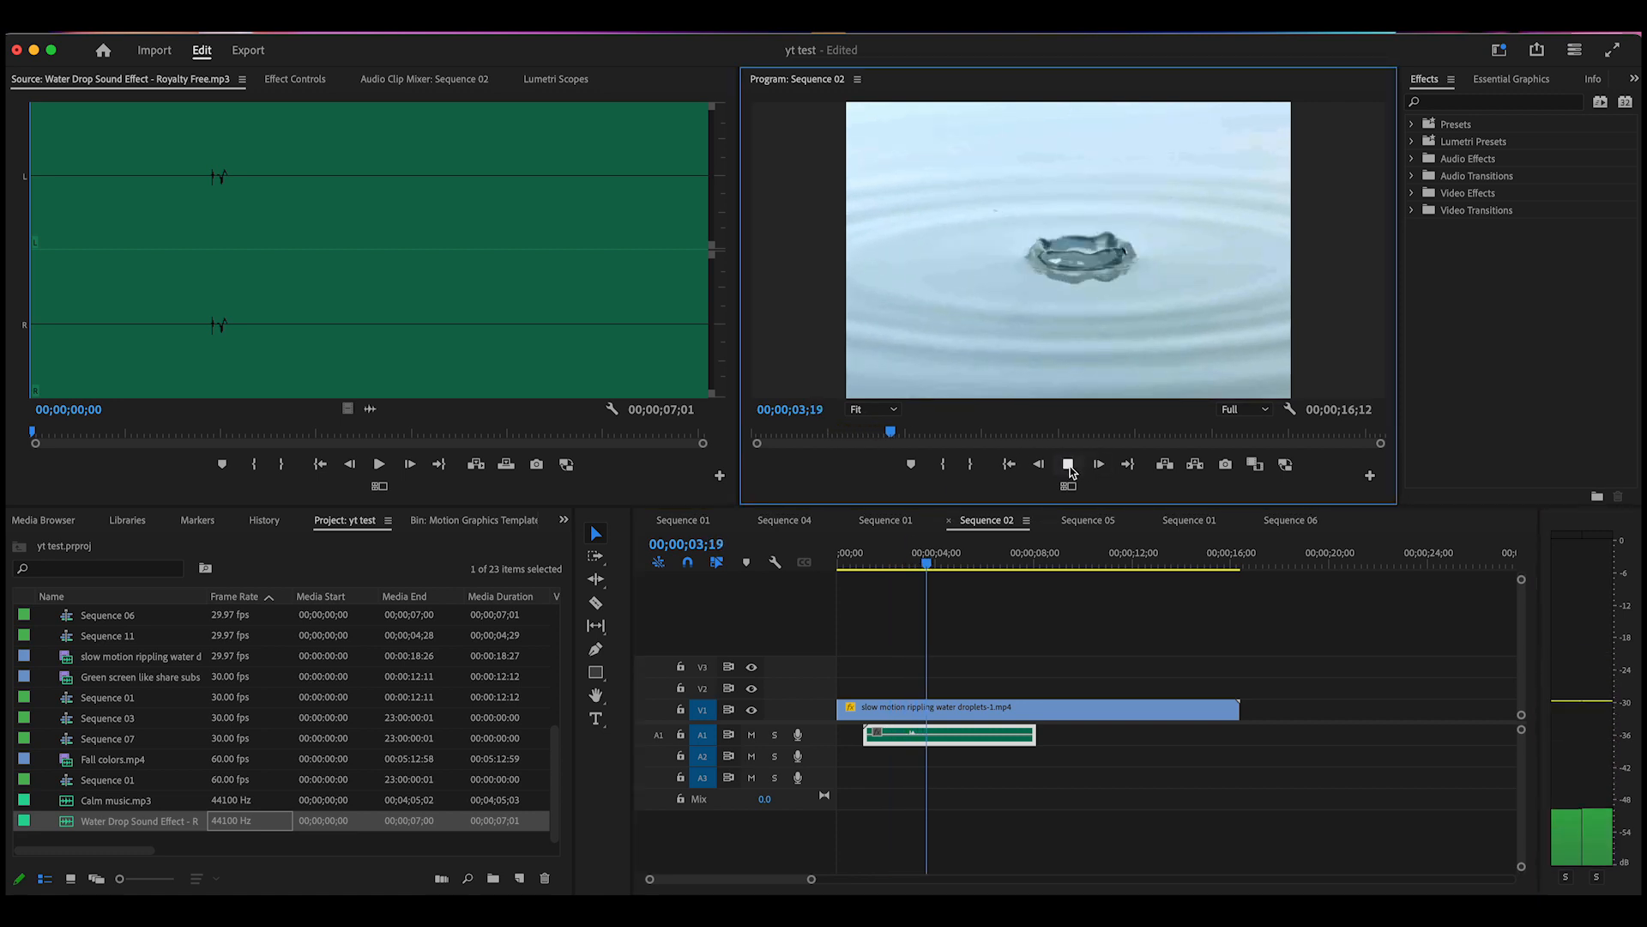
left_click(1069, 467)
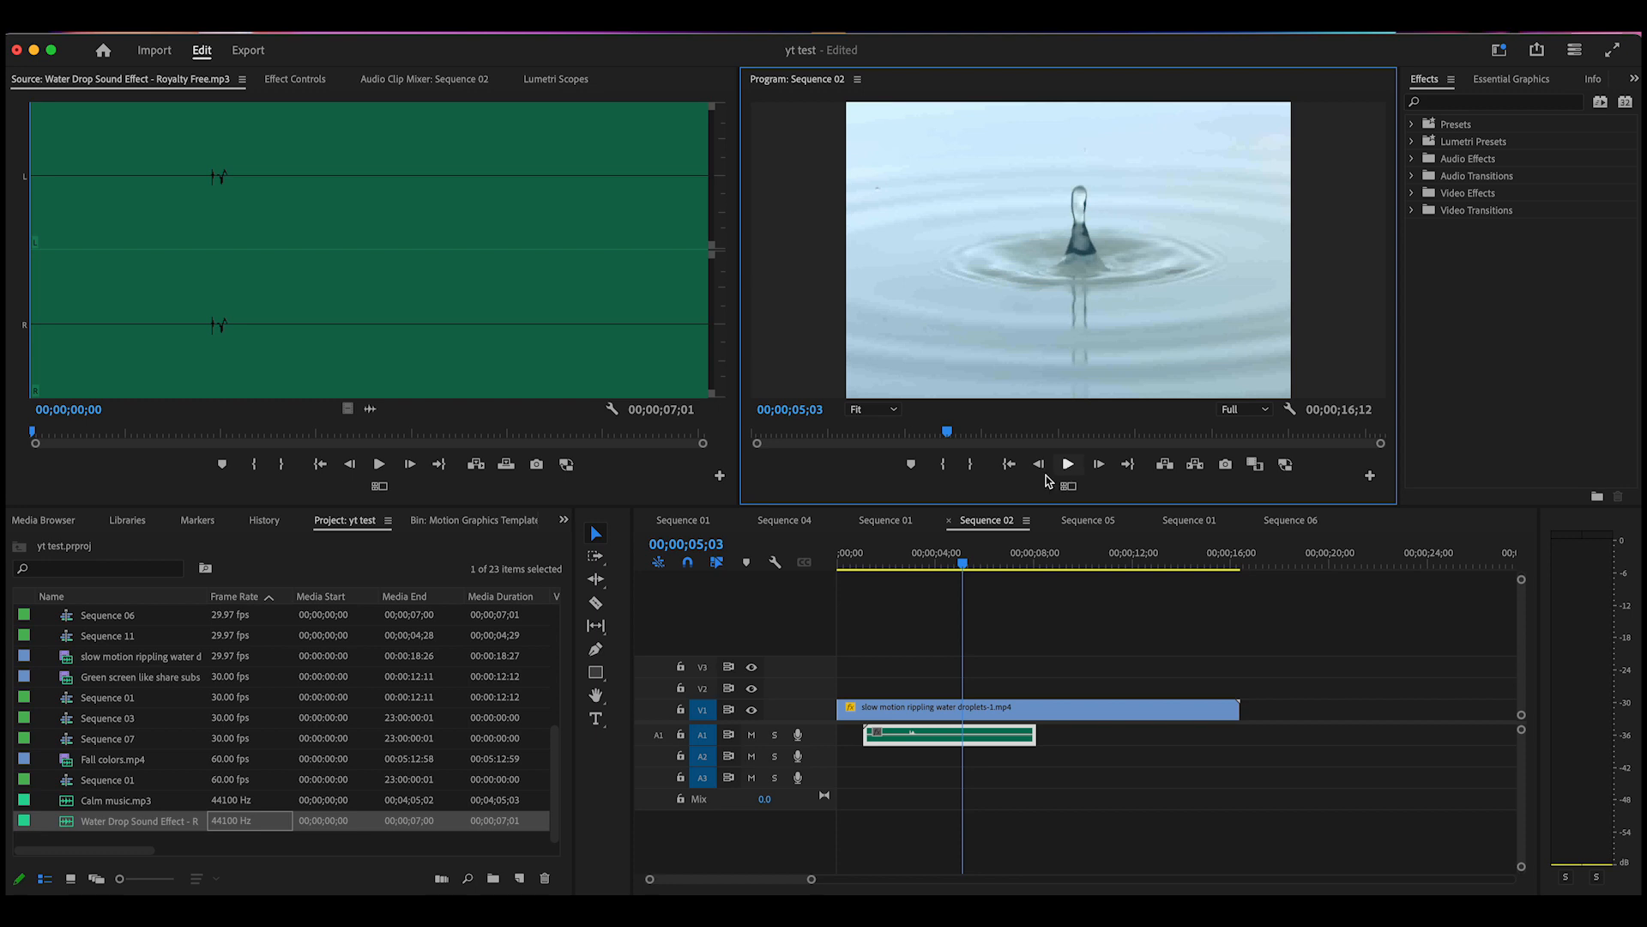
left_click(946, 571)
left_click_drag(944, 576, 906, 599)
left_click(1069, 468)
left_click(1068, 468)
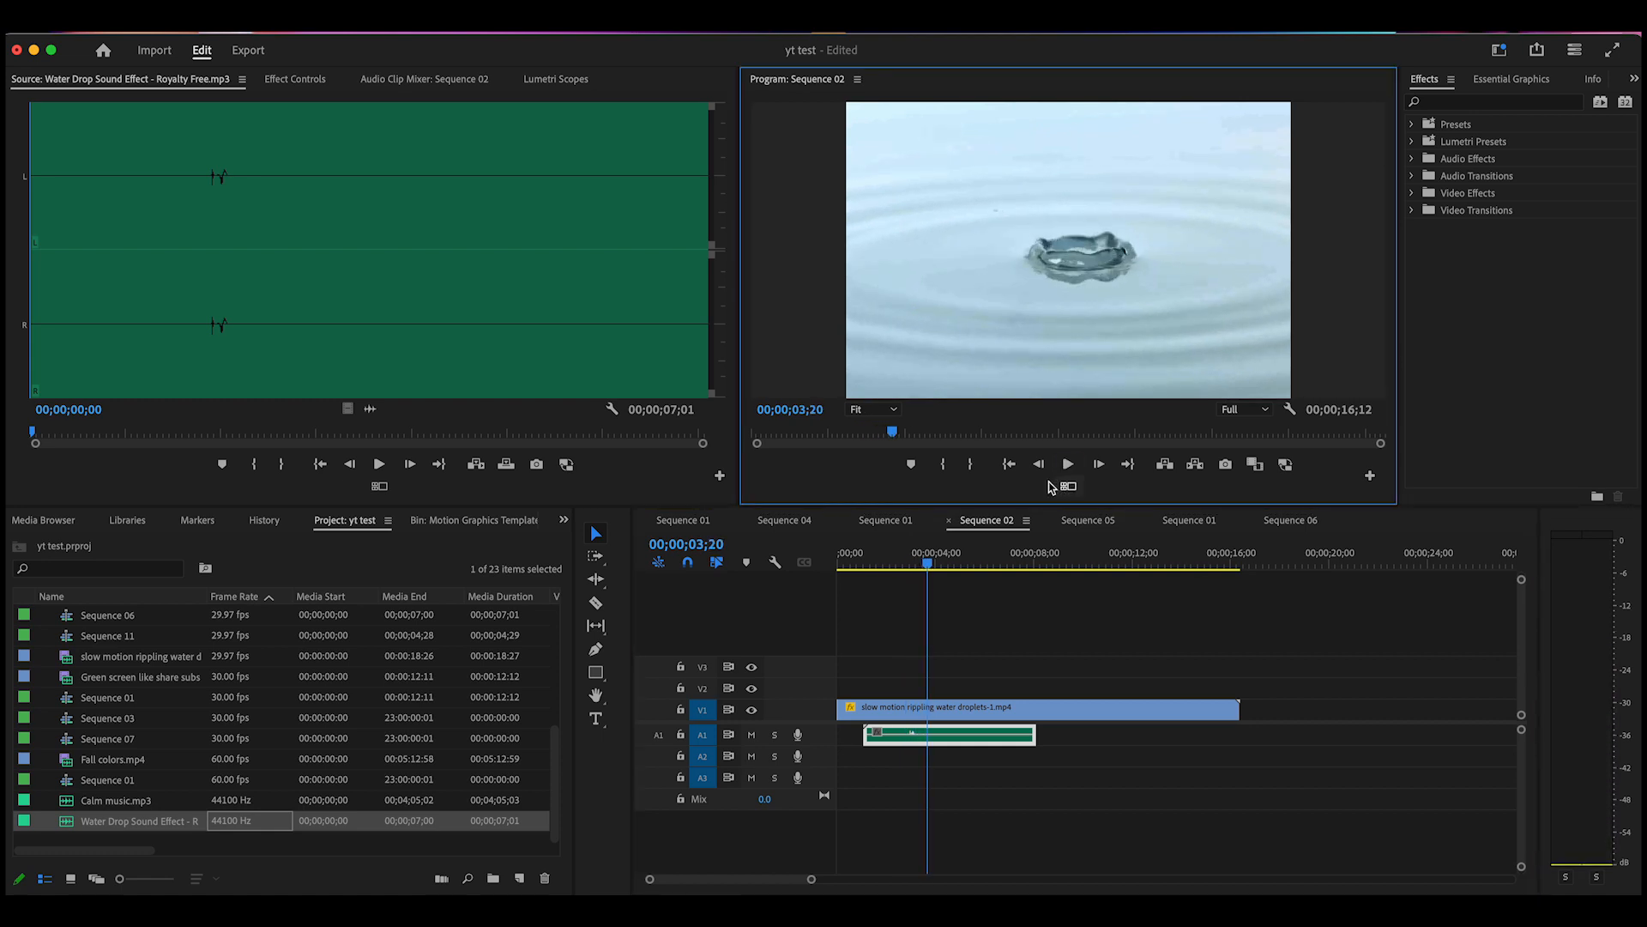
left_click_drag(926, 571, 911, 583)
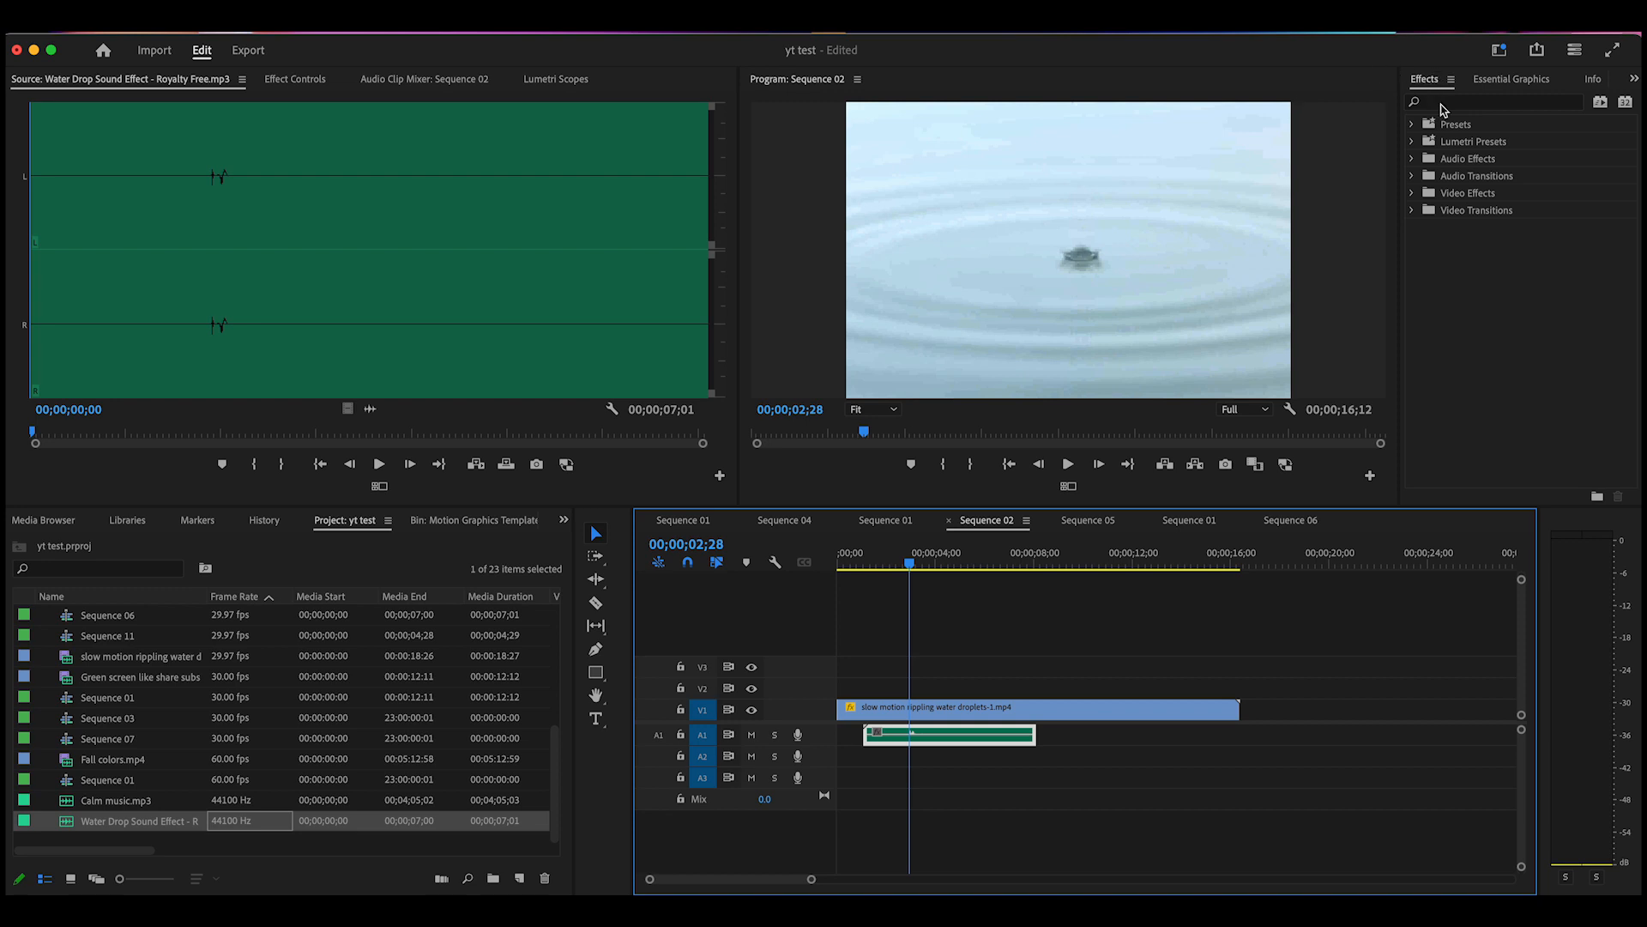
Search 'sur' in Effects, apply Surround Reverb to the water drop clip, and show Effect Controls
left_click(1444, 103)
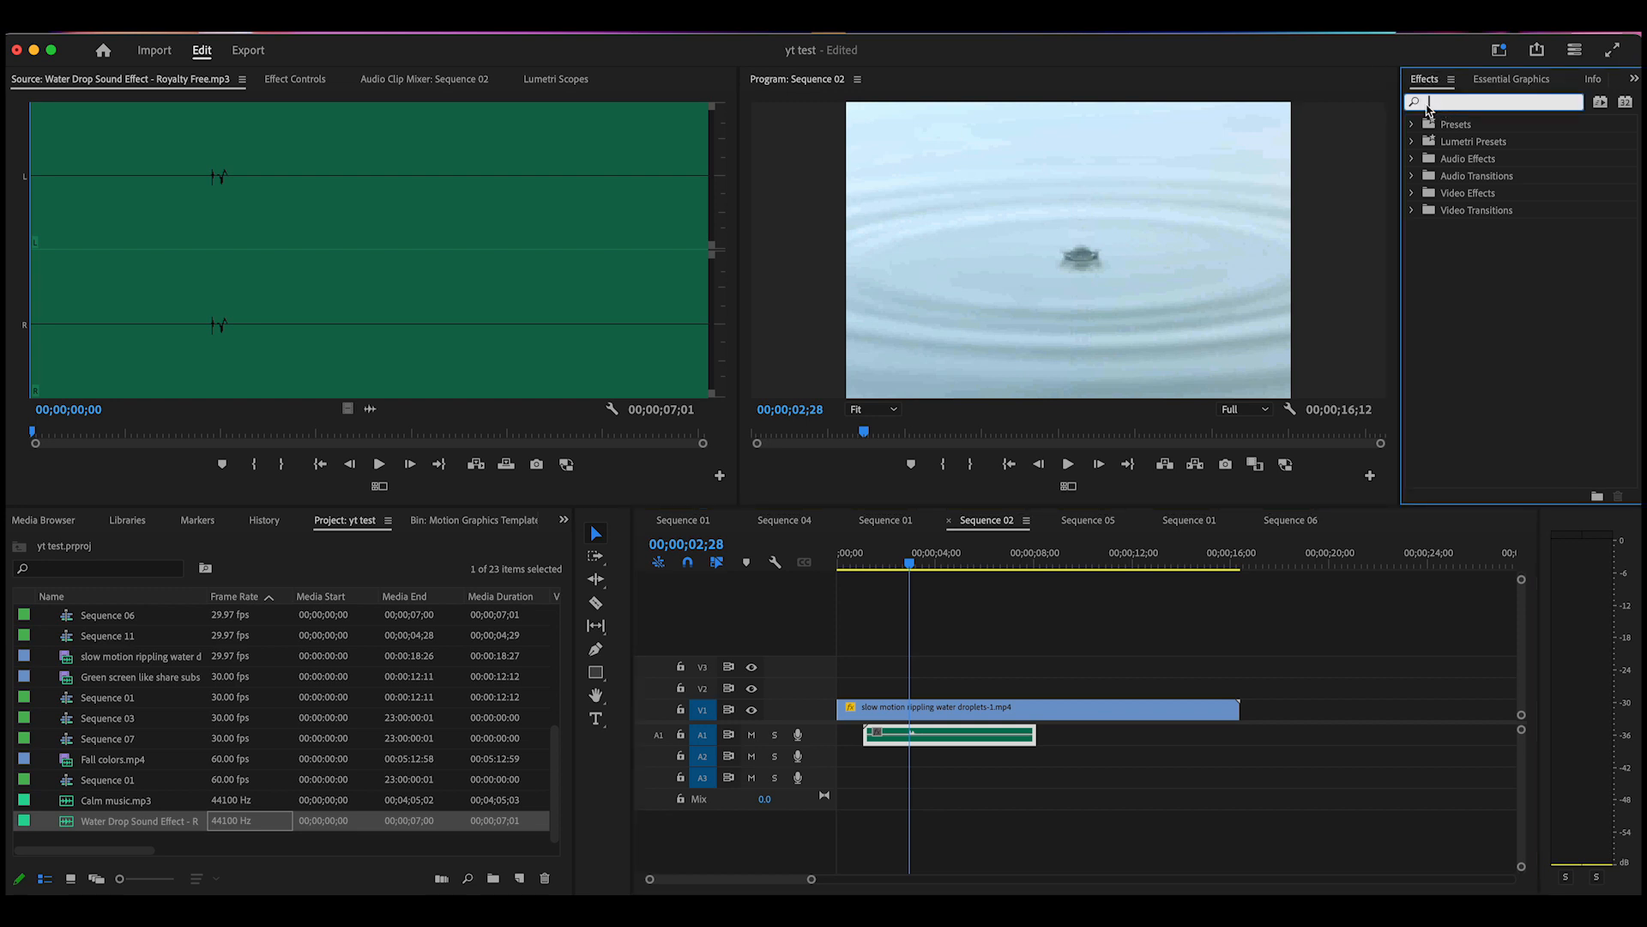
type("surround")
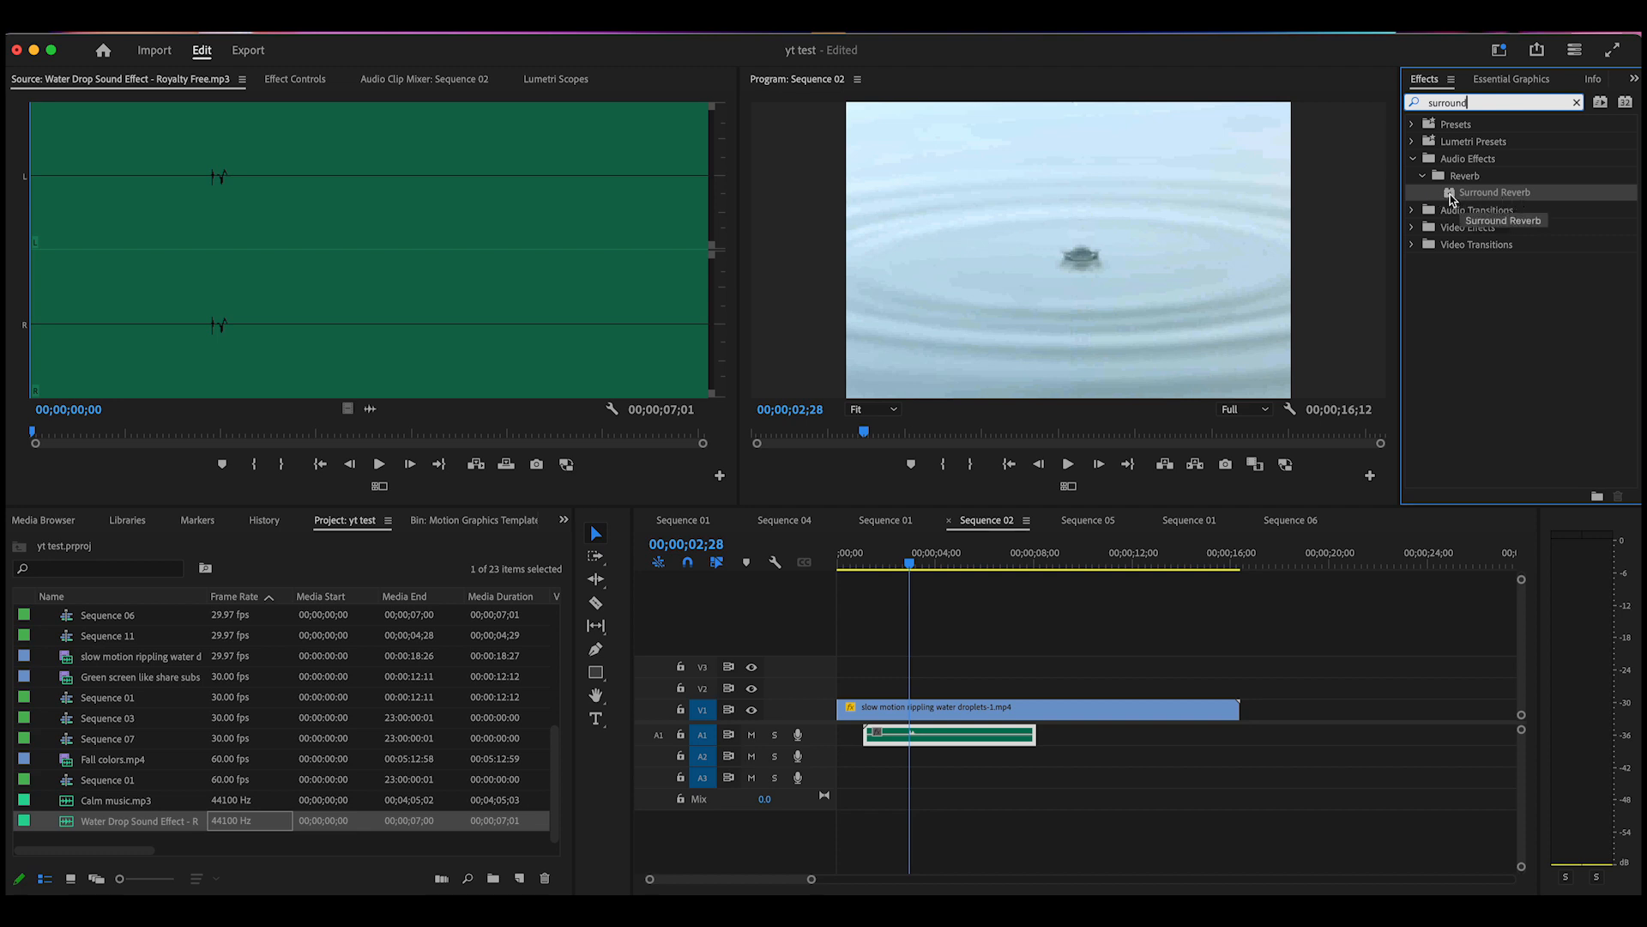
left_click_drag(1451, 200, 950, 729)
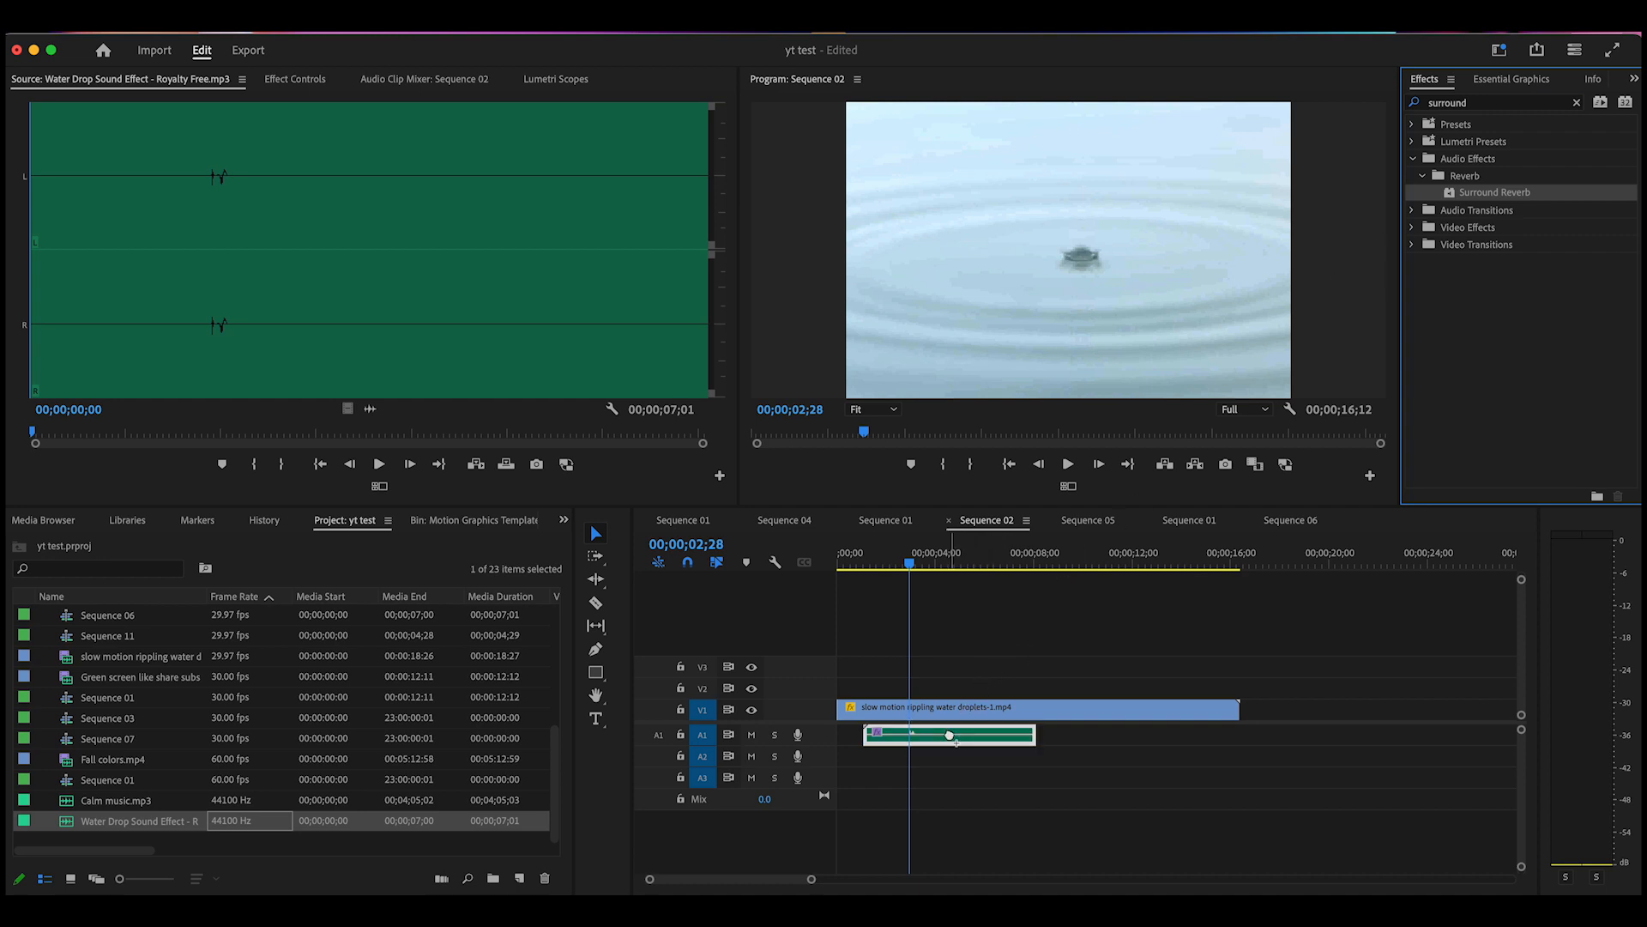
left_click(294, 80)
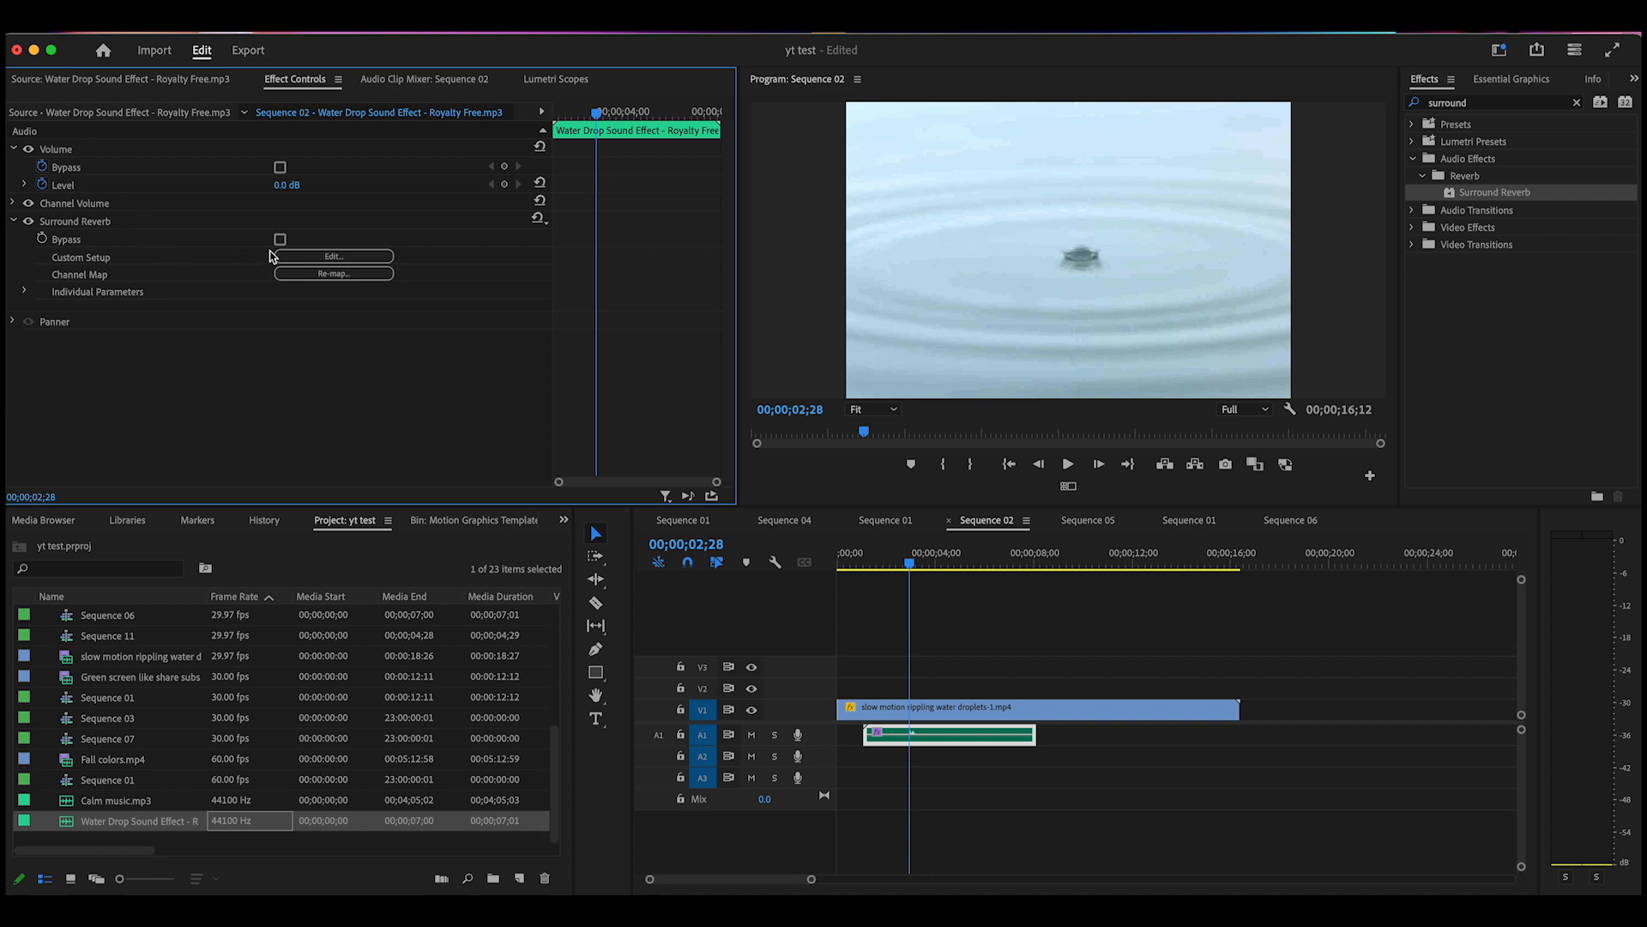
Open the Surround Reverb editor and raise its Output Gain to 18 dB
left_click(305, 258)
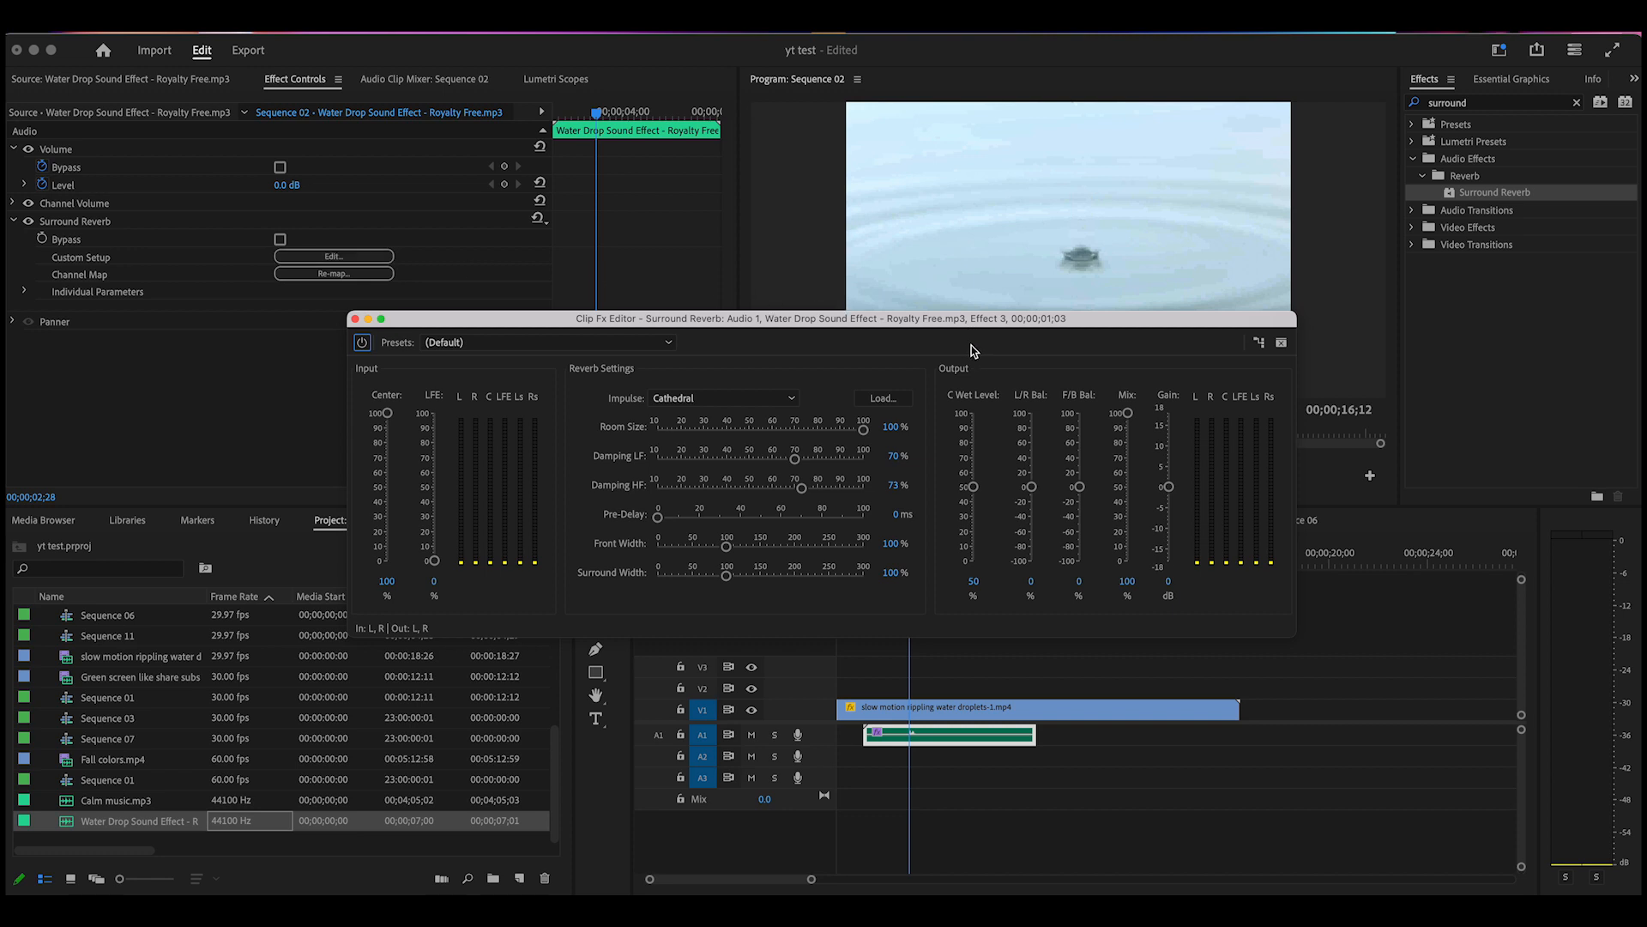
left_click_drag(1090, 327, 721, 89)
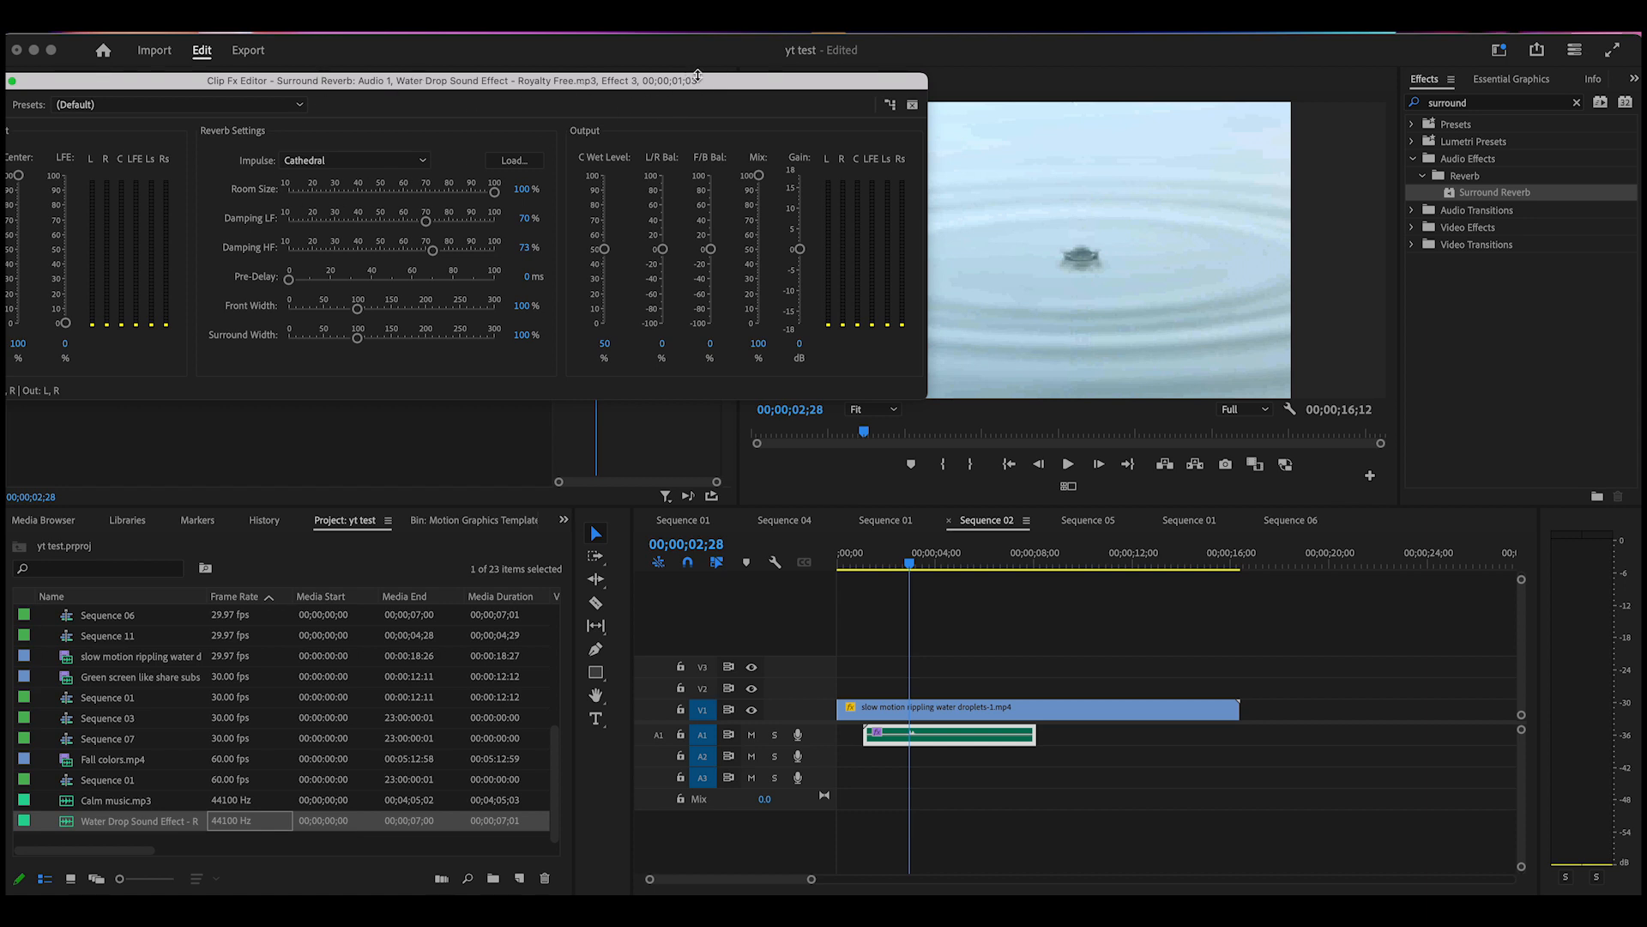
left_click_drag(721, 89, 727, 304)
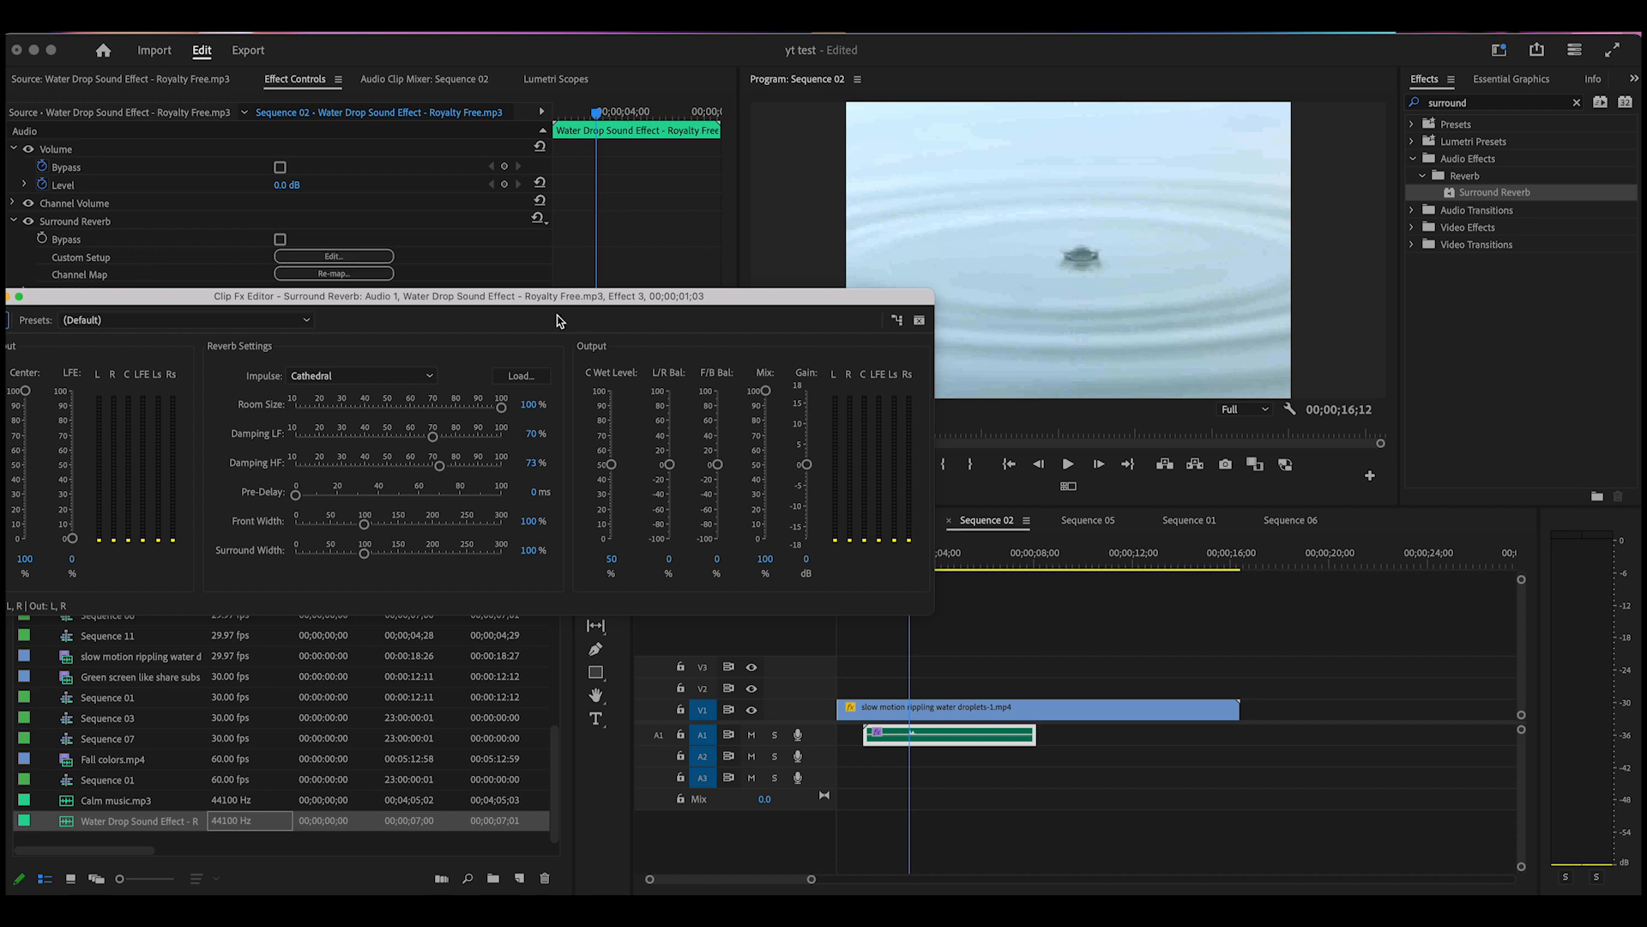
left_click_drag(735, 300, 745, 95)
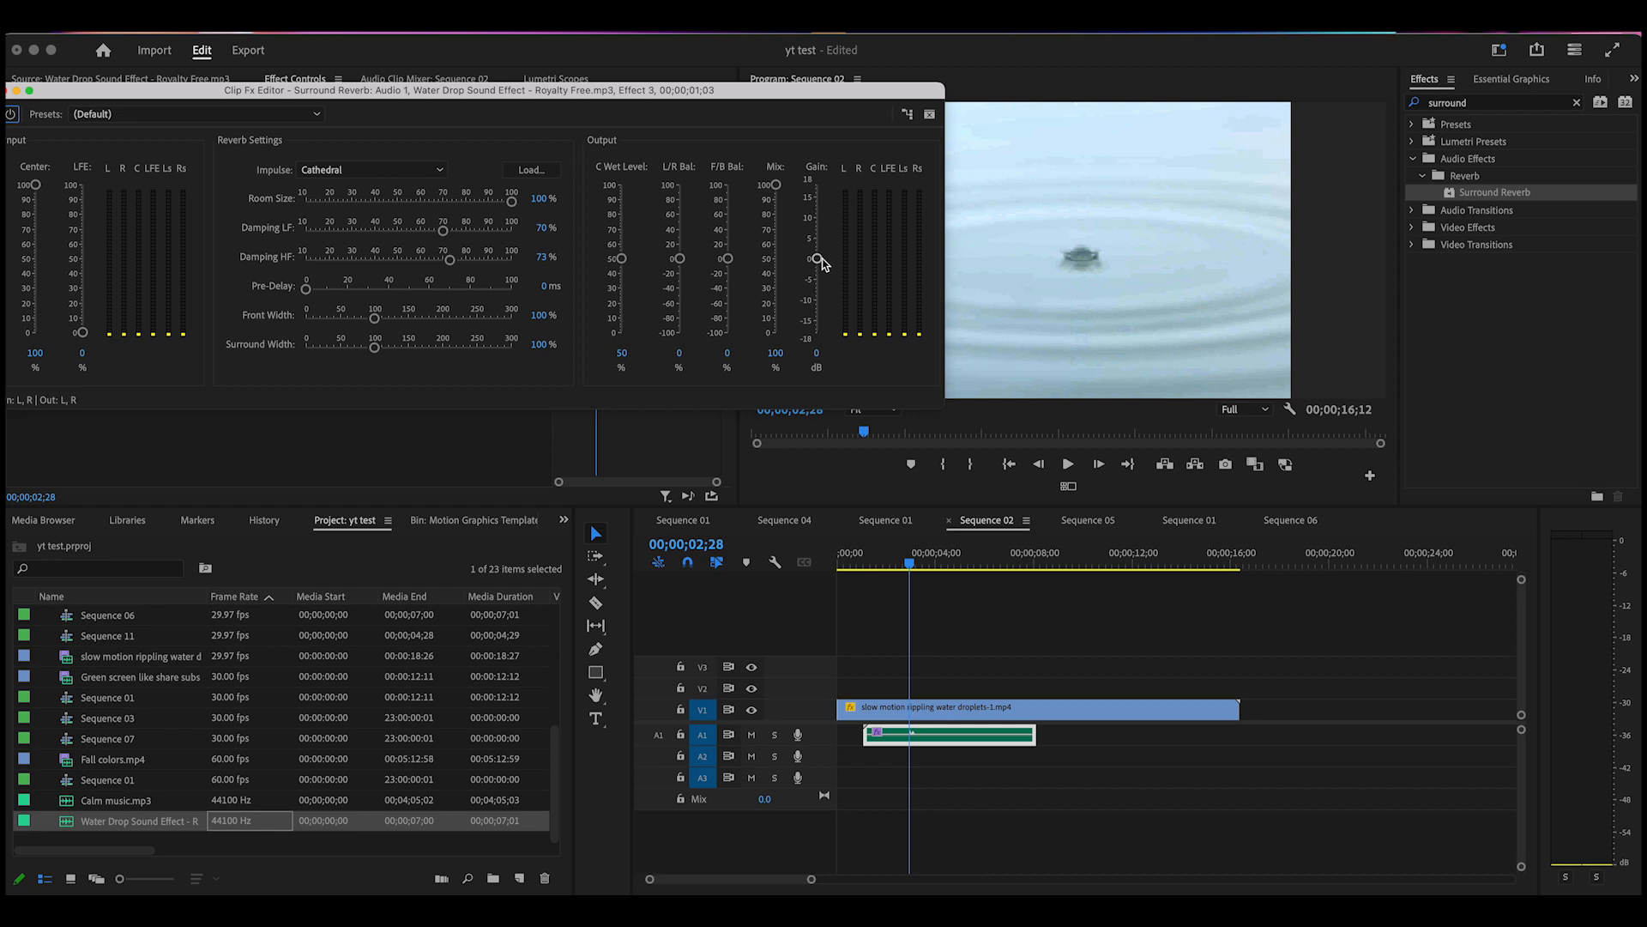
left_click_drag(820, 259, 821, 184)
left_click_drag(909, 563, 881, 570)
left_click(1067, 465)
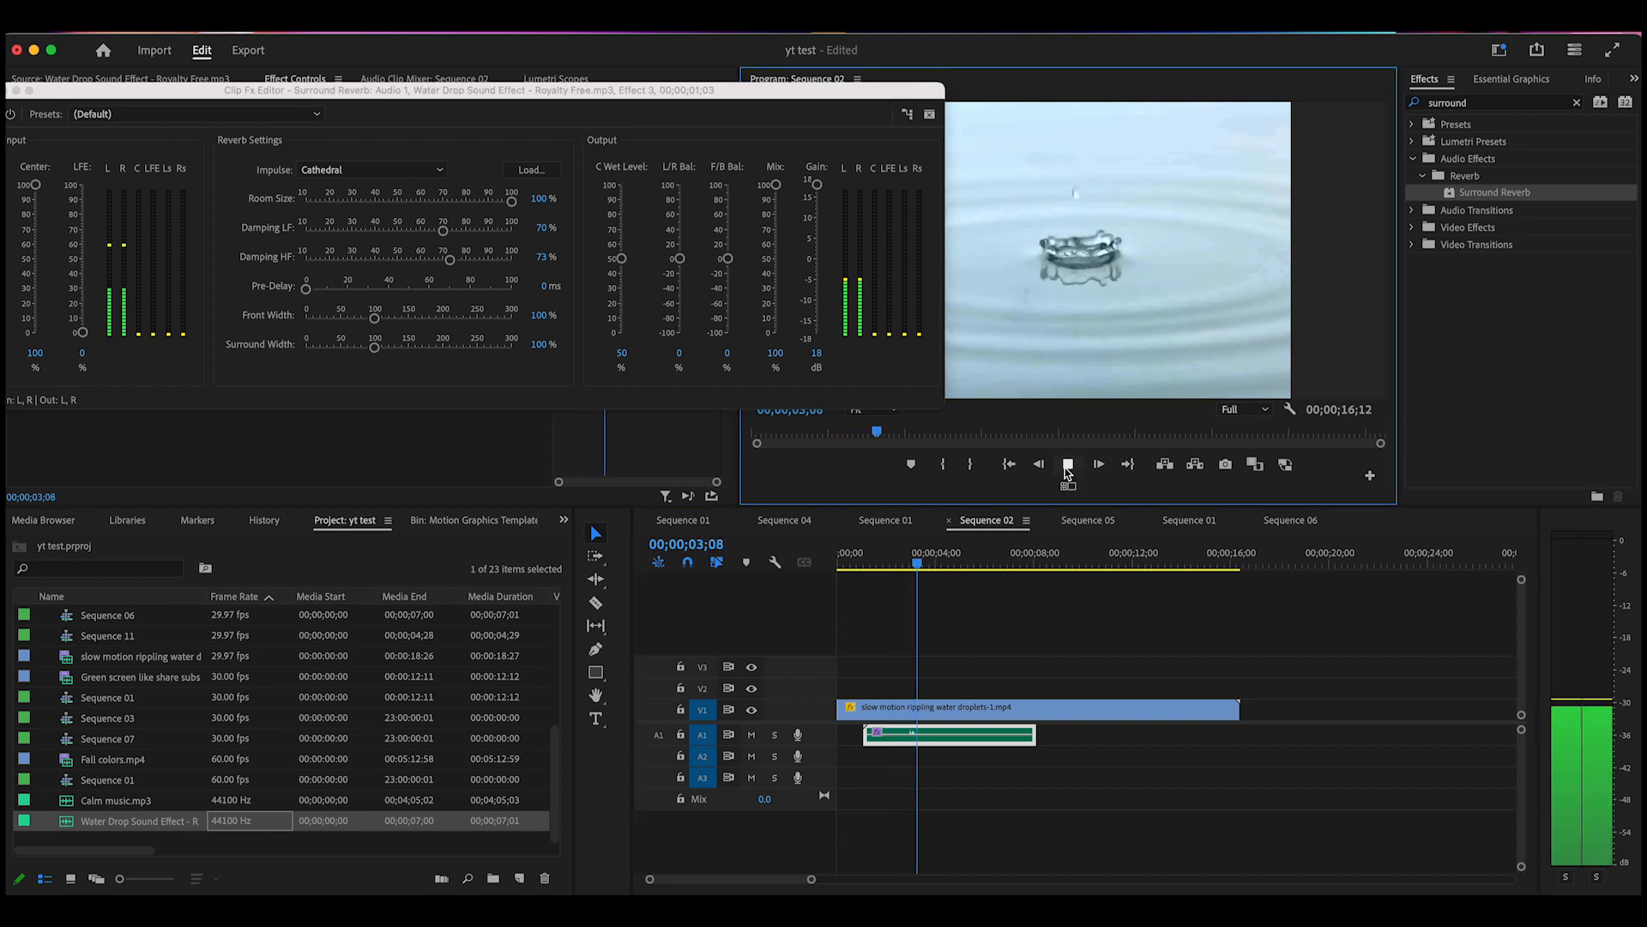
left_click(1066, 469)
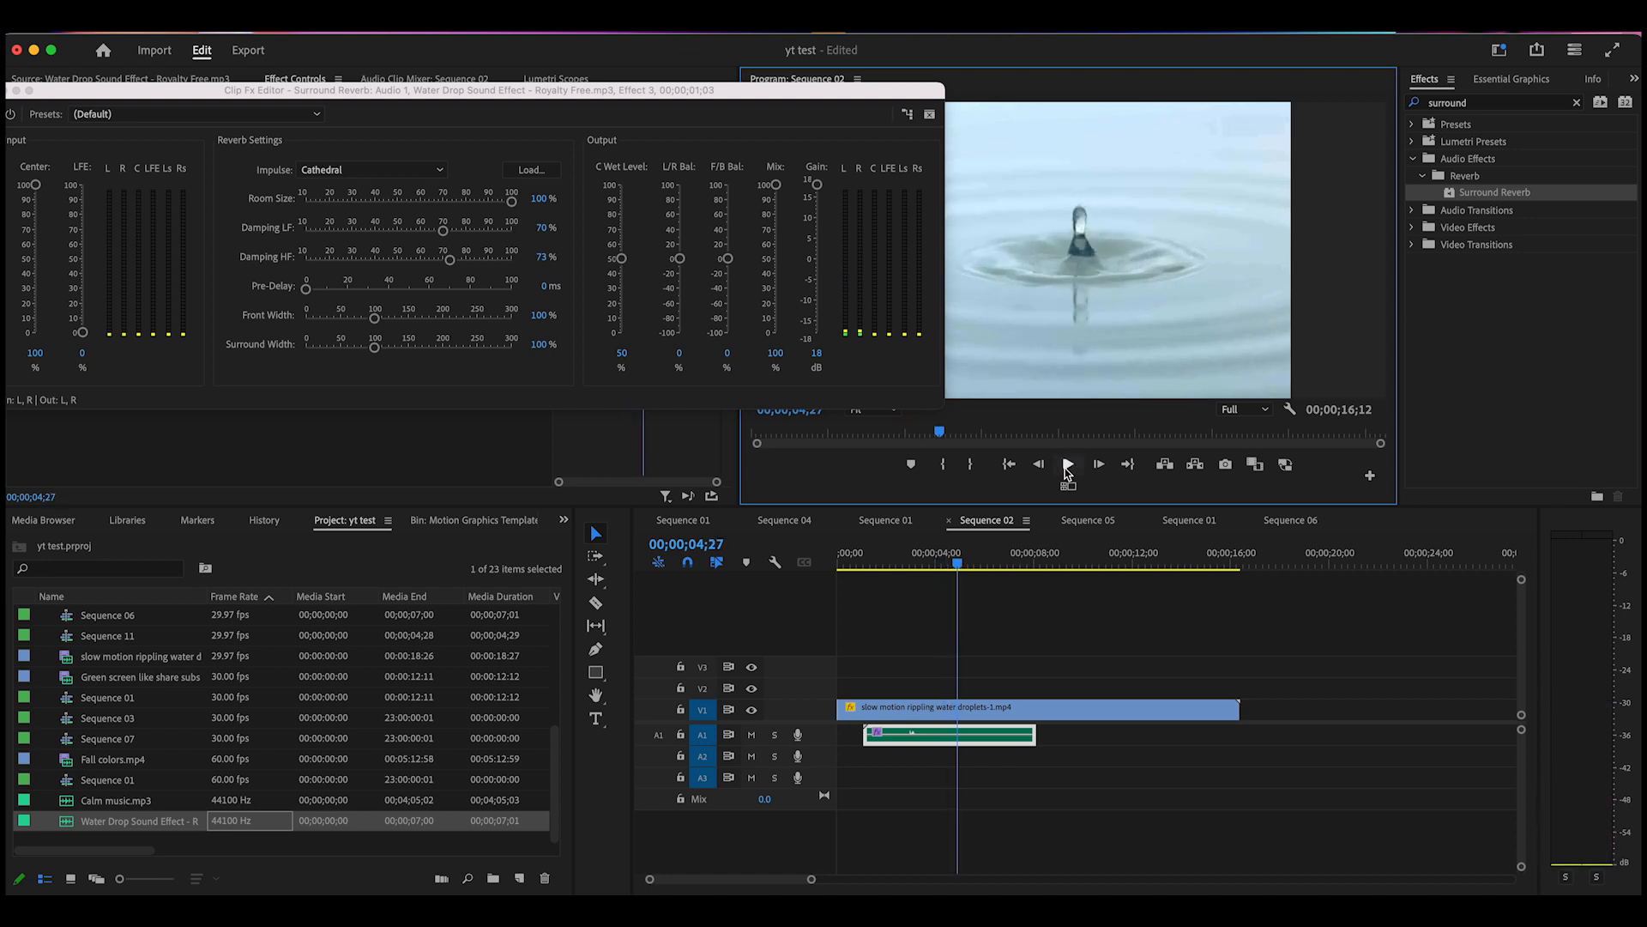
left_click_drag(959, 563, 884, 589)
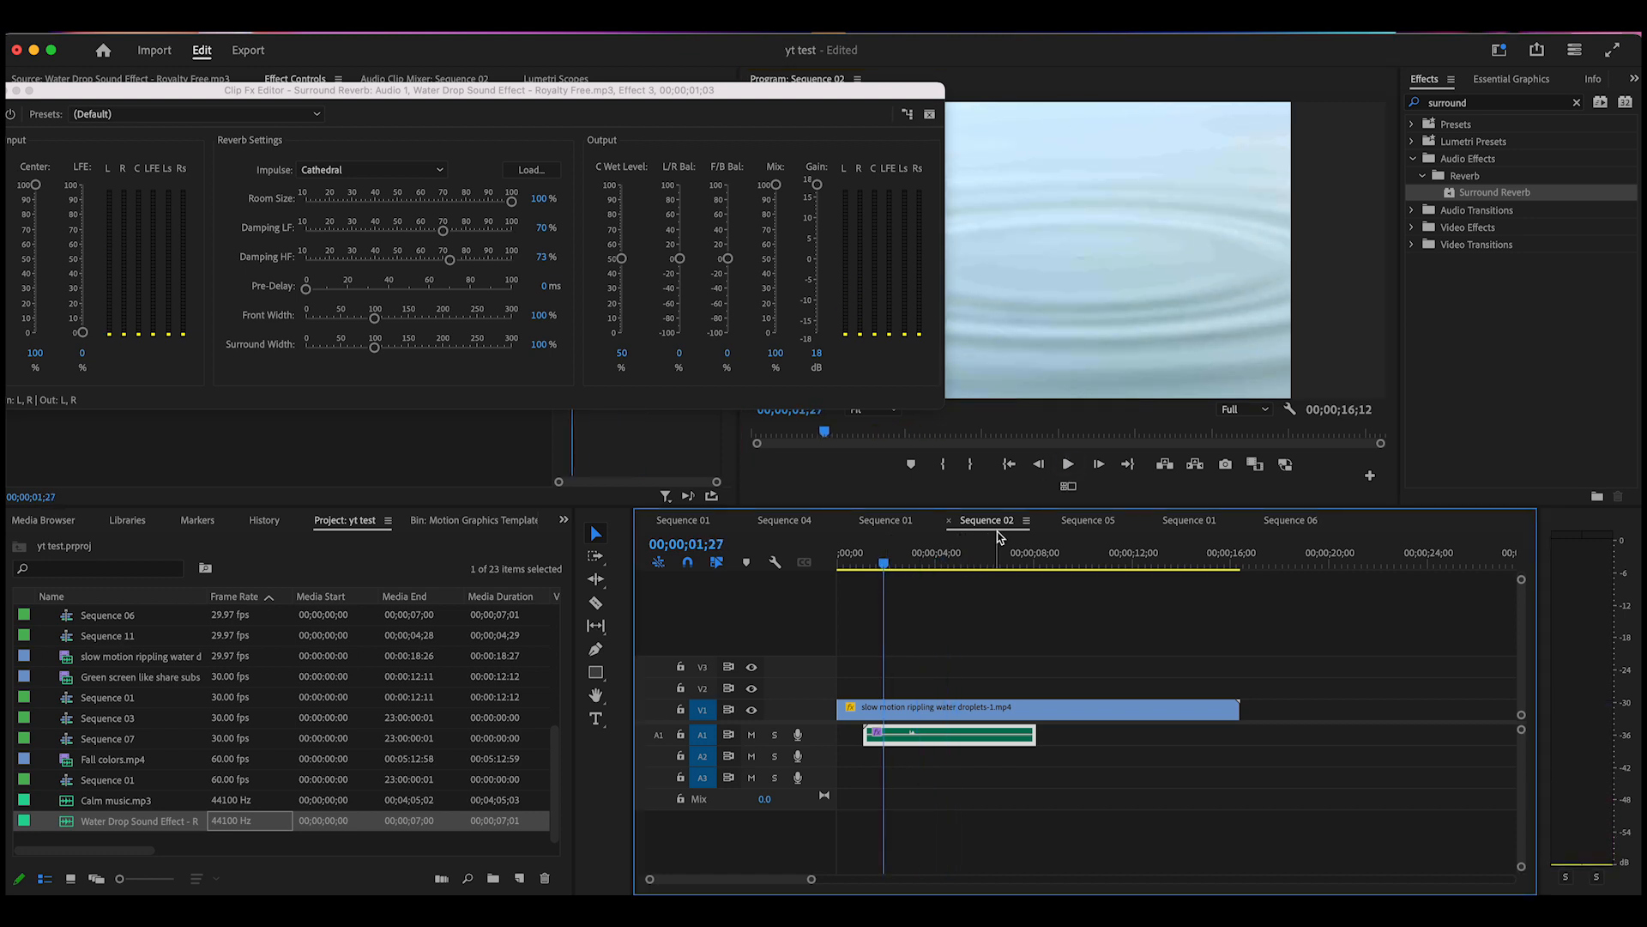
left_click(1067, 465)
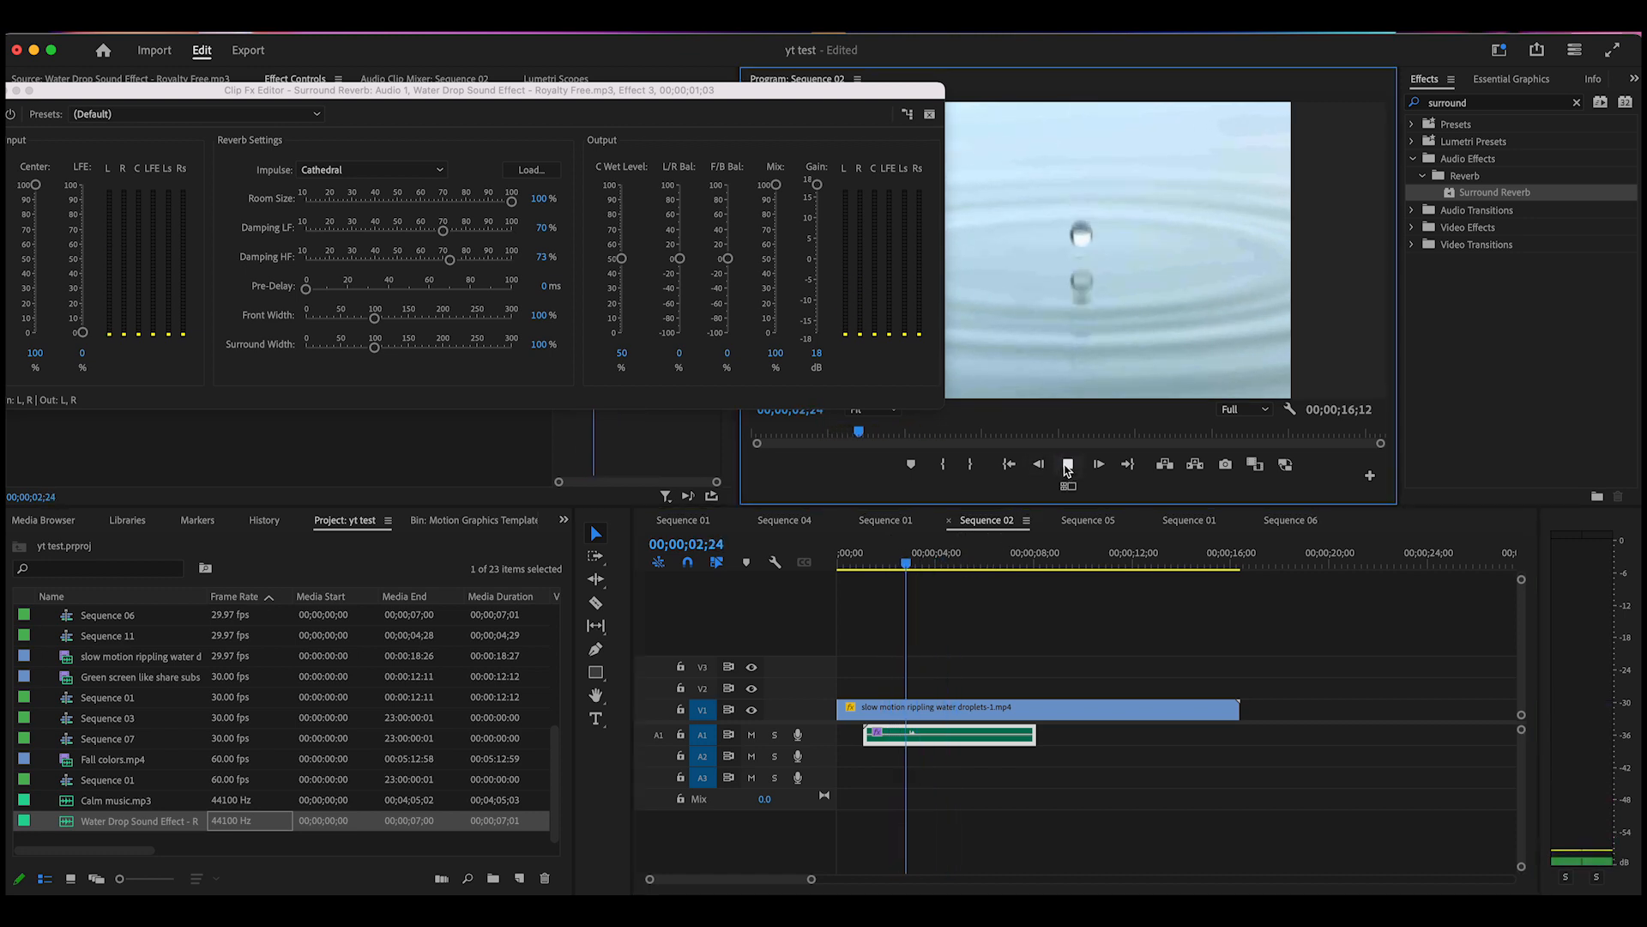
left_click(1068, 465)
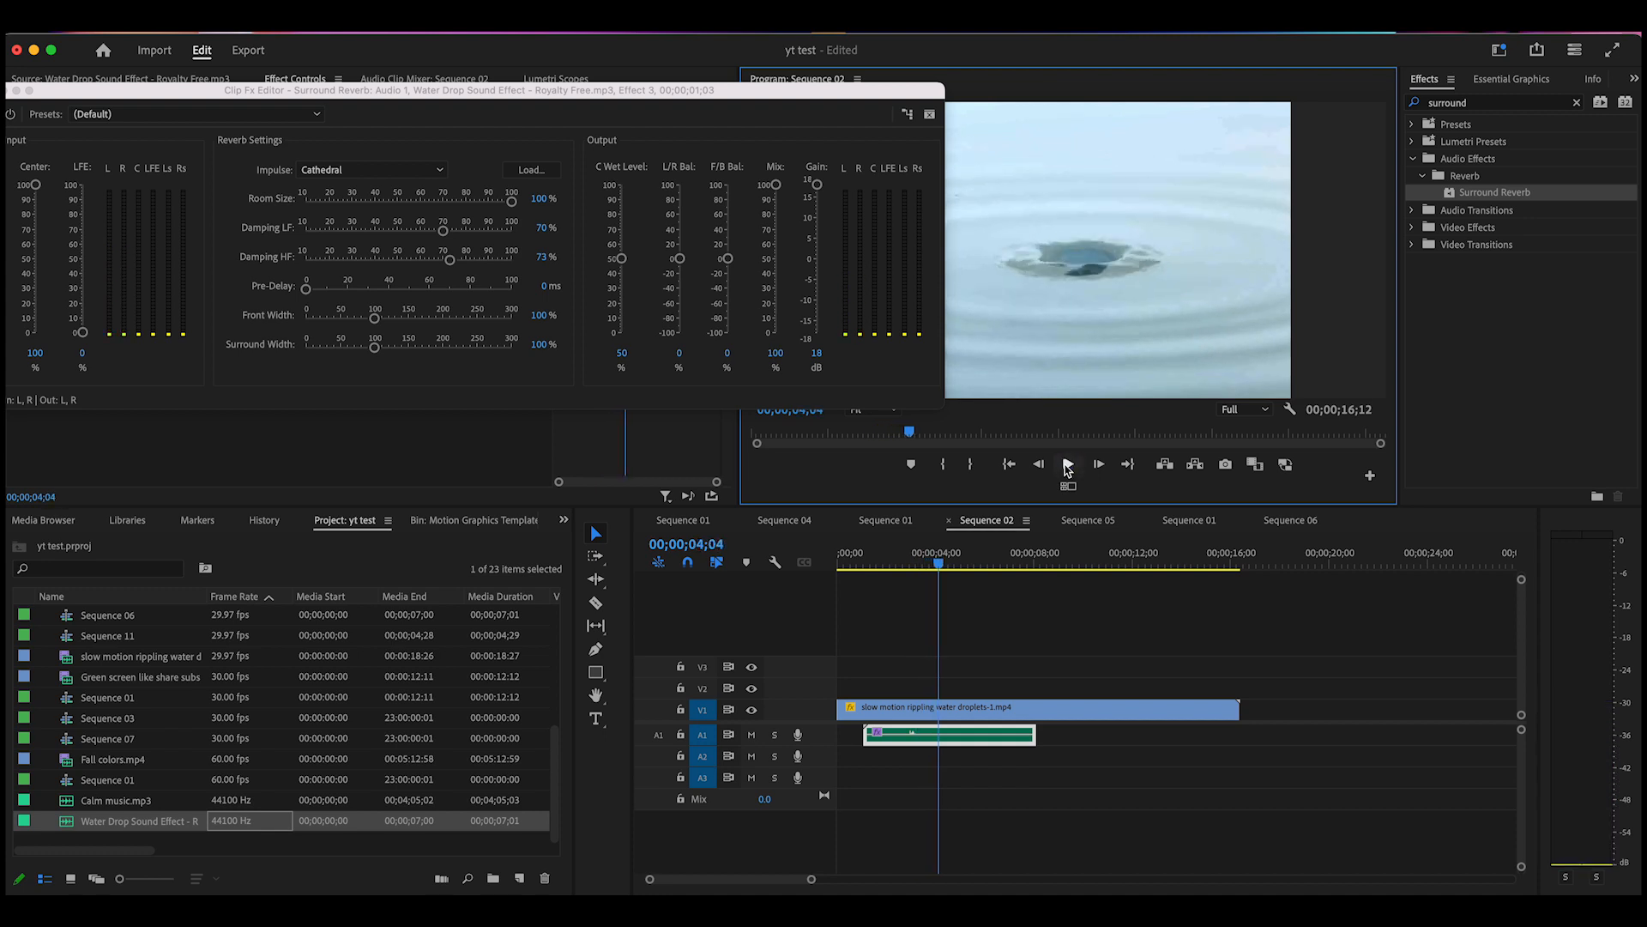
left_click_drag(941, 570, 906, 571)
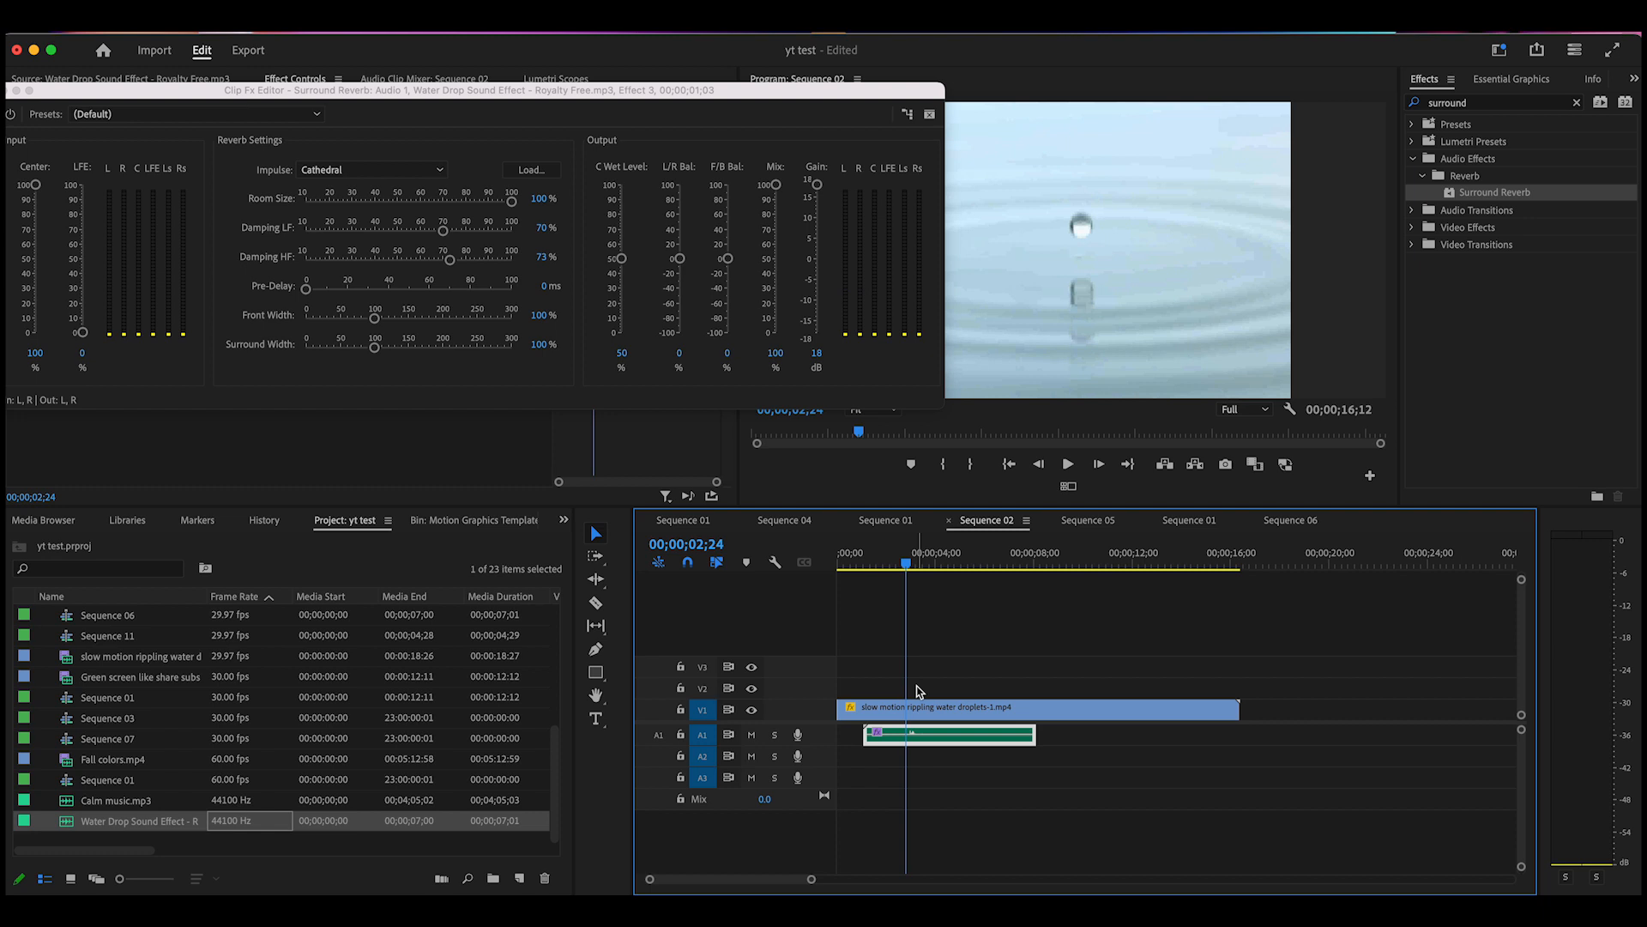
Boost the water drop clip's audio gain by 15 dB
right_click(942, 738)
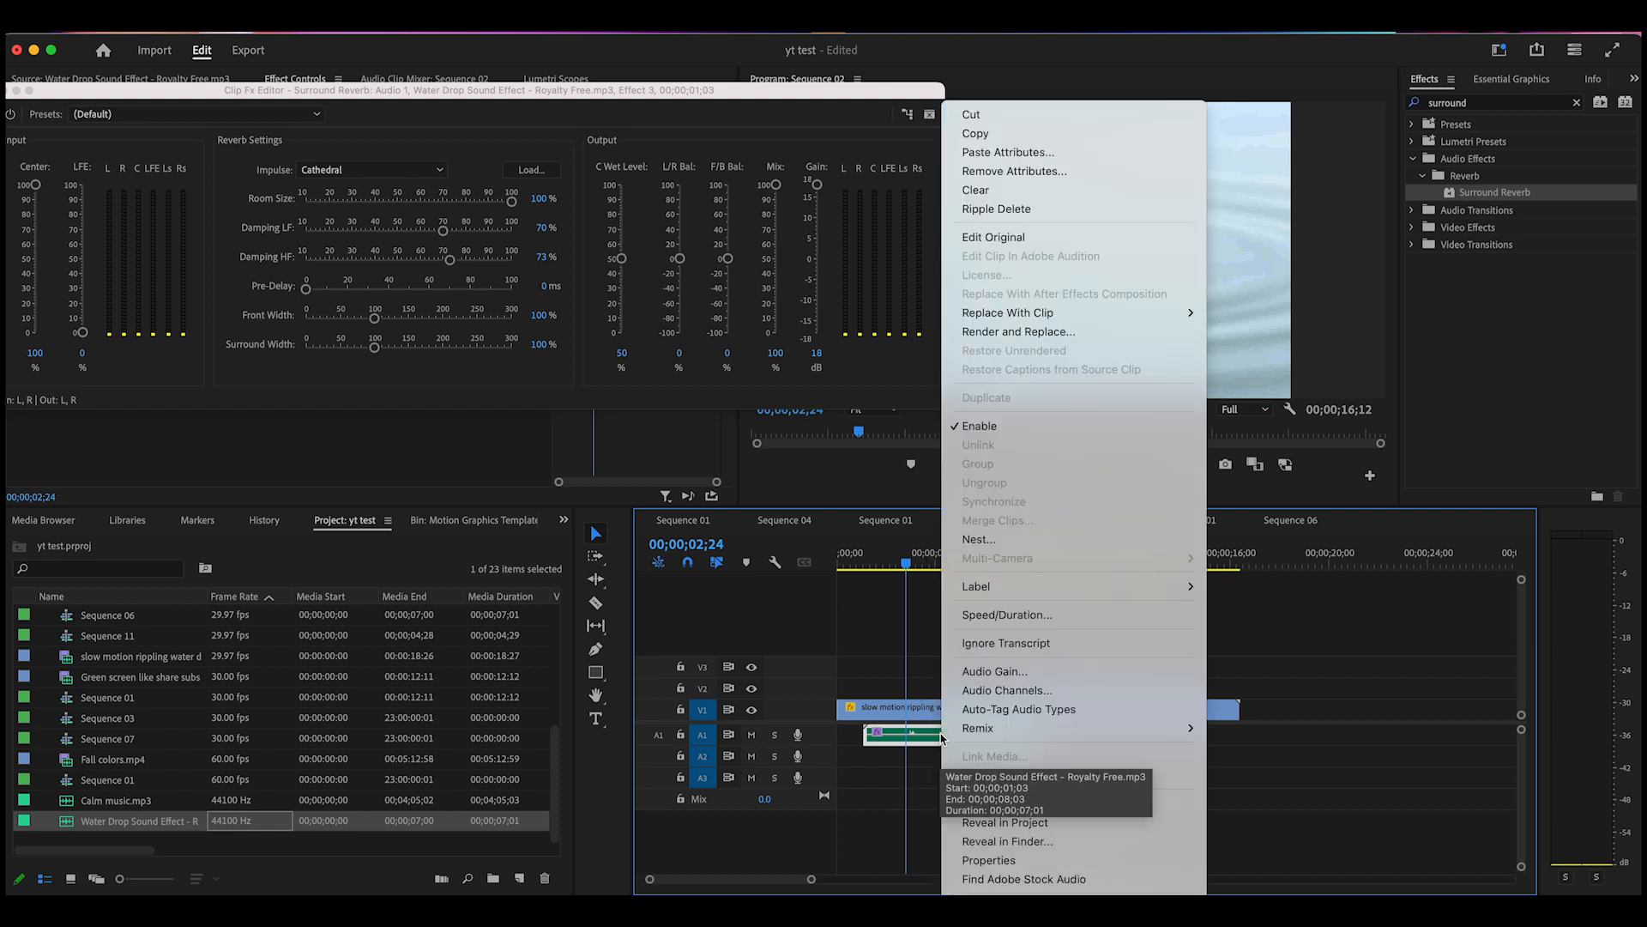
left_click(1024, 677)
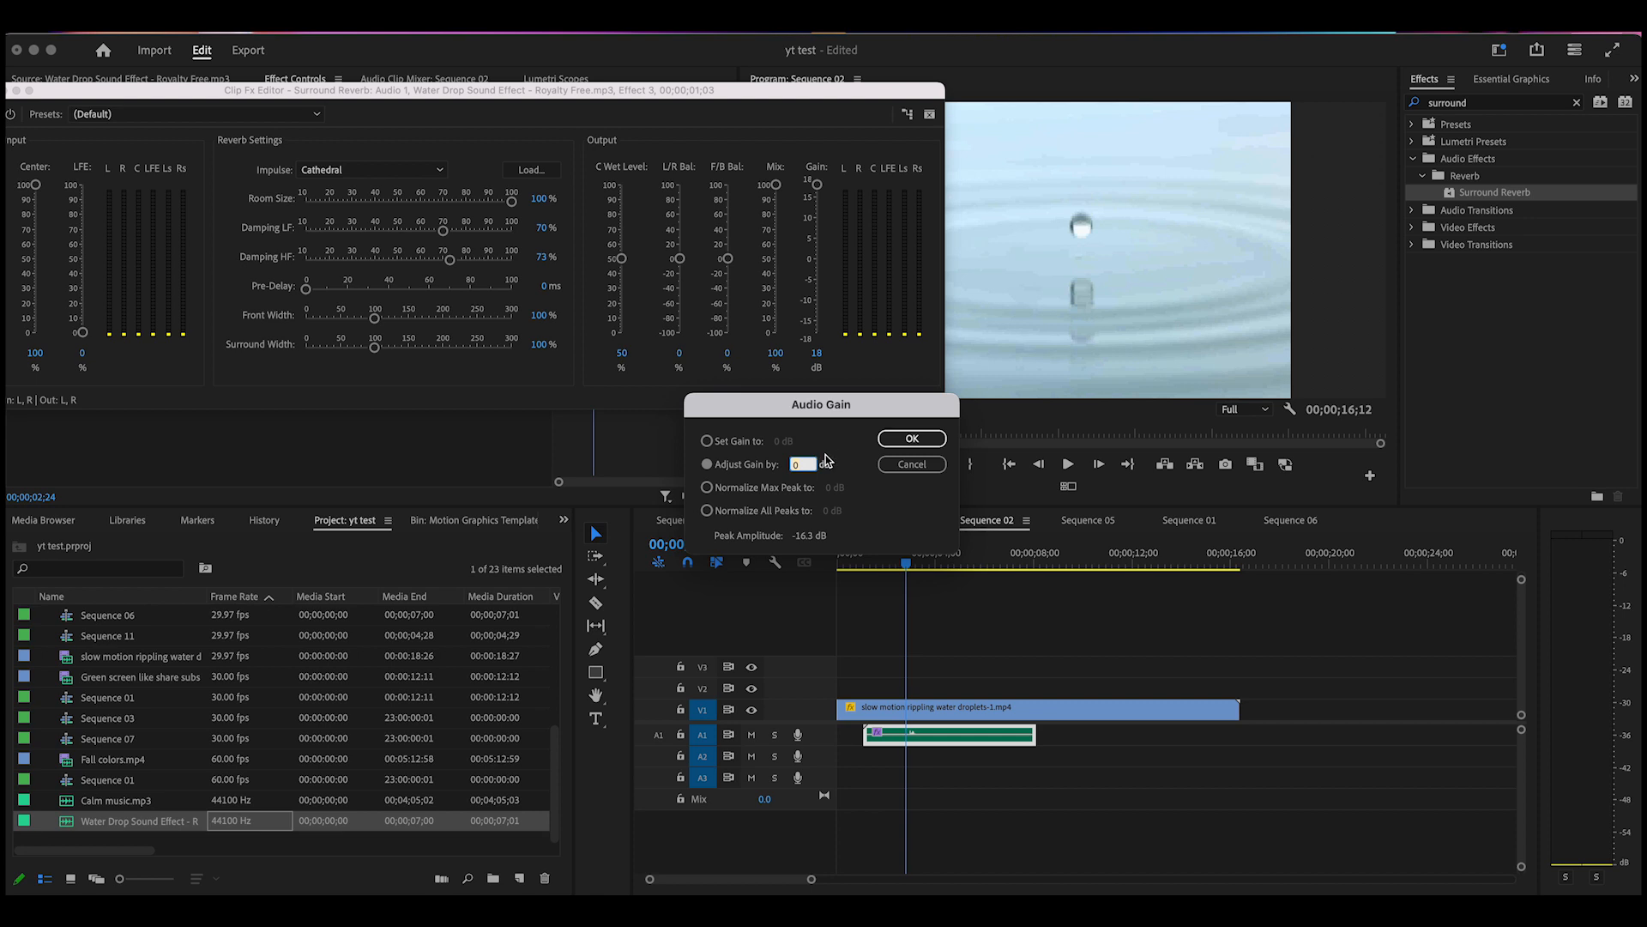
left_click(930, 443)
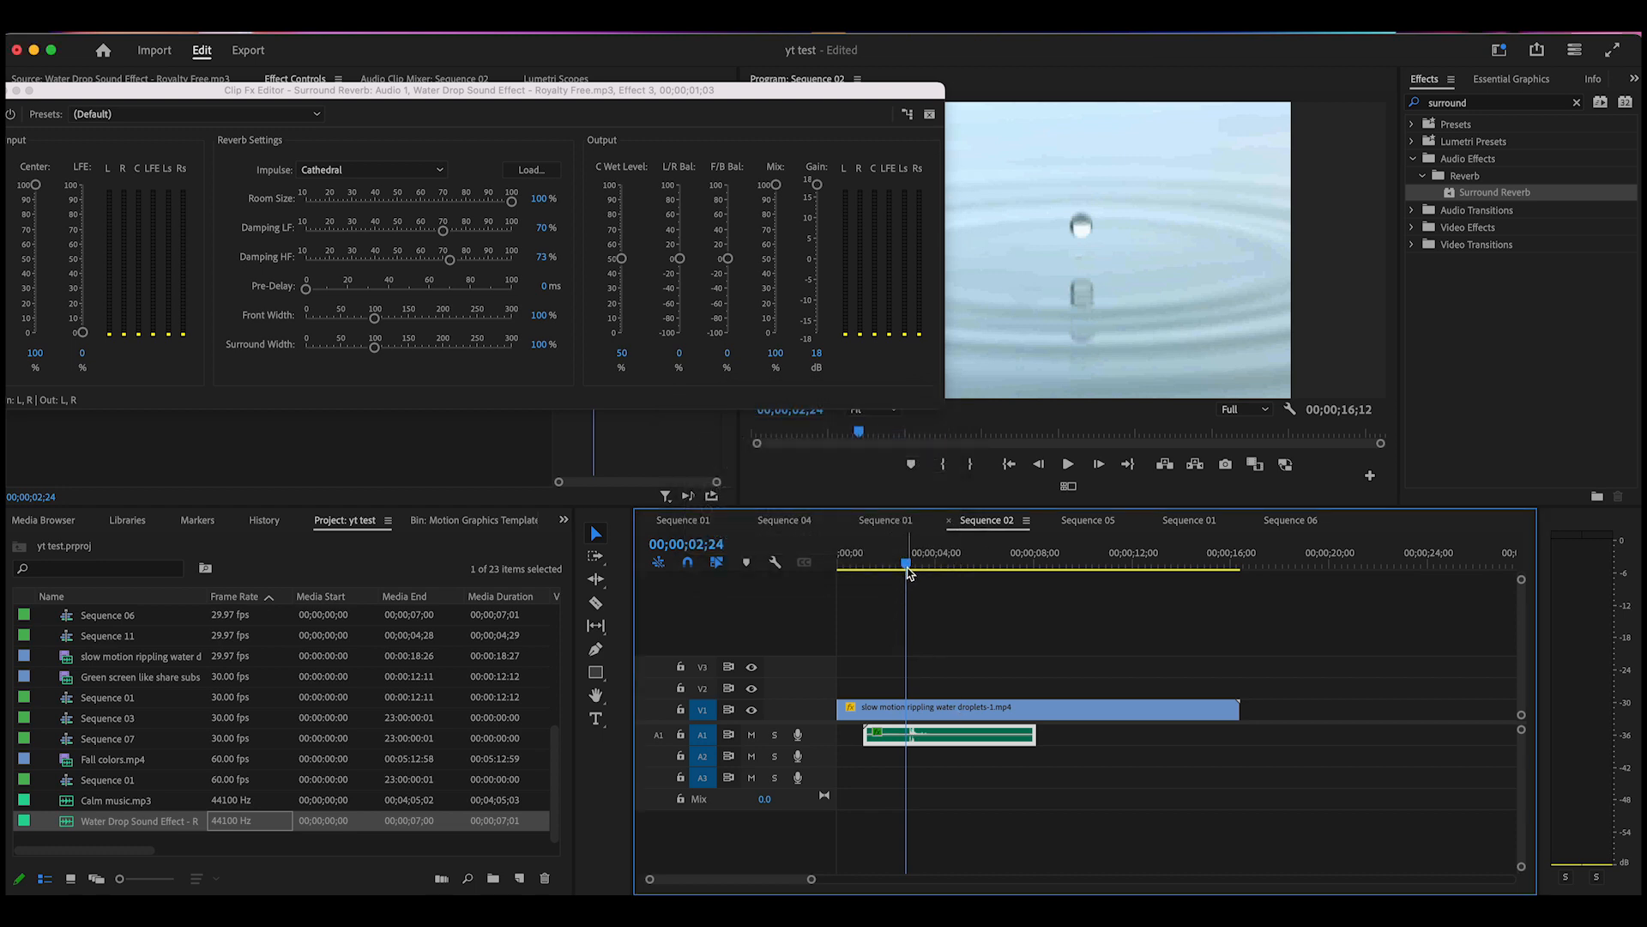
left_click_drag(909, 573, 874, 570)
left_click(1068, 464)
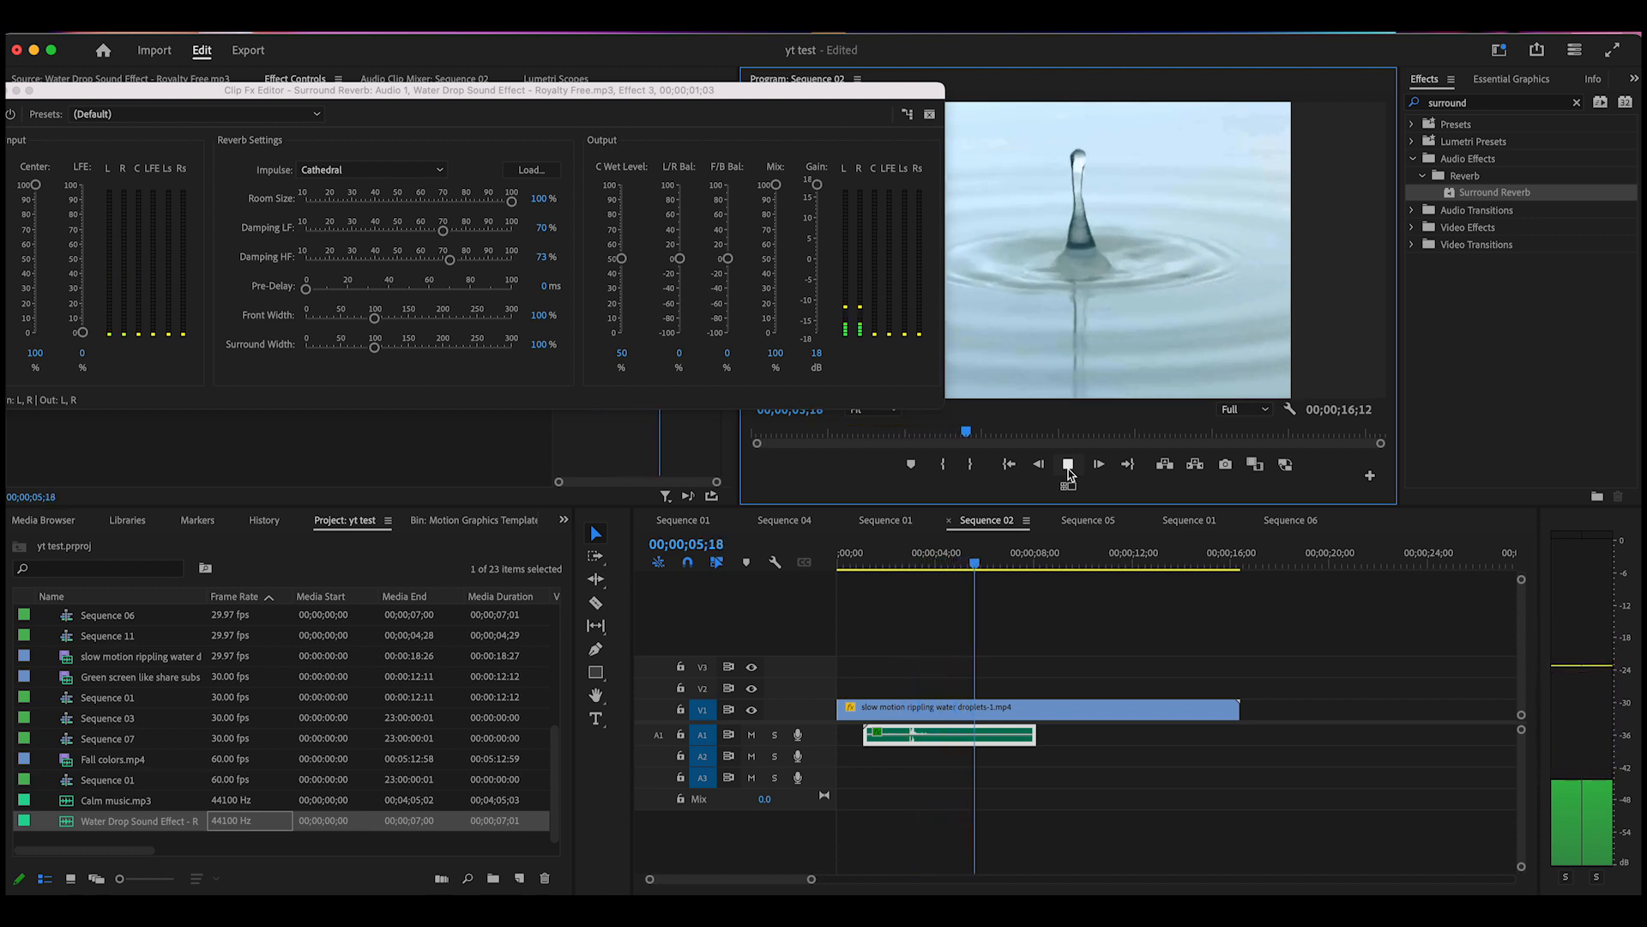
left_click(1067, 465)
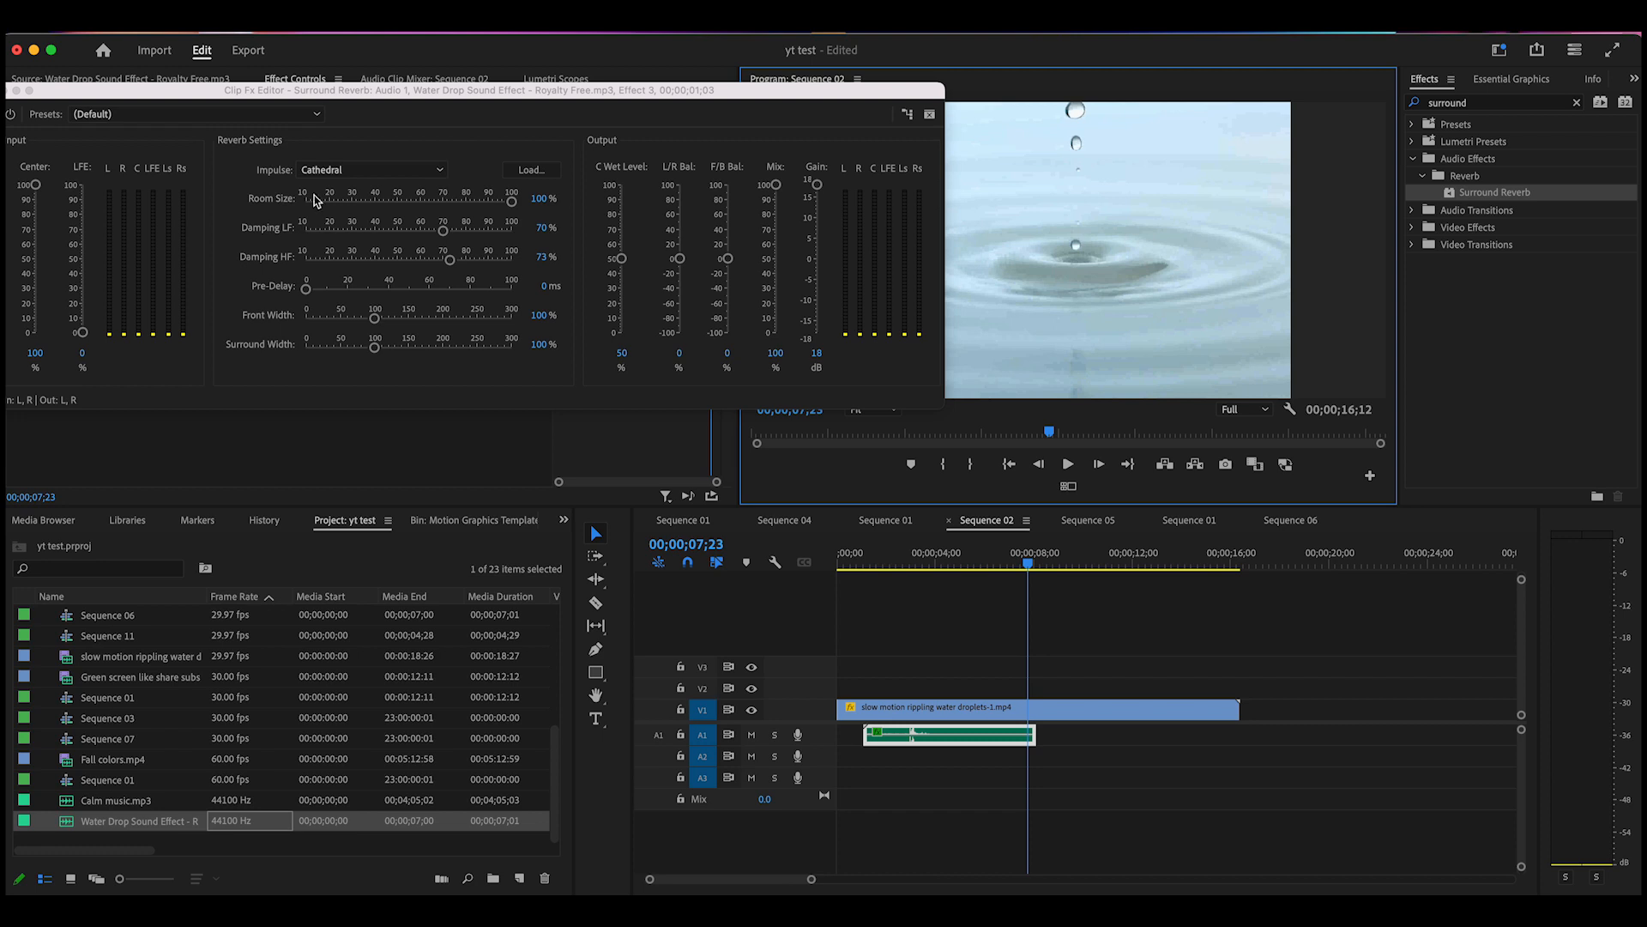
Set the reverb Room Size to 90% and Pre-Delay to 27.7 ms, then preview playback
left_click_drag(512, 203, 494, 208)
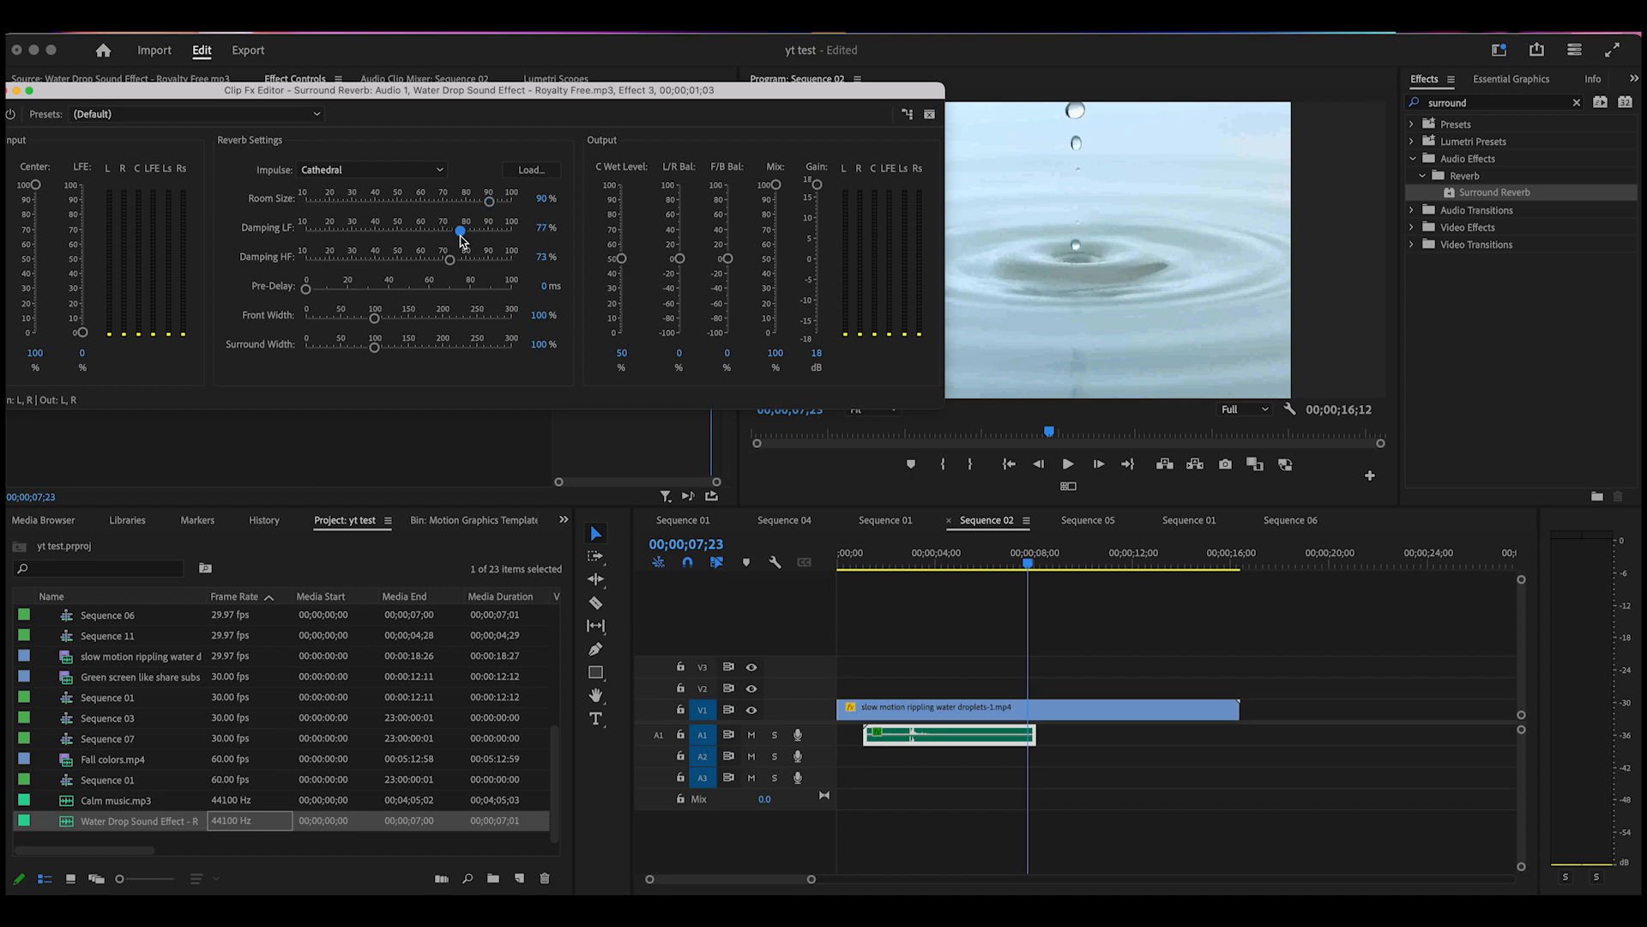
left_click_drag(306, 290, 363, 290)
left_click_drag(1031, 562, 874, 627)
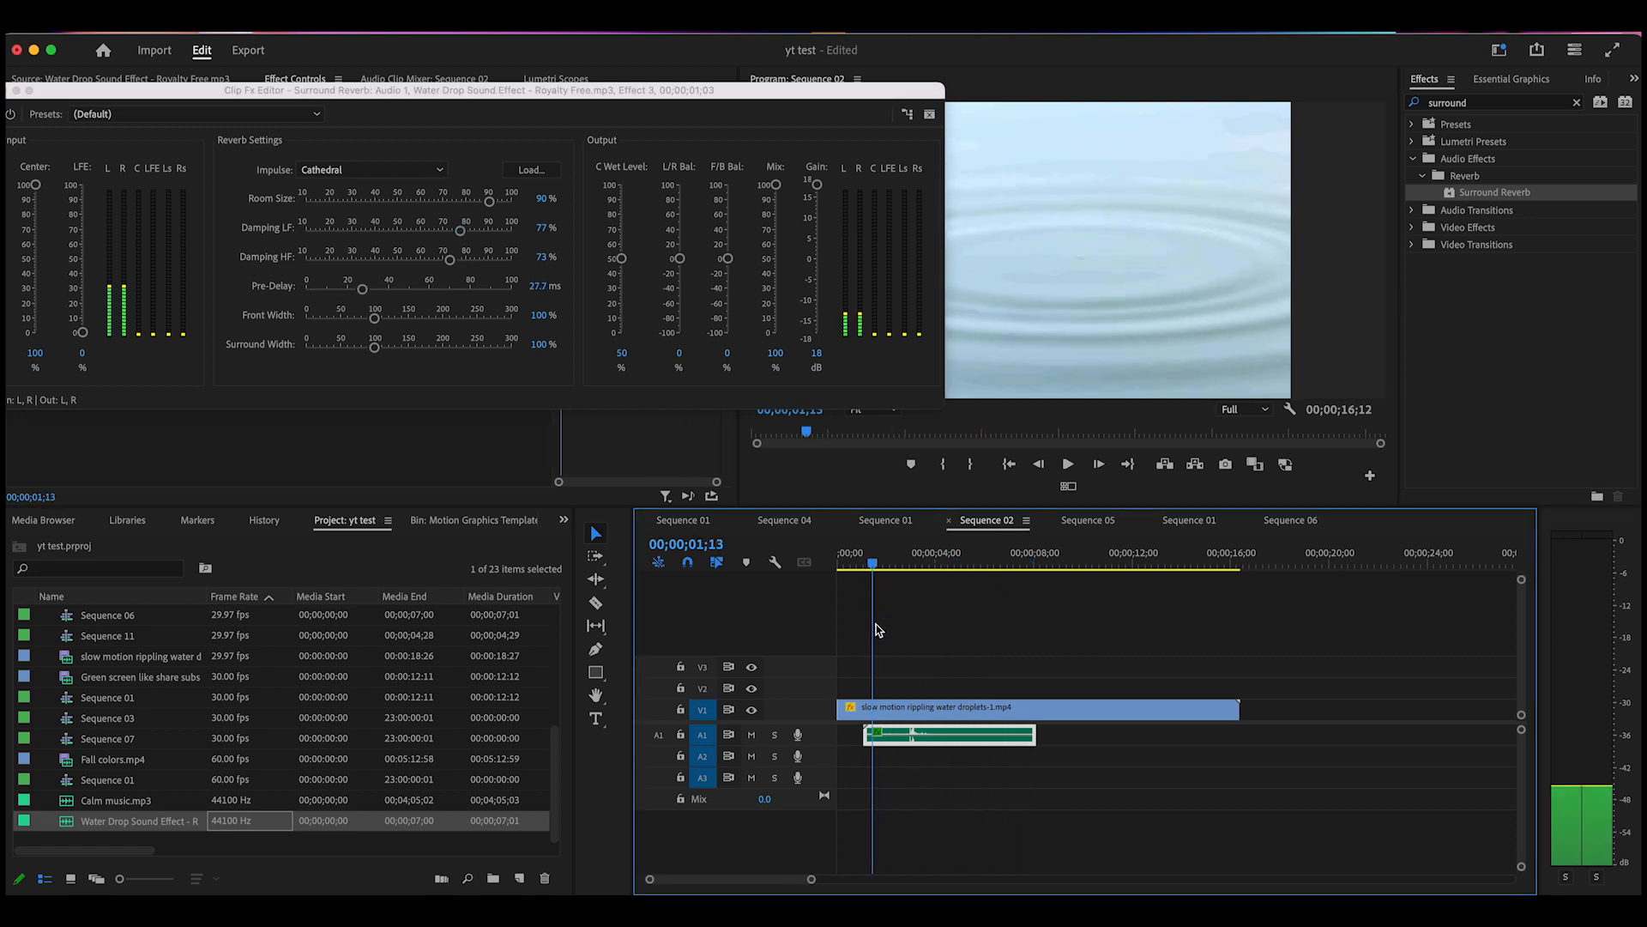
left_click(1069, 465)
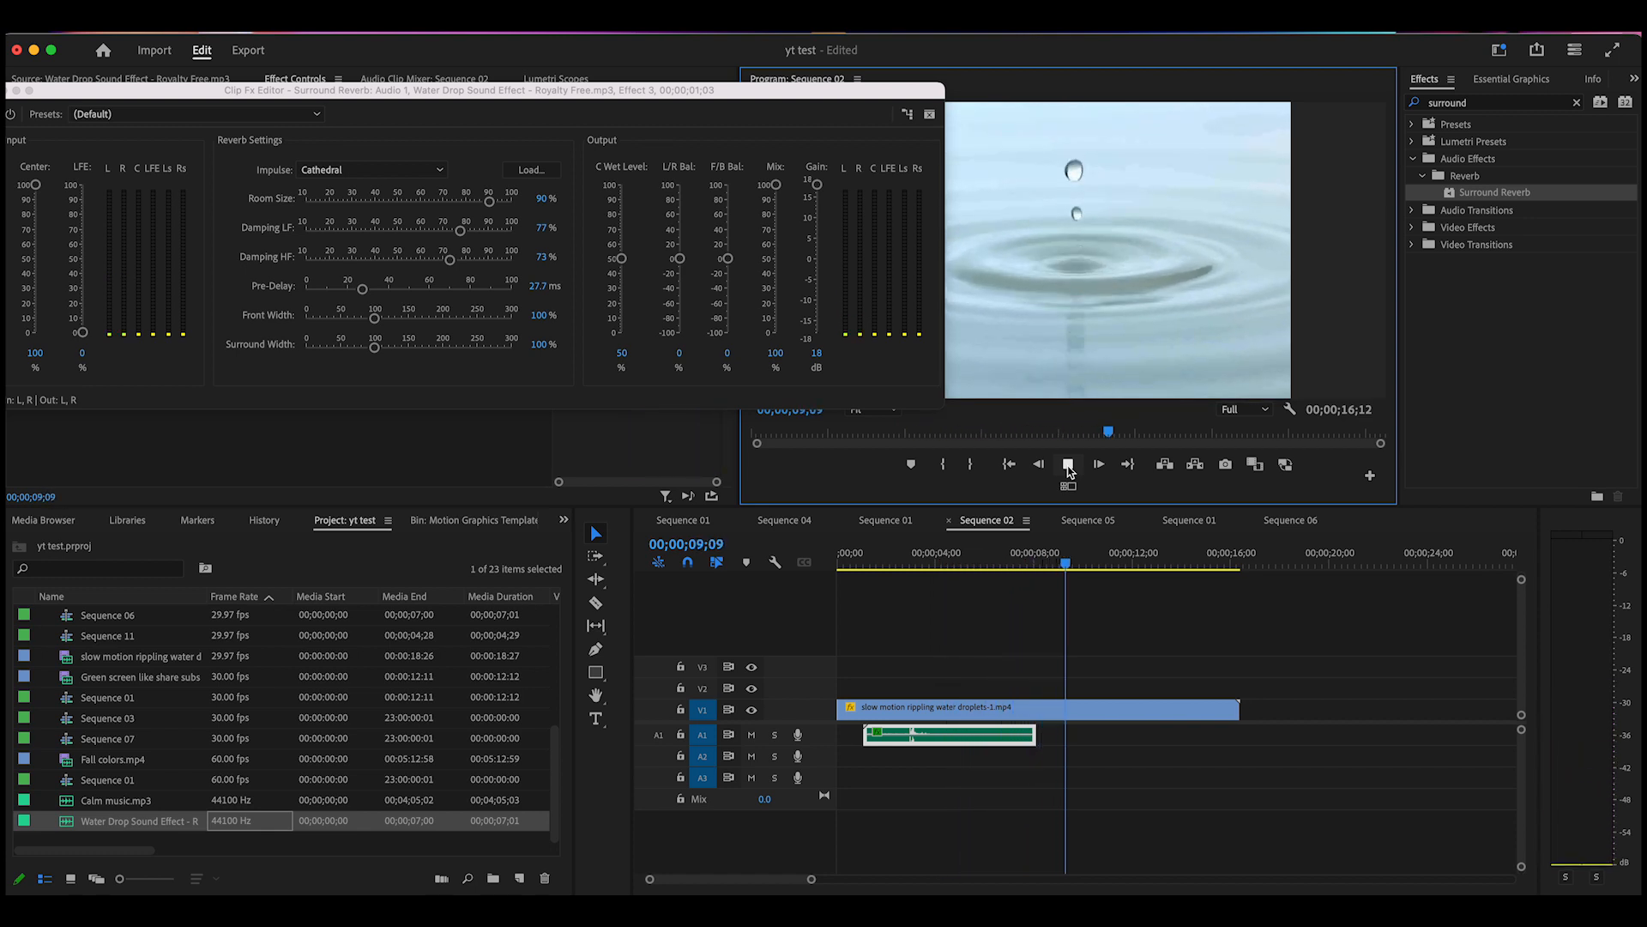
left_click(1069, 467)
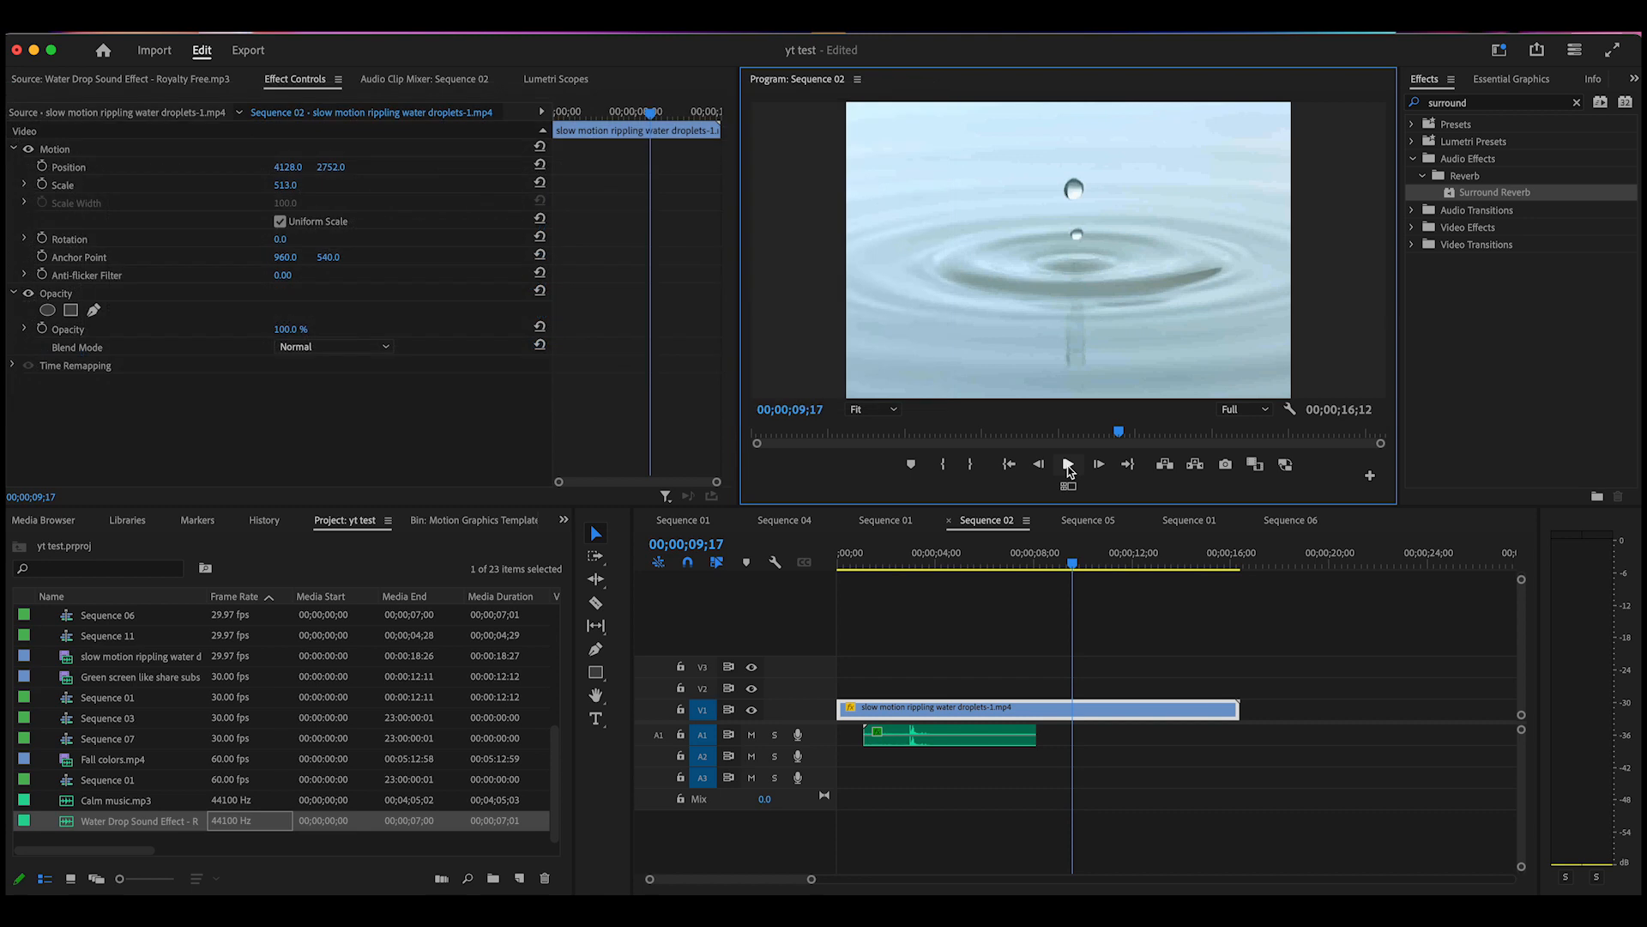
Move the playhead back to 00;00;03;22 and reopen the water drop clip's Surround Reverb editor
left_click(1040, 585)
left_click_drag(1076, 568, 940, 616)
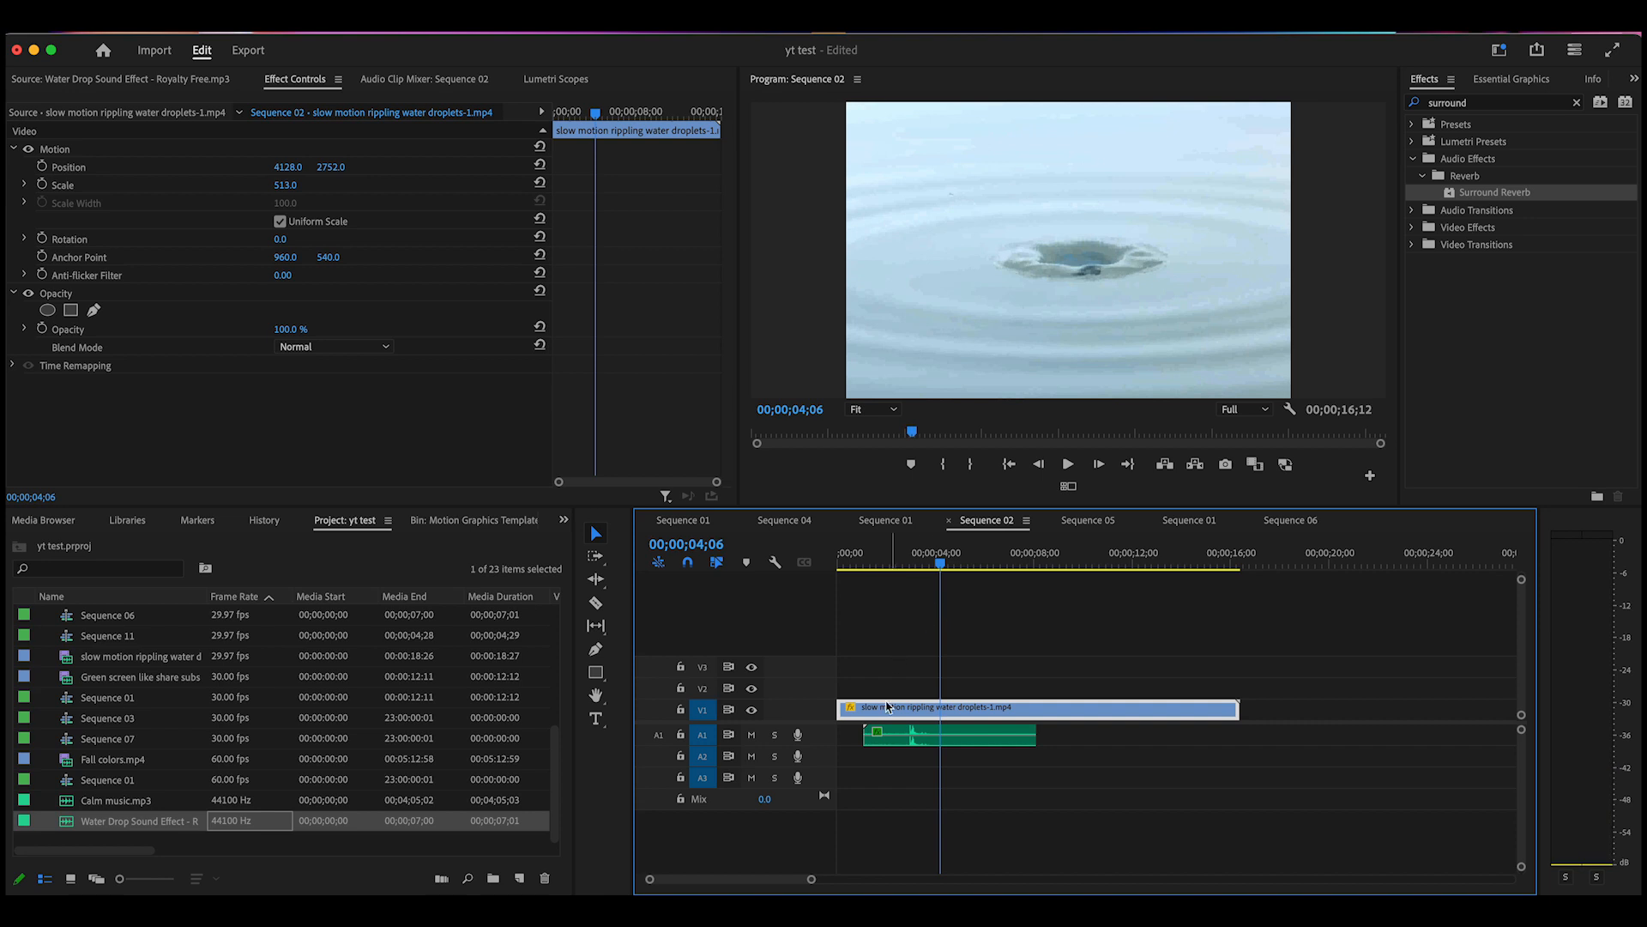
double_click(946, 739)
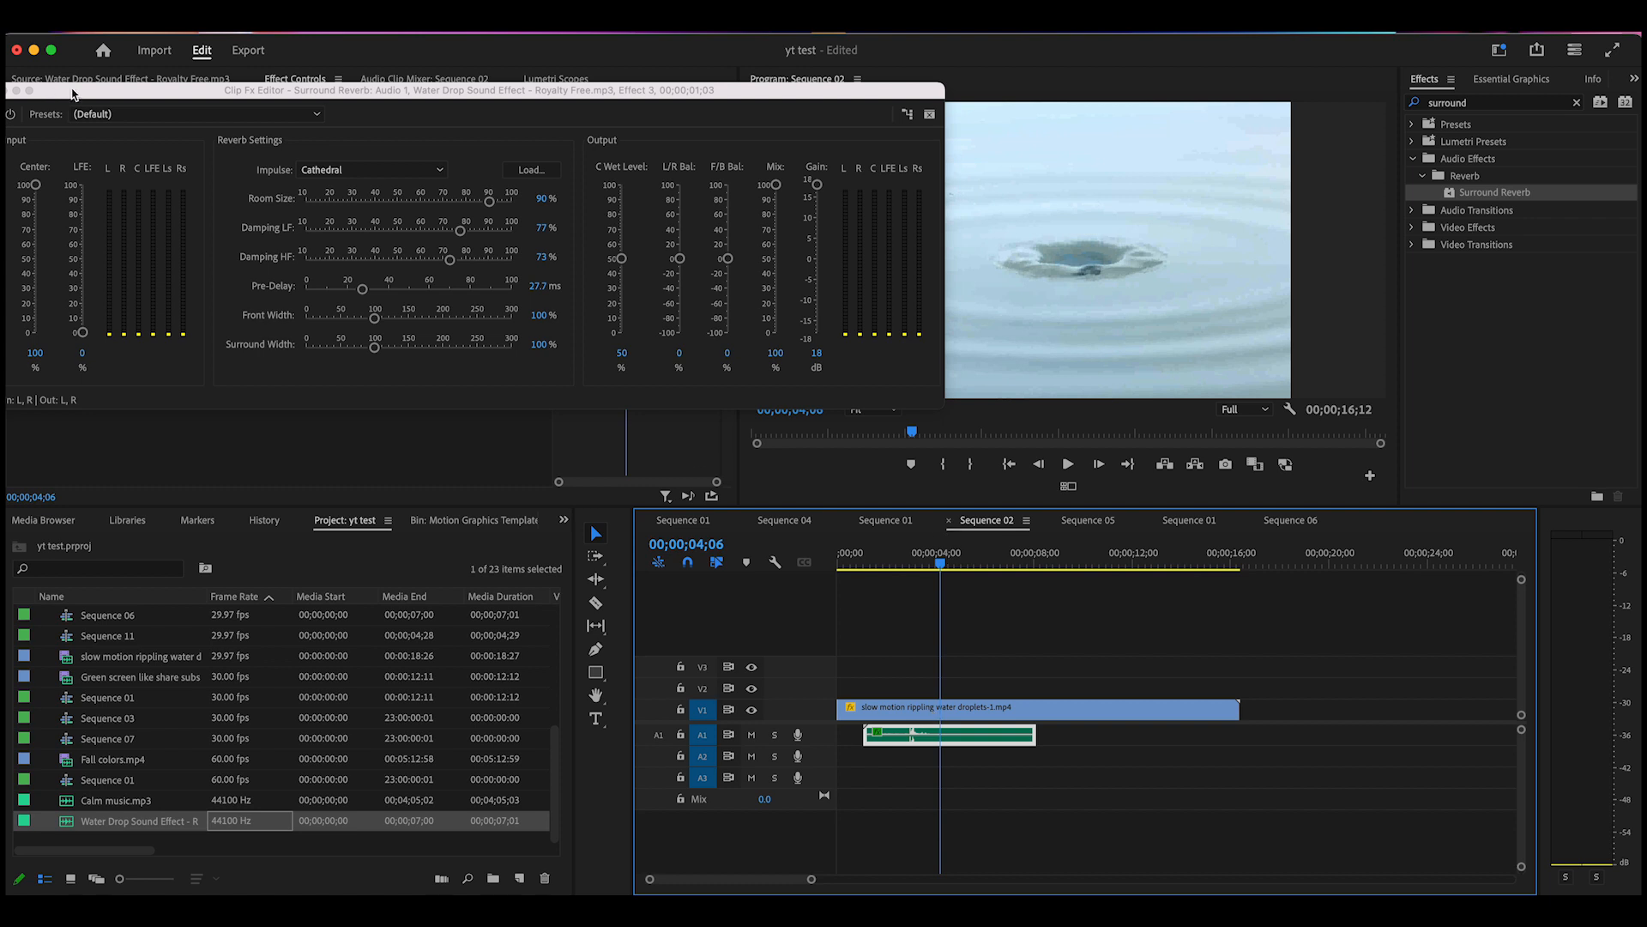
Close the reverb editor, copy the water drop clip, and place the playhead at 00;00;10;06
left_click_drag(73, 93, 194, 109)
left_click(125, 107)
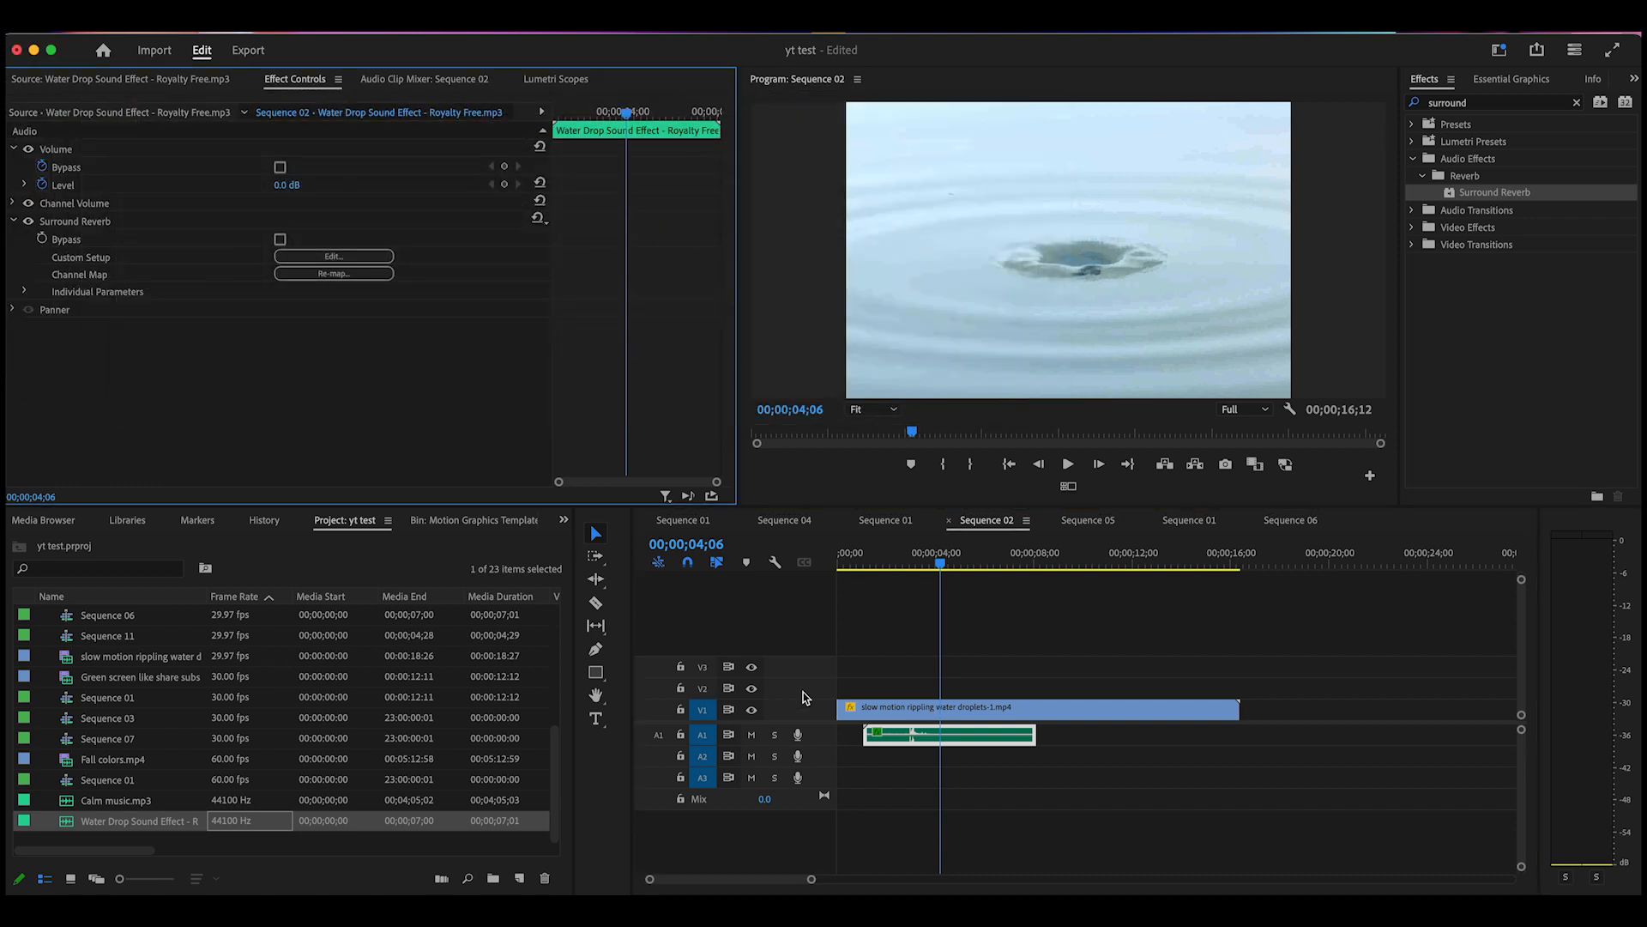
left_click(993, 743)
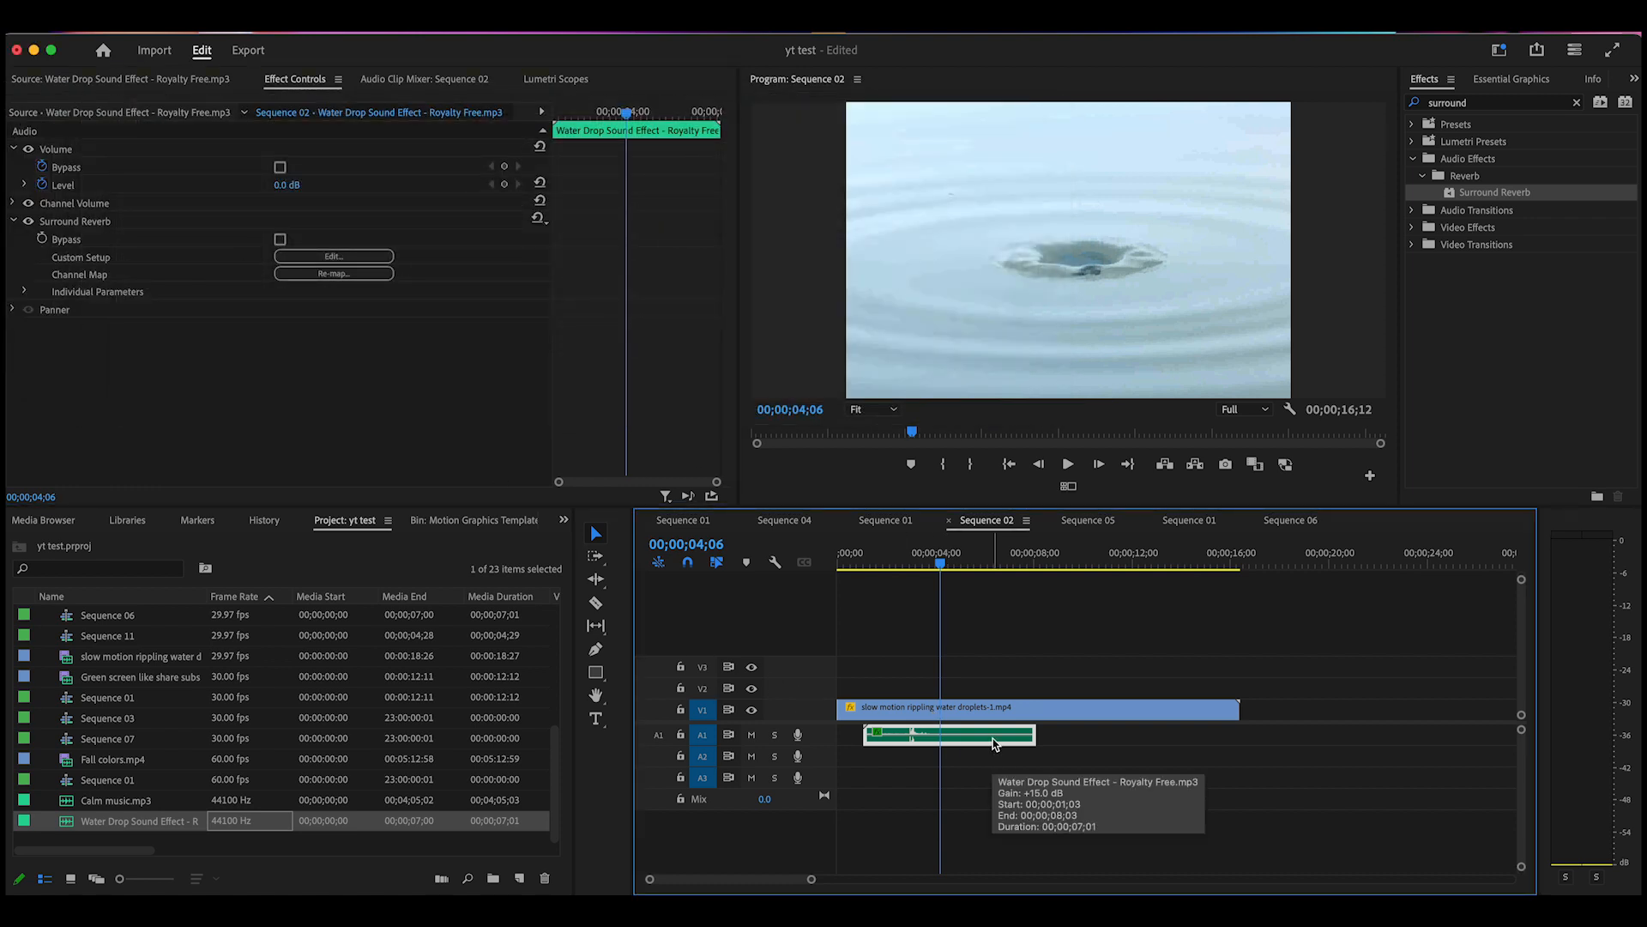
right_click(975, 736)
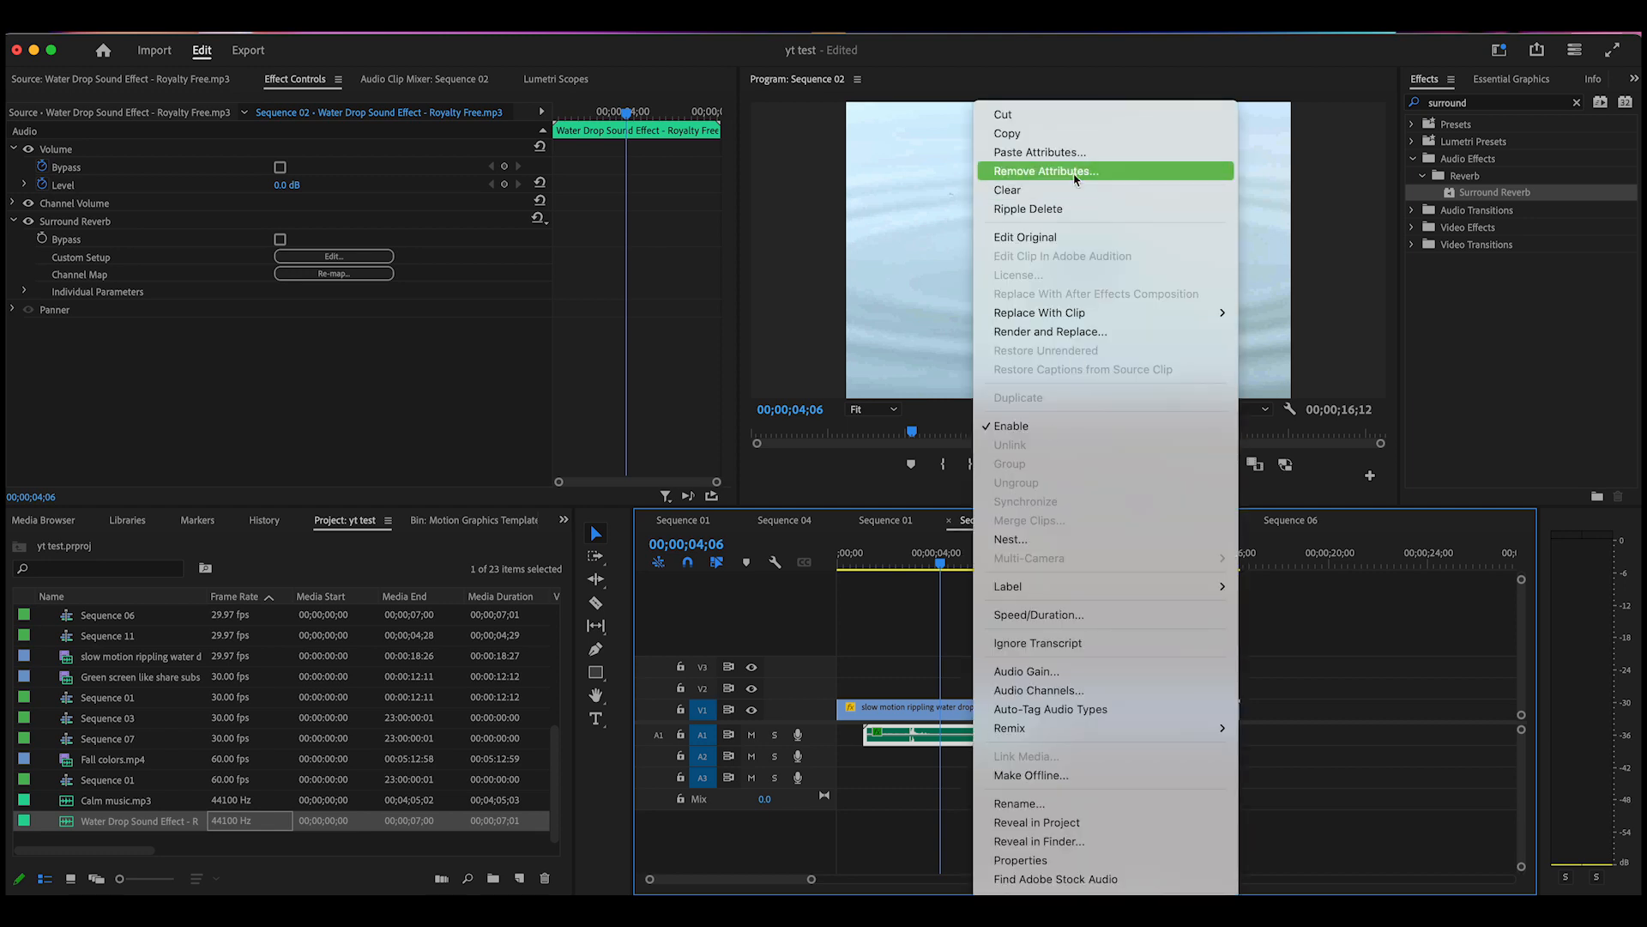
left_click(1060, 134)
left_click(1090, 564)
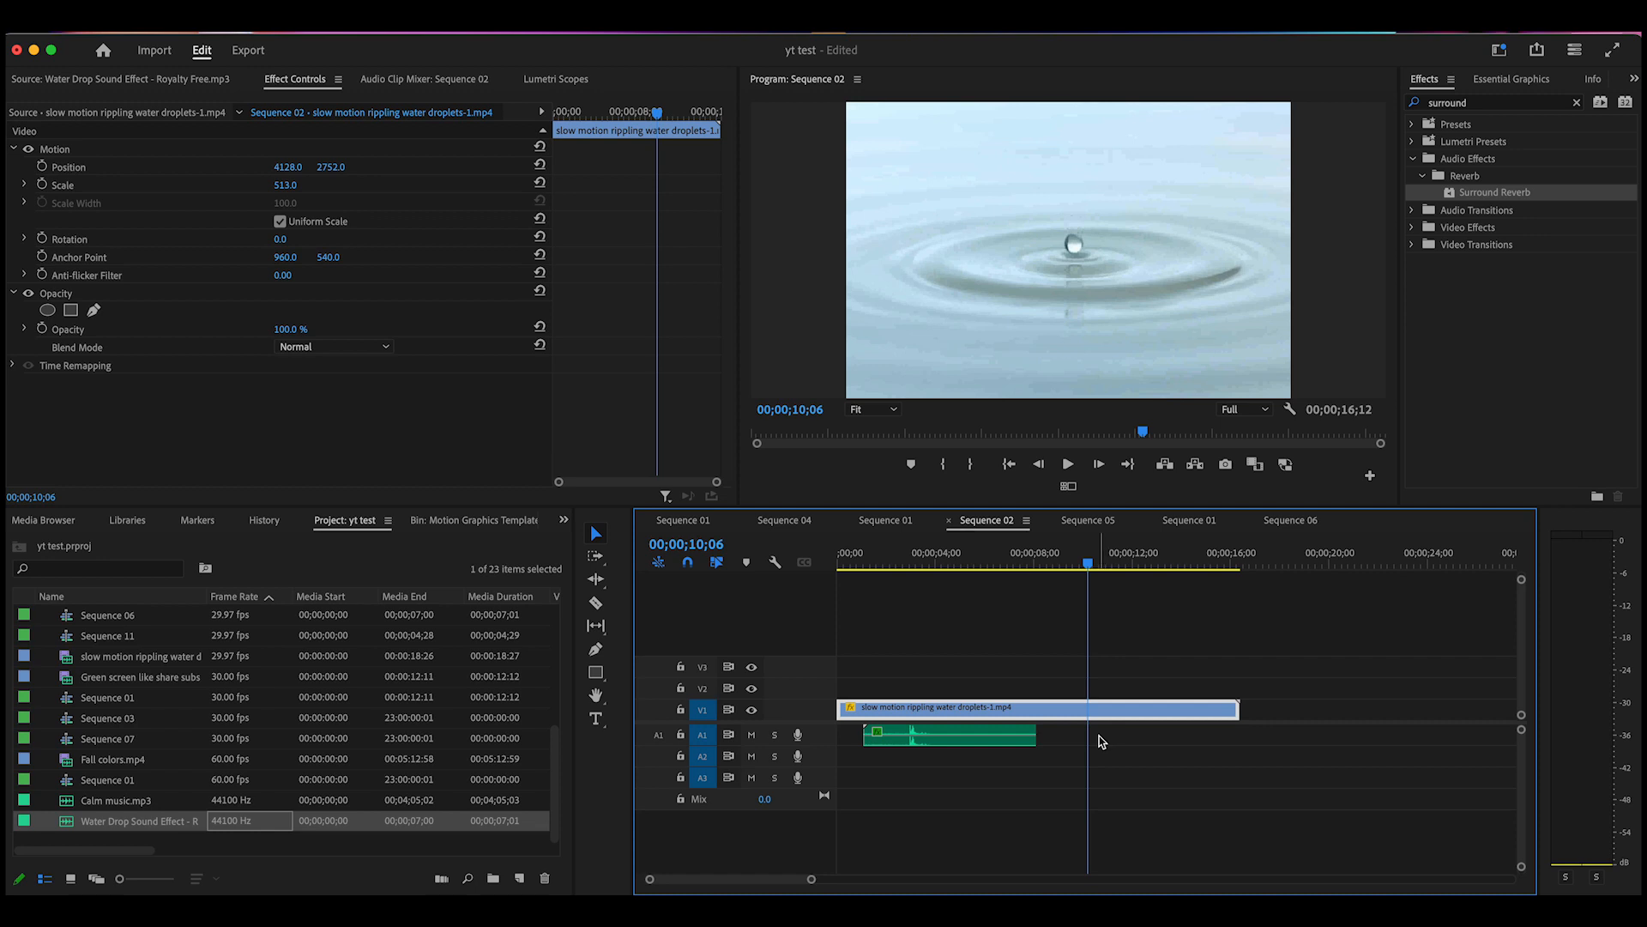
Paste water drop copies at 10;06 and 17;07, then move the middle copy down onto A2
key("super+v")
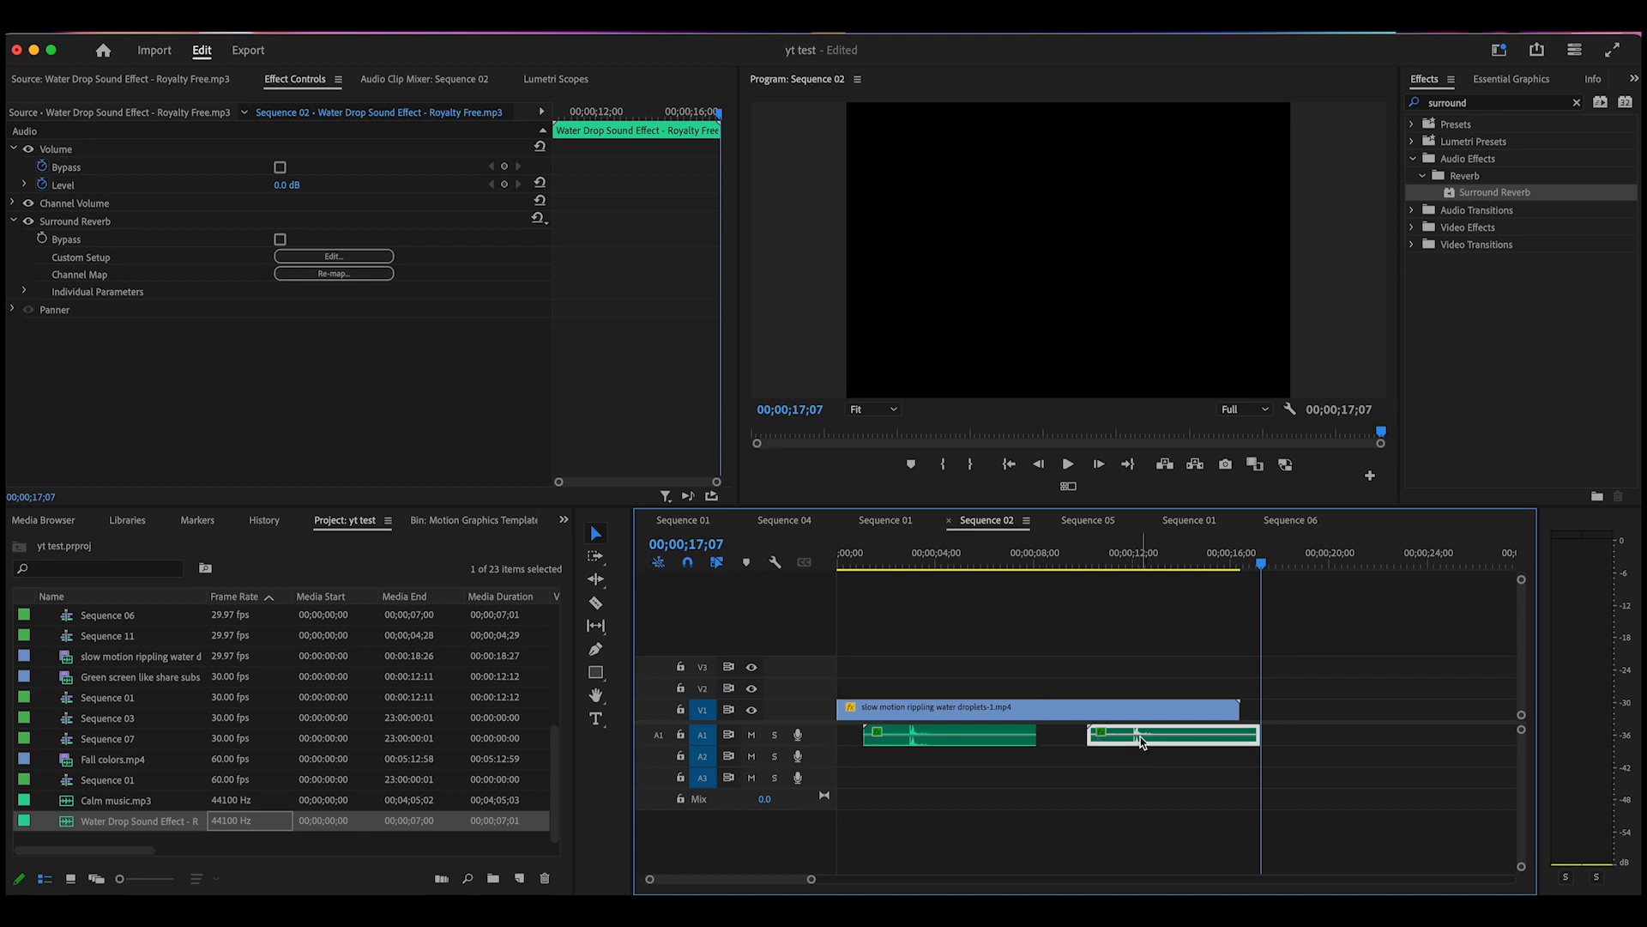
key("super+v")
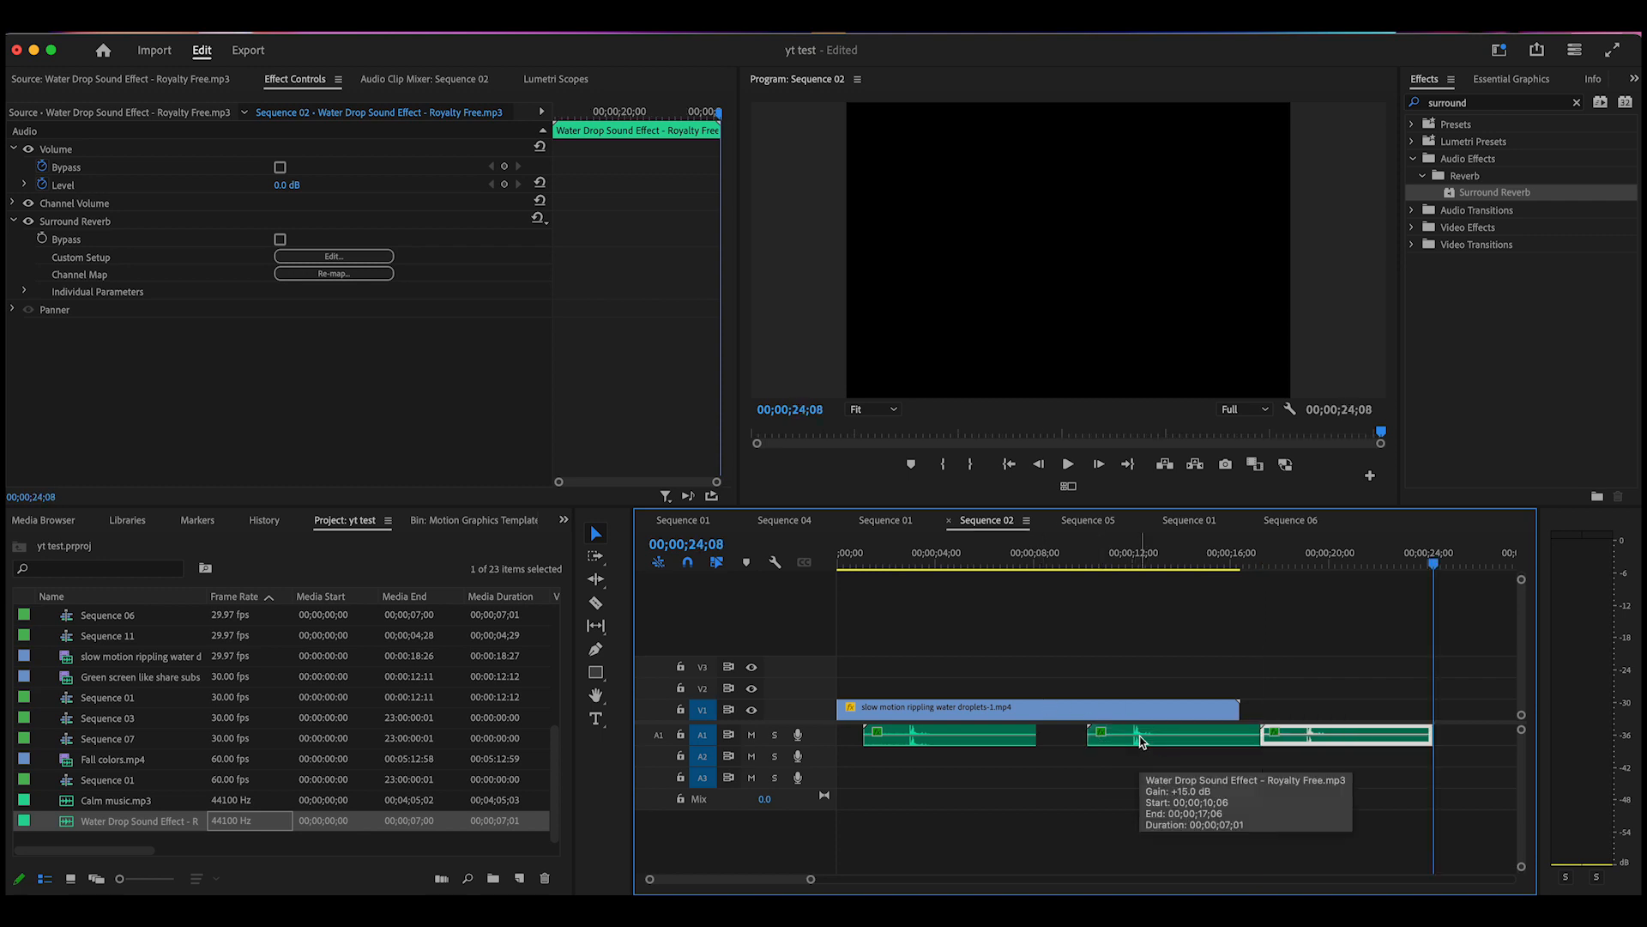
left_click_drag(1434, 564, 1025, 687)
left_click_drag(1153, 736, 1037, 761)
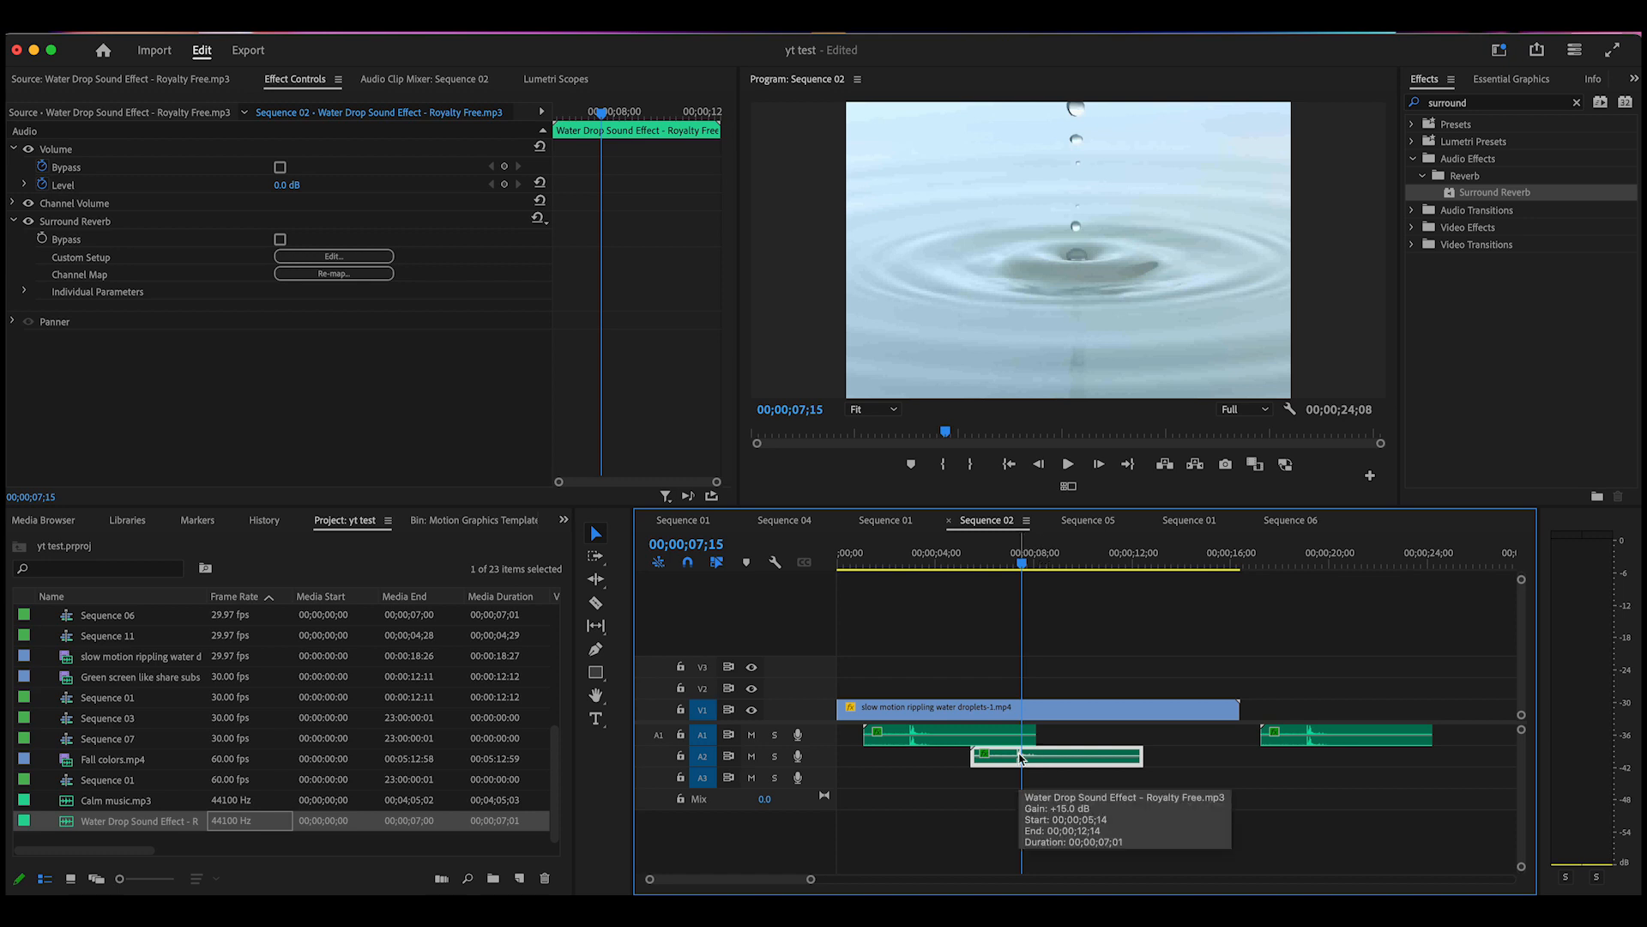
Nudge the A2 drop slightly later, then duplicate it onto A3 starting around eight seconds
left_click_drag(1019, 756, 1021, 757)
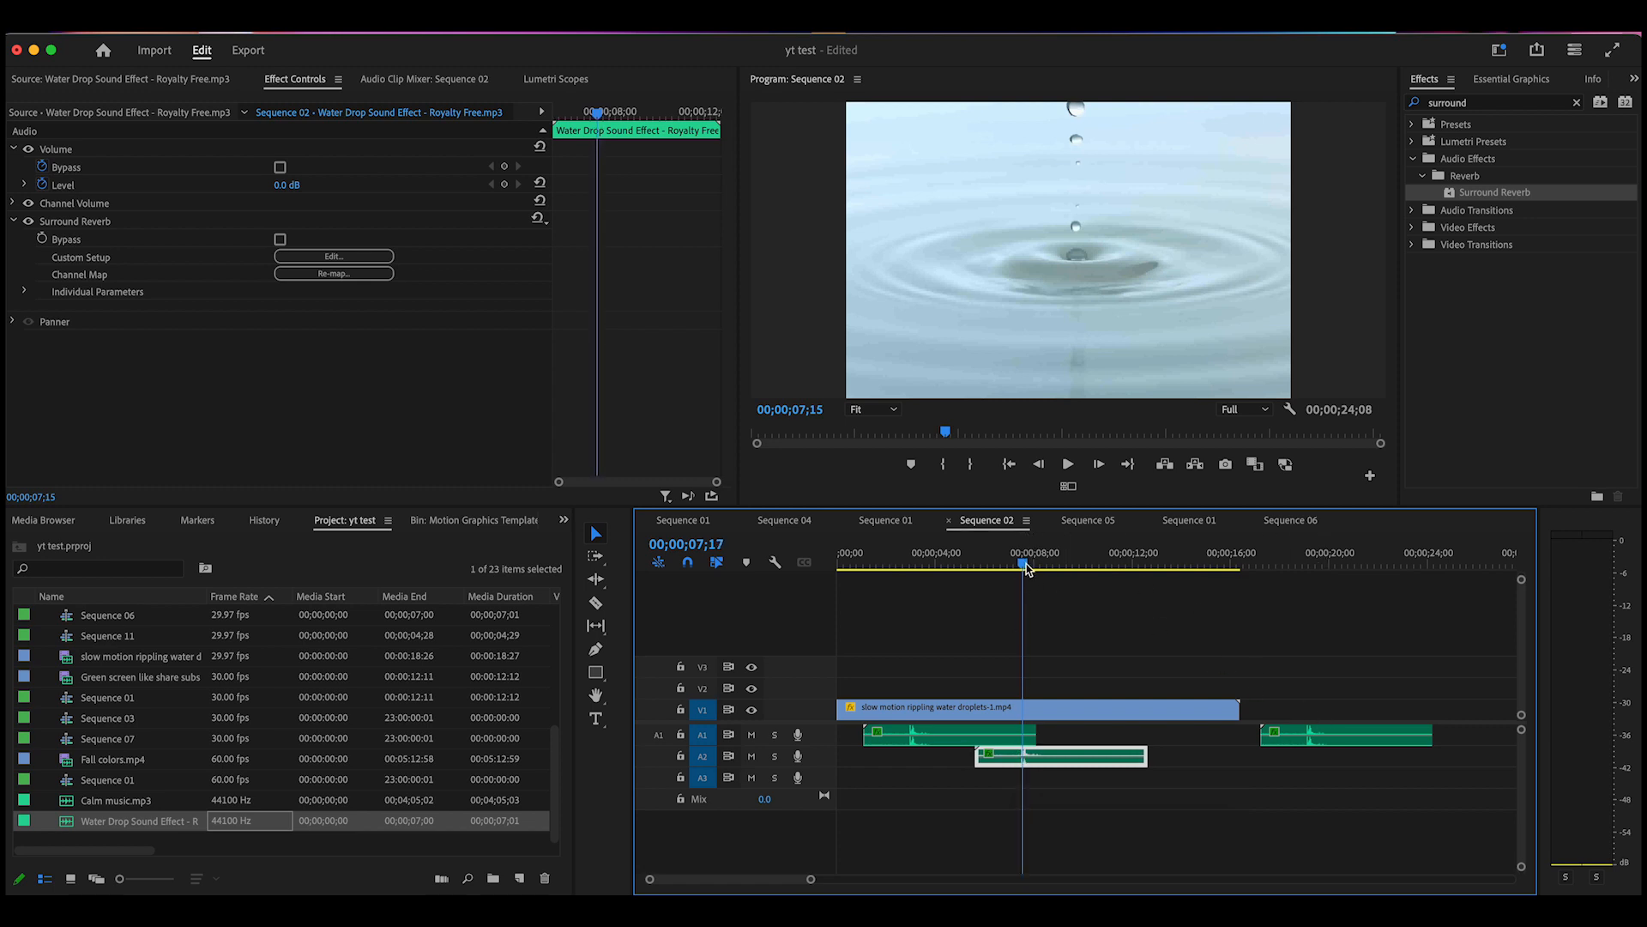
key("space")
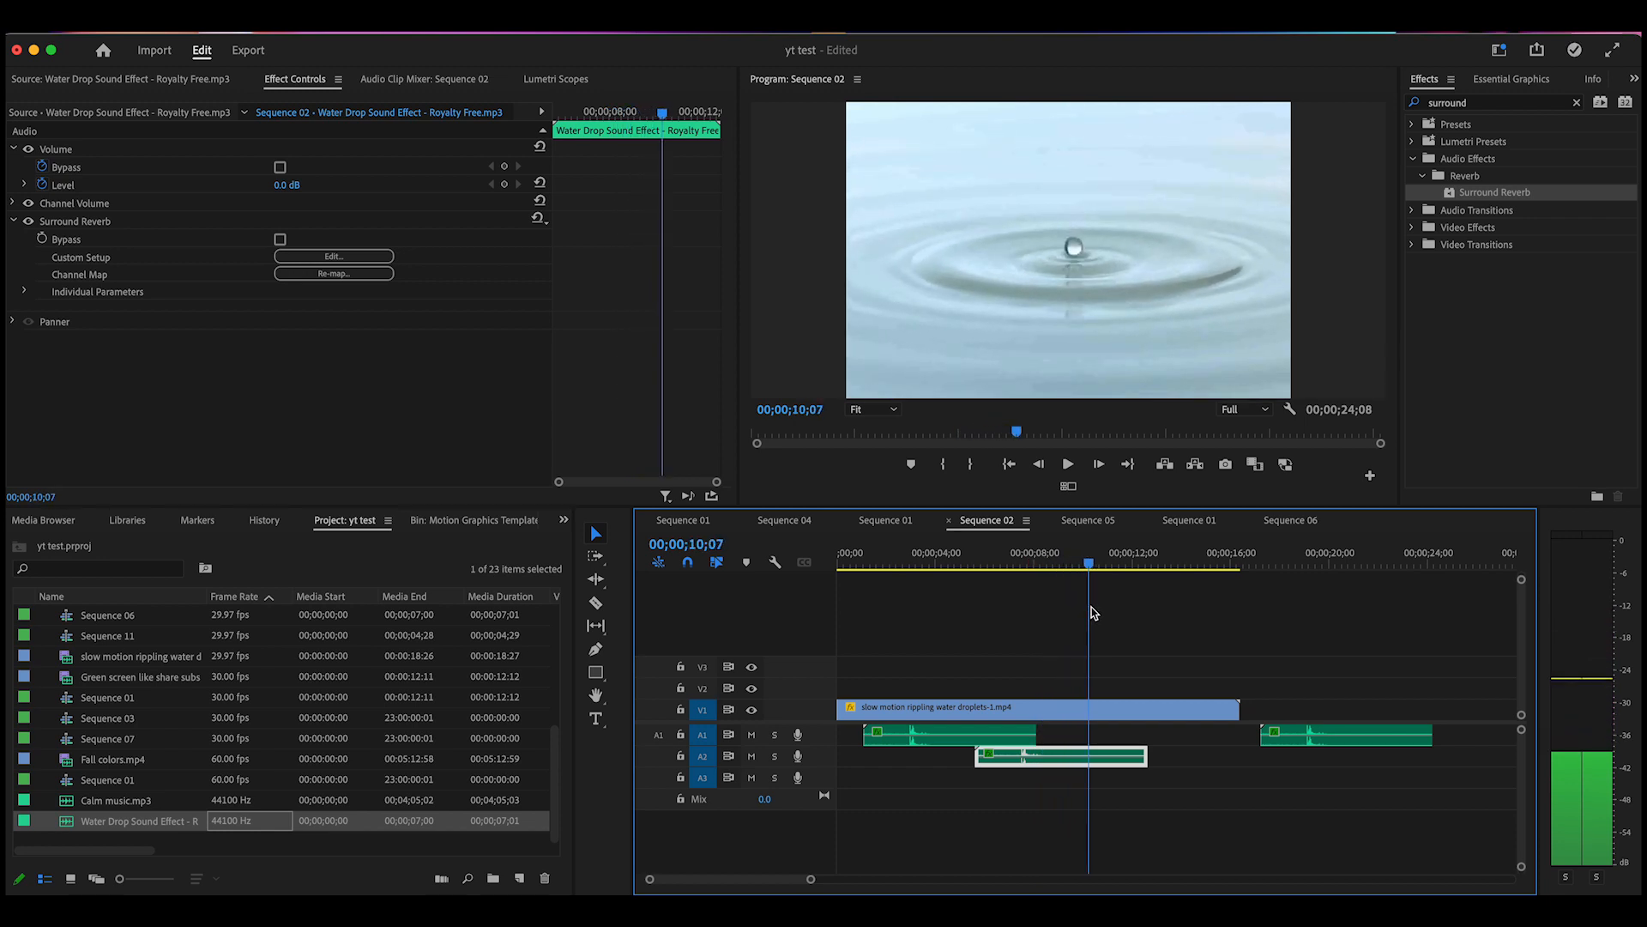
left_click_drag(1366, 740, 1154, 789)
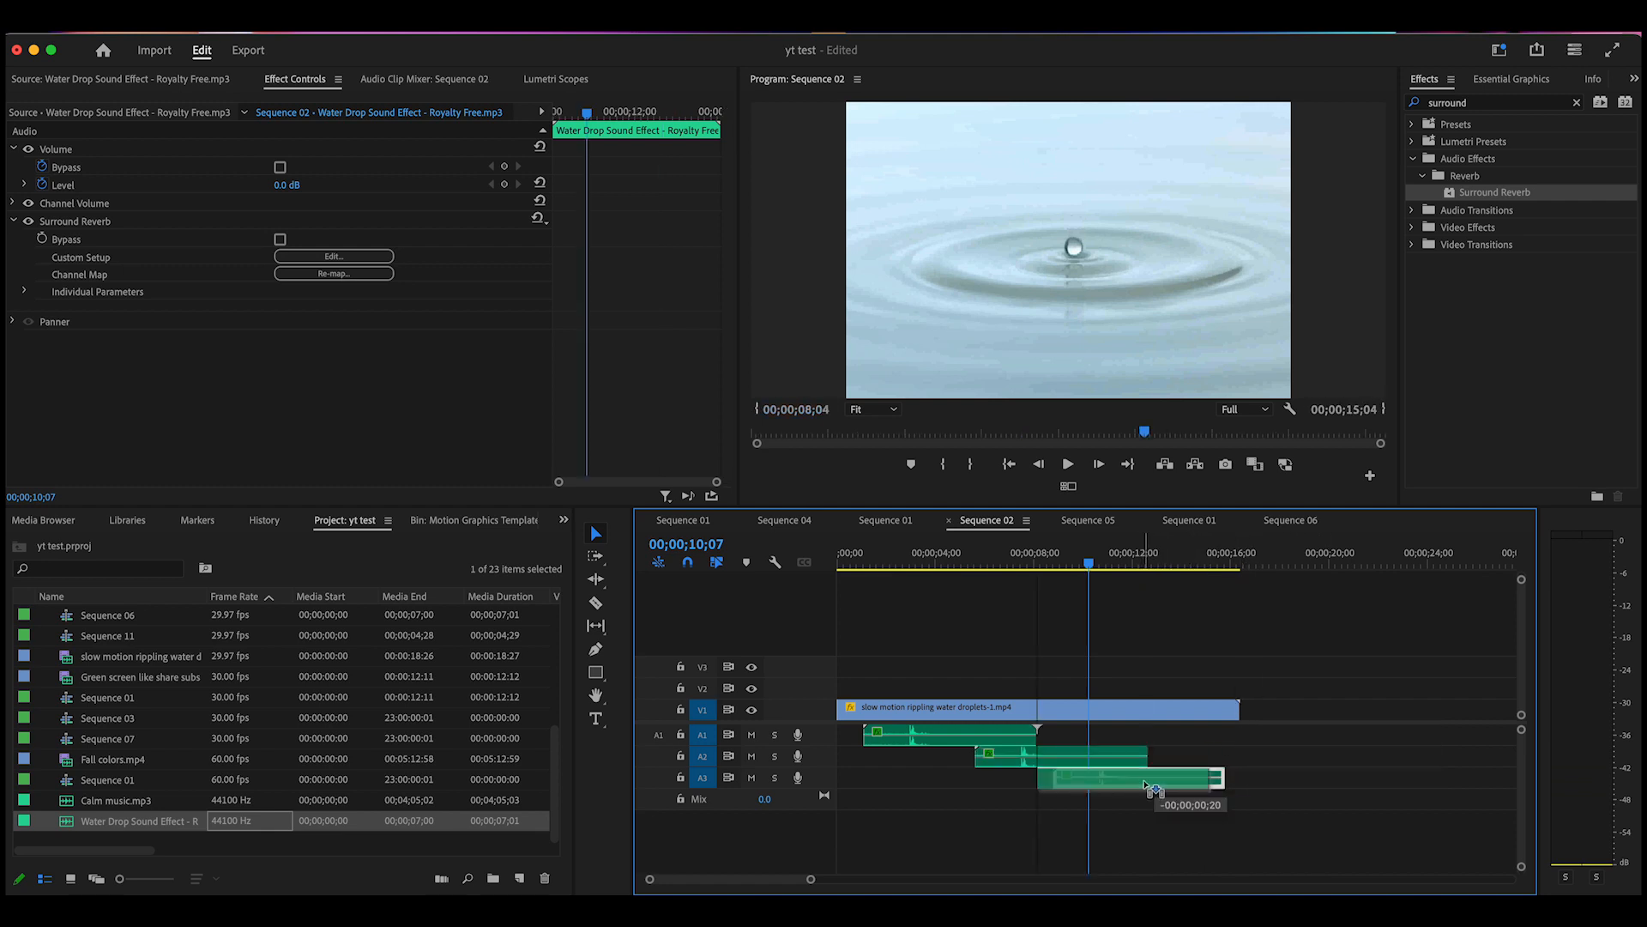
left_click_drag(1129, 785, 1115, 785)
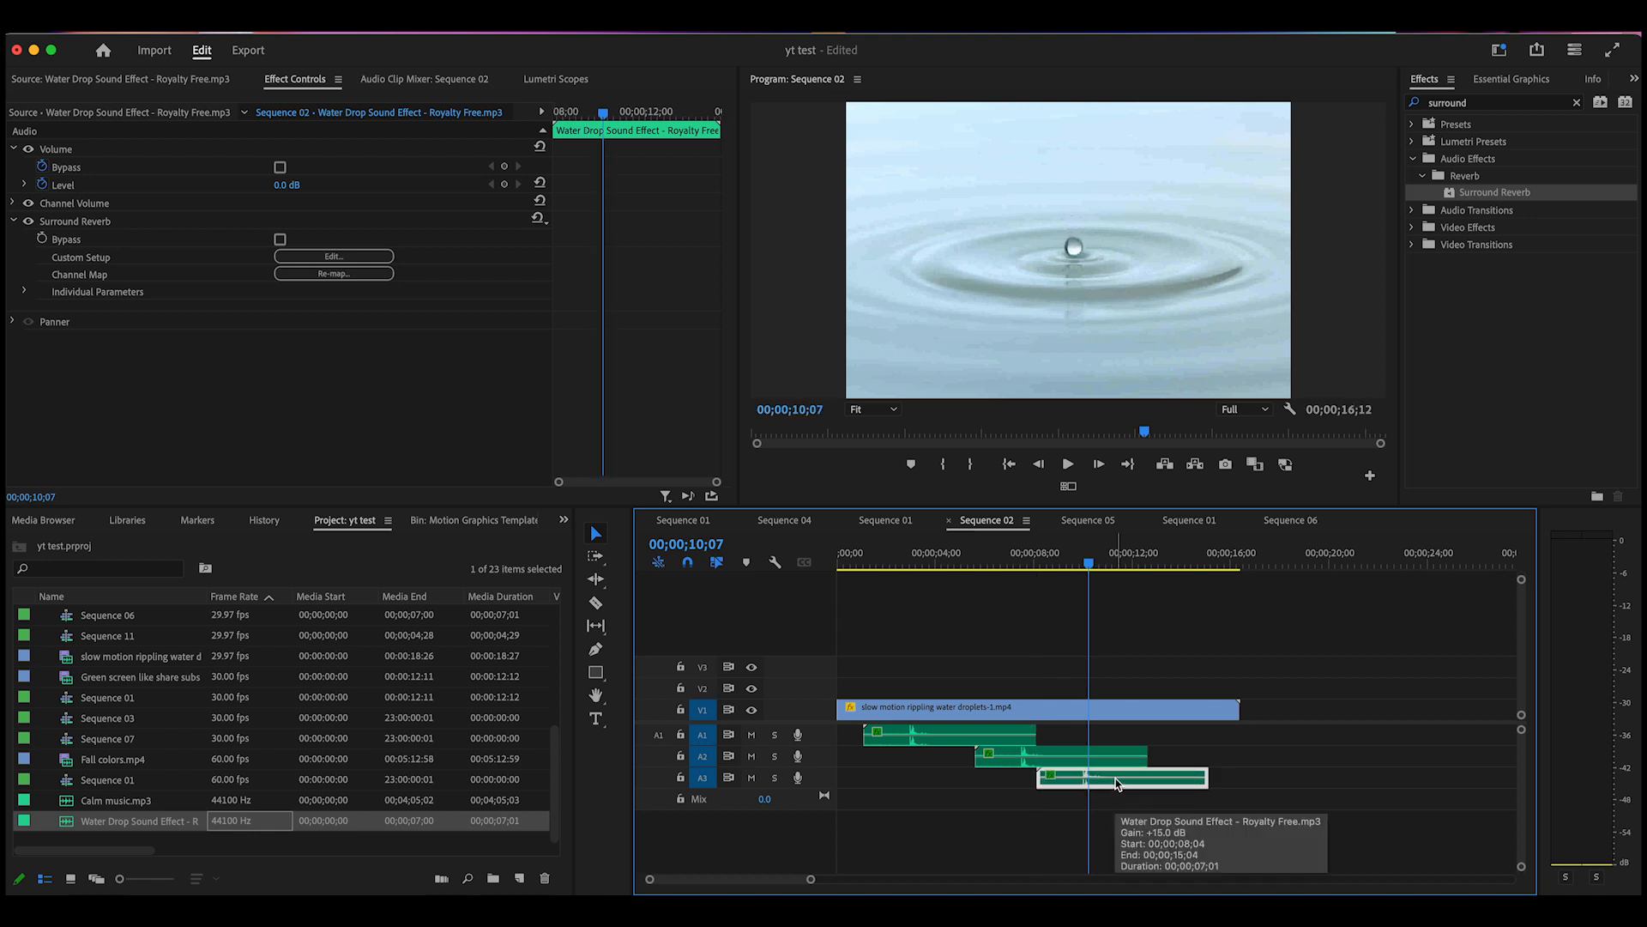
key("alt+Right")
key("alt+Right")
key("alt+Right")
key("alt+Right")
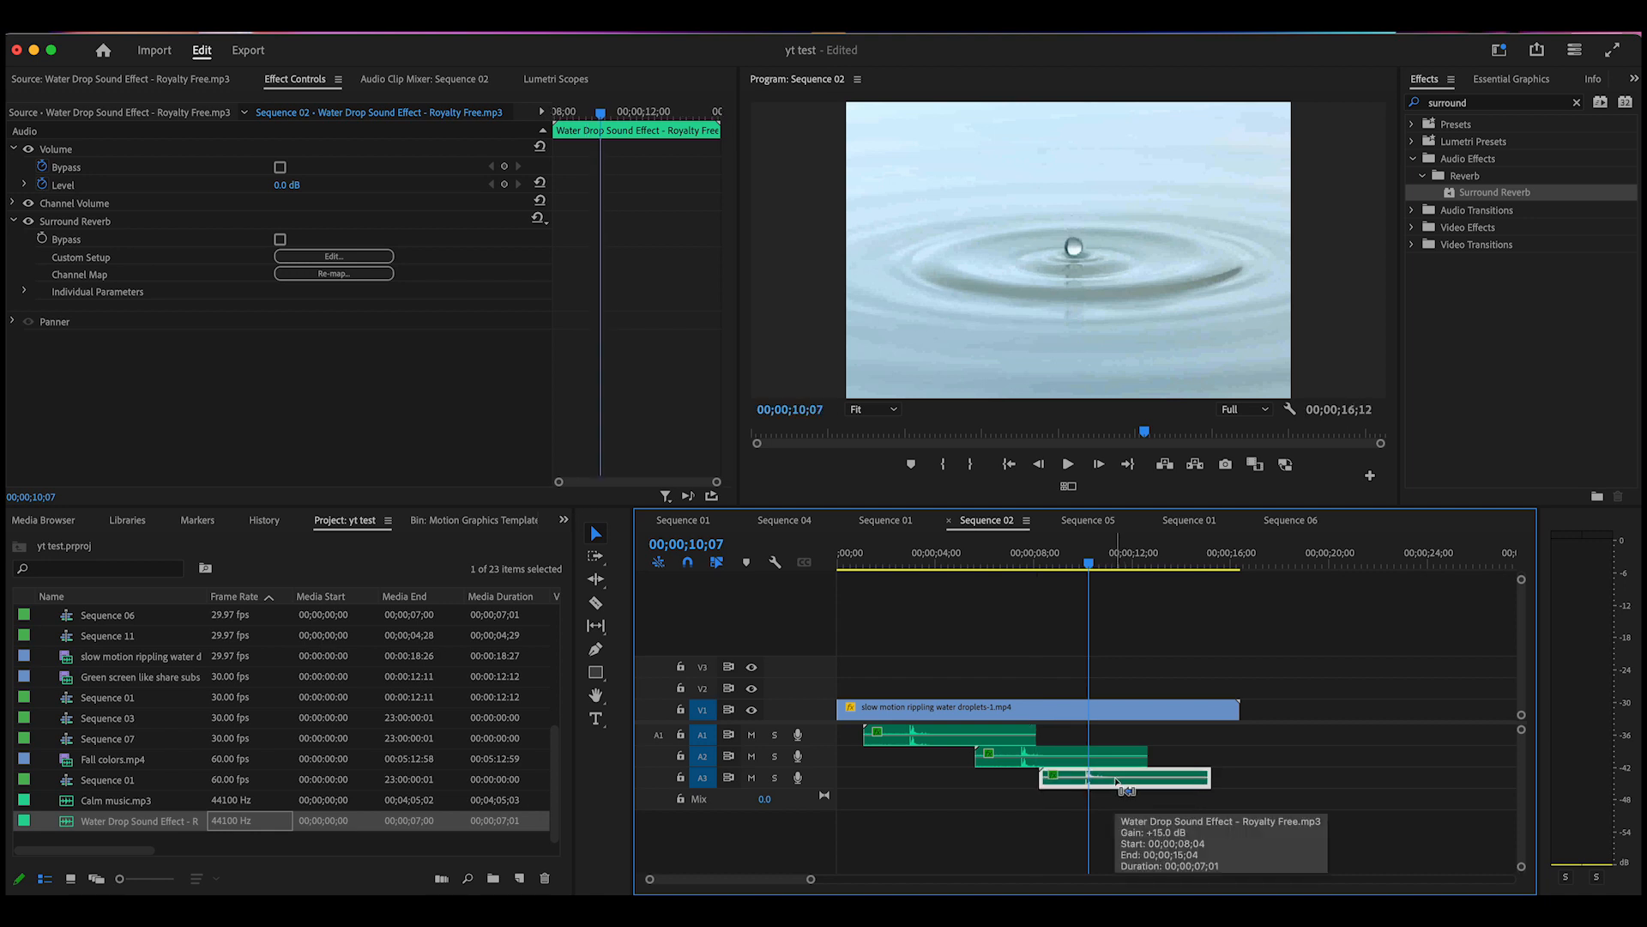
key("alt+Right")
key("alt+Right")
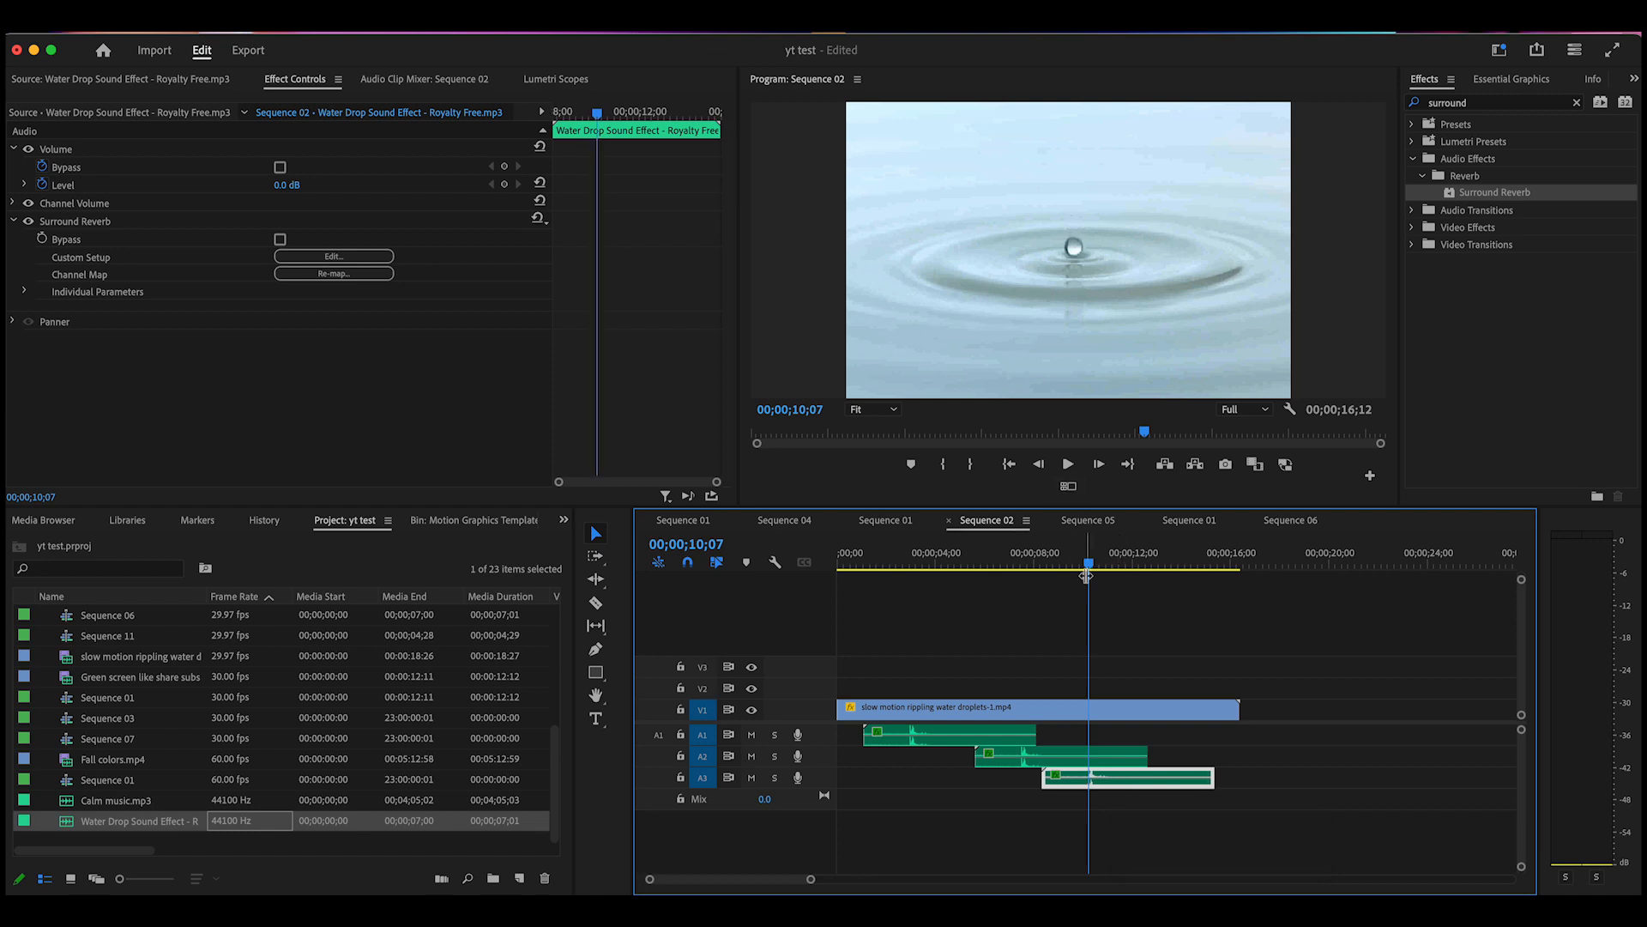
left_click_drag(1090, 565, 874, 565)
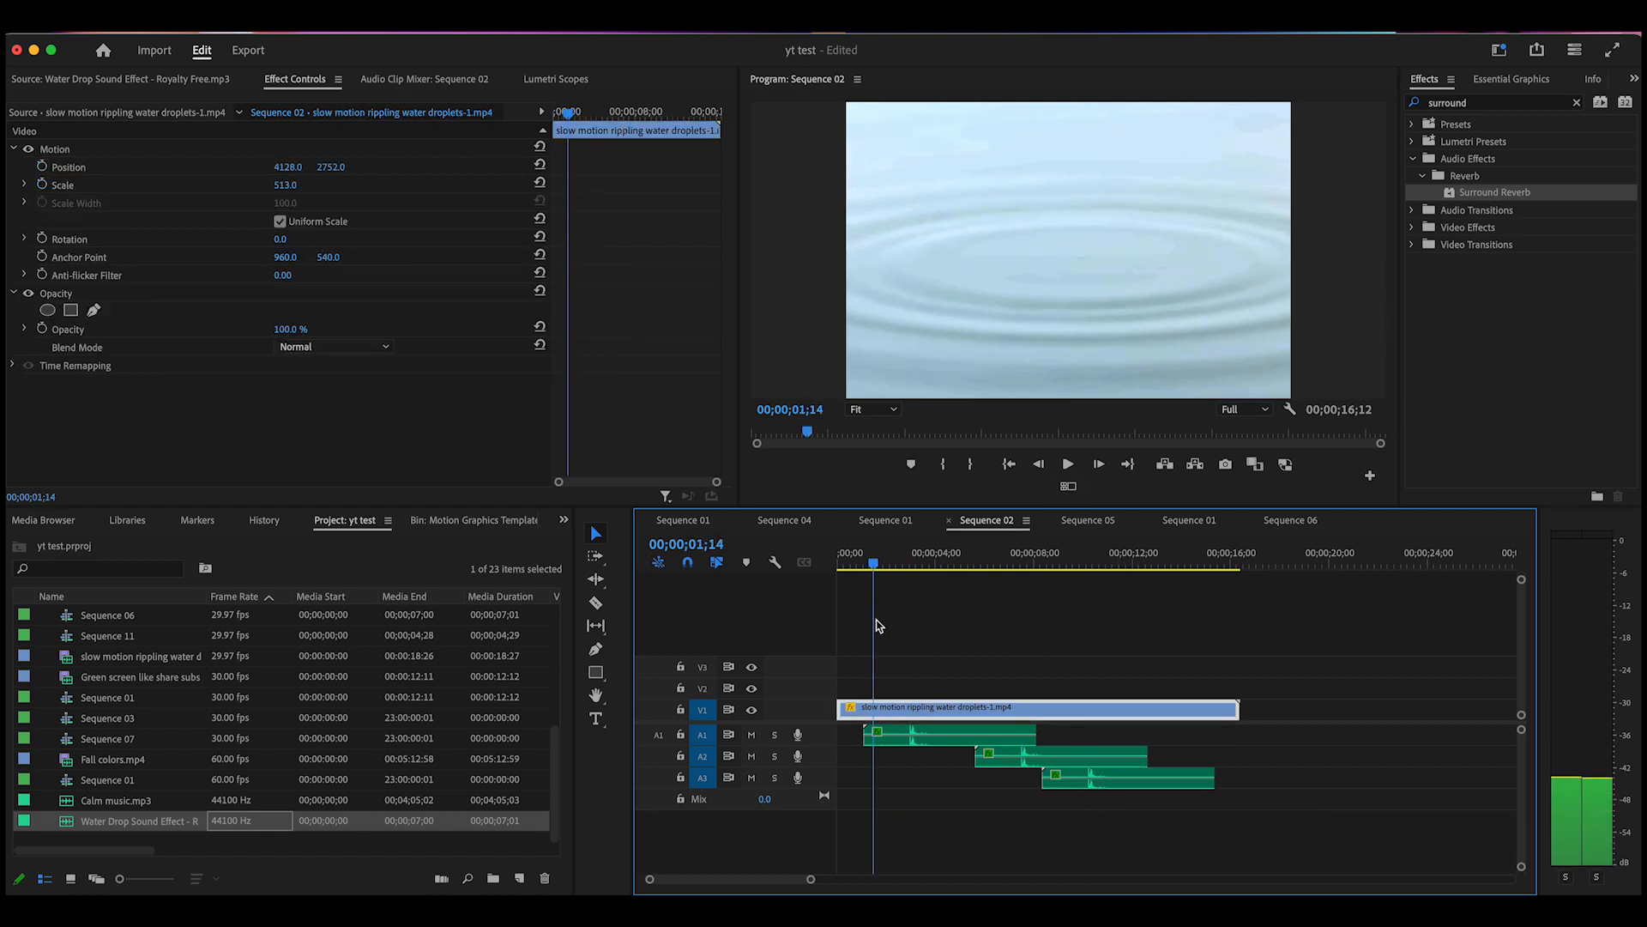
left_click(1069, 467)
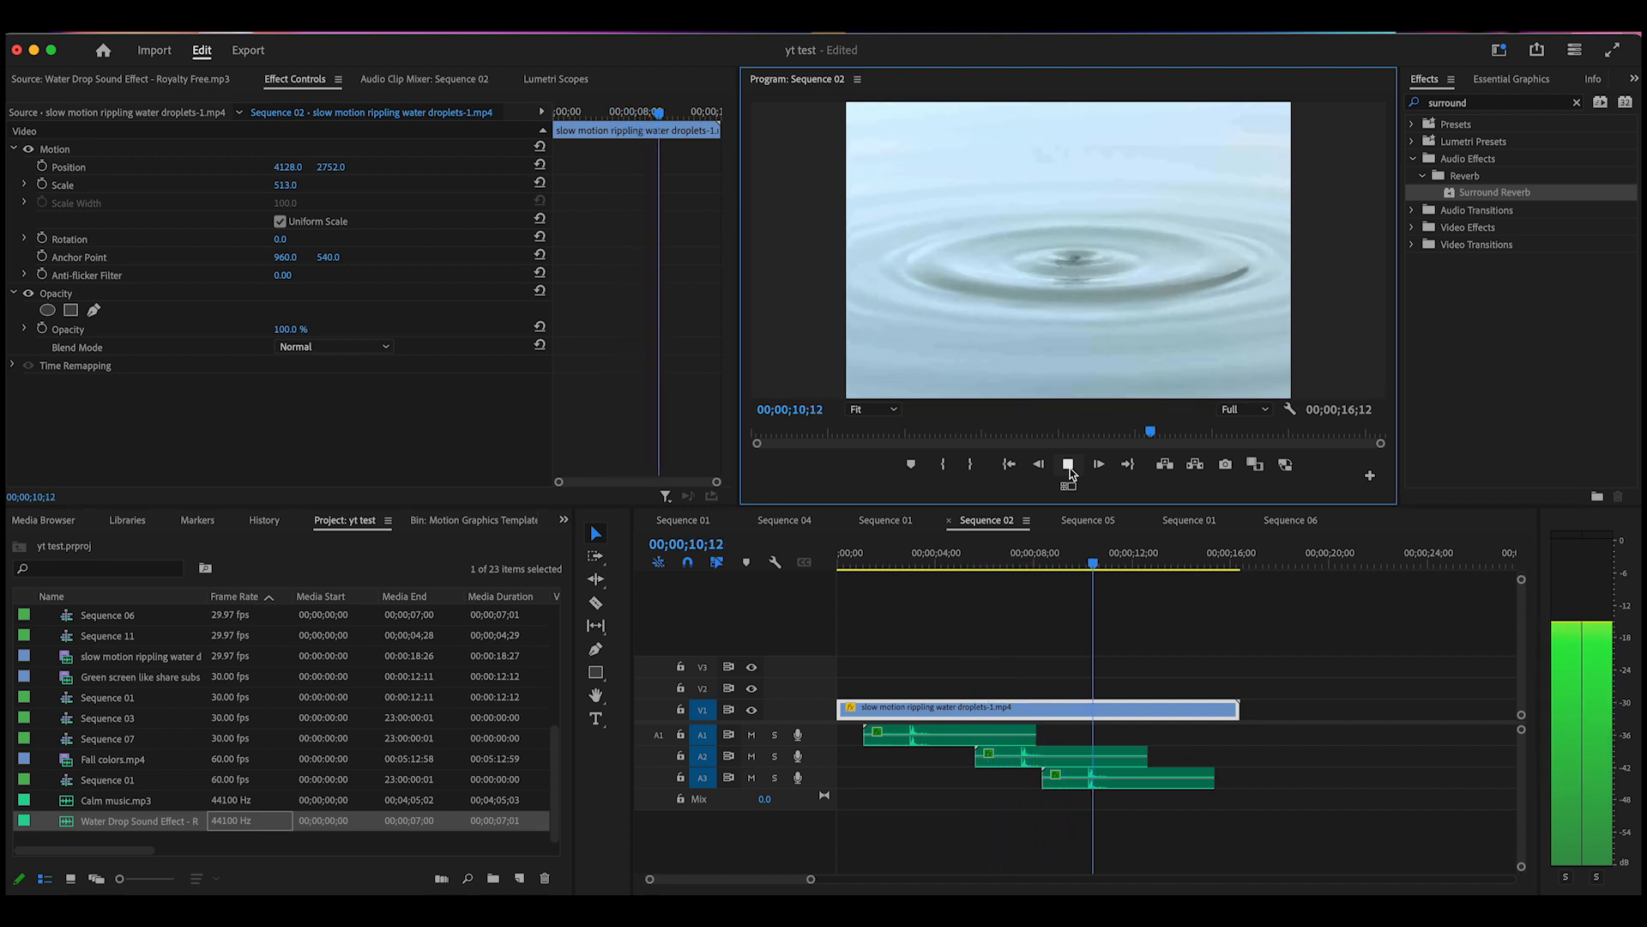
left_click(1068, 464)
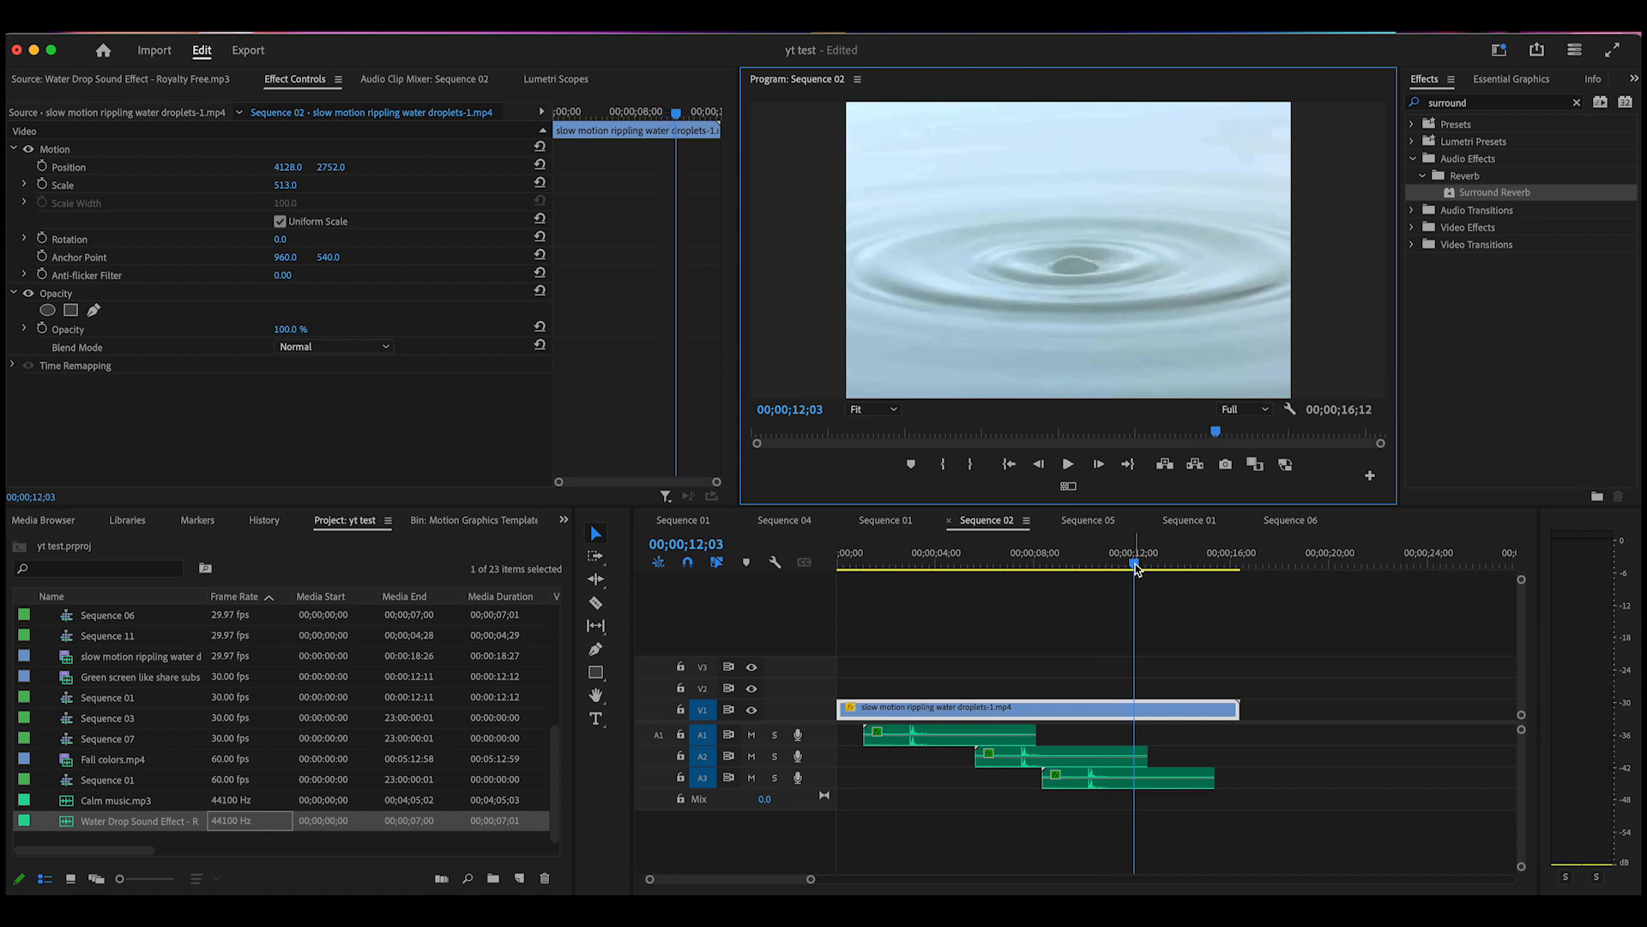
left_click_drag(1136, 568, 1016, 709)
Lower the A2 water-drop copy's audio gain by 10 dB
left_click(1034, 759)
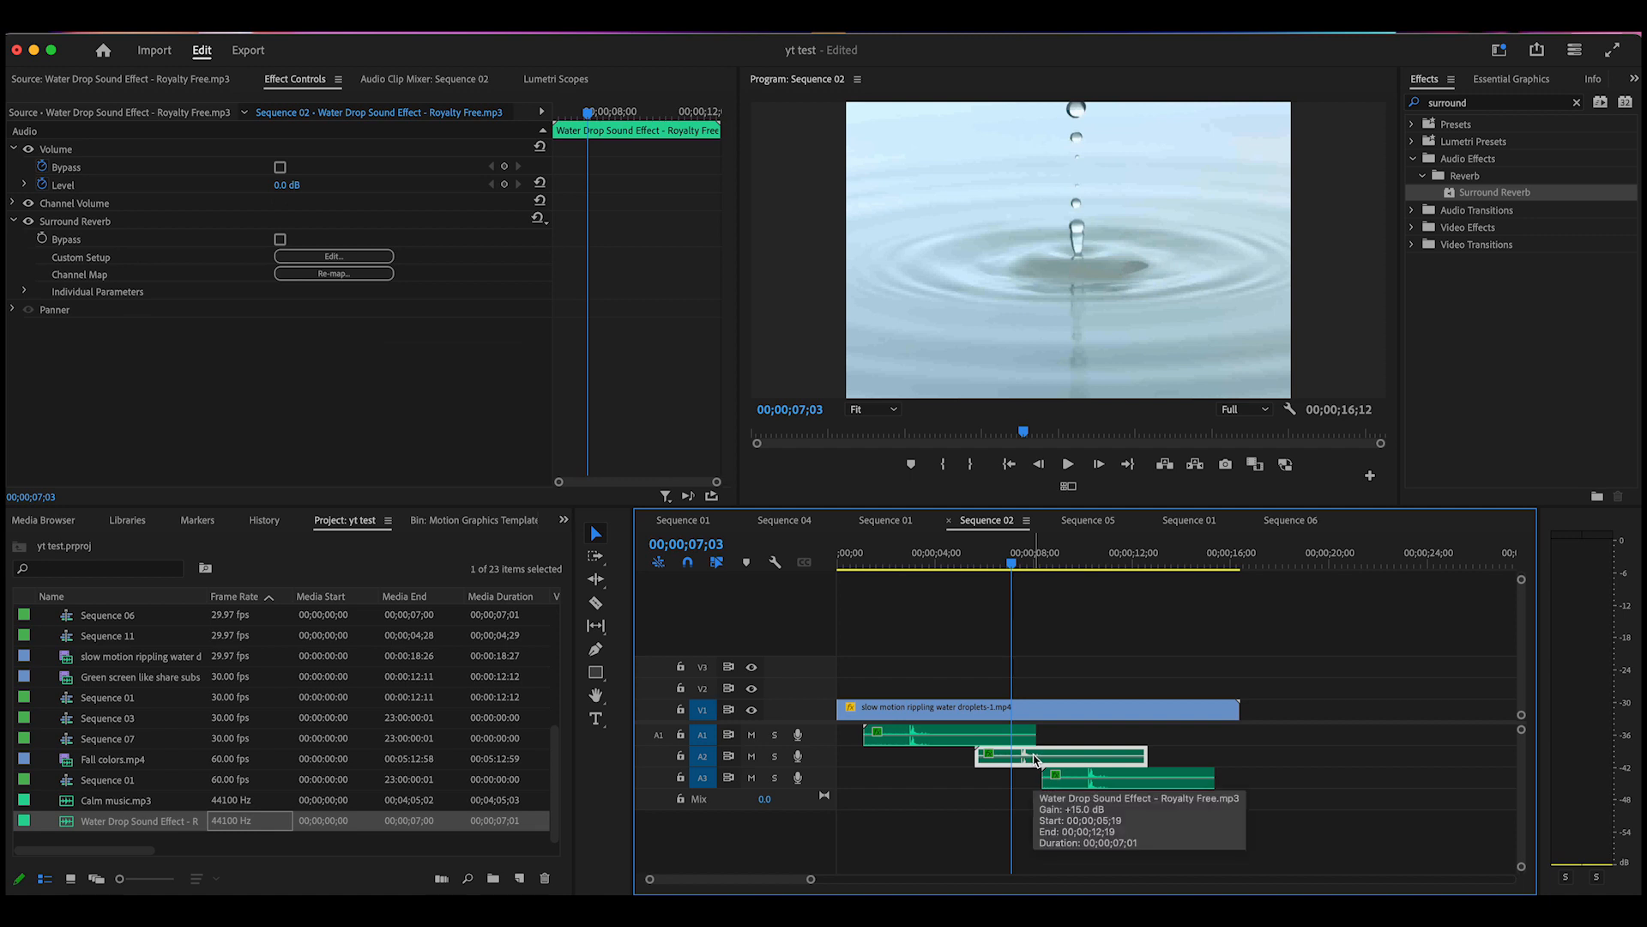
right_click(1034, 758)
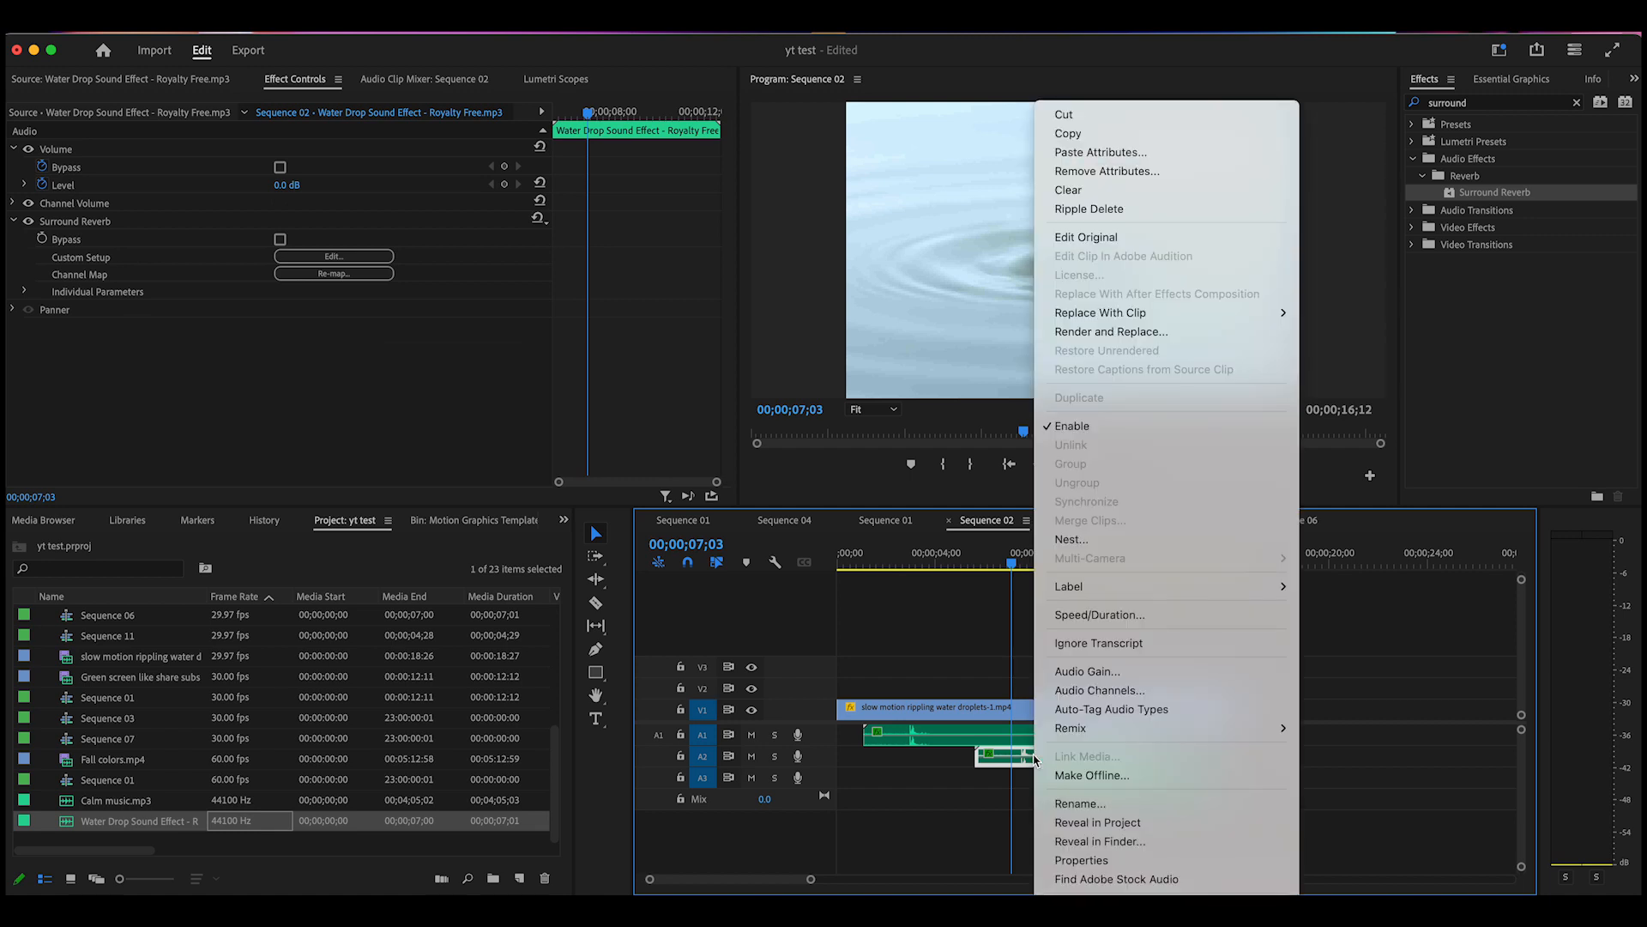
left_click(1089, 671)
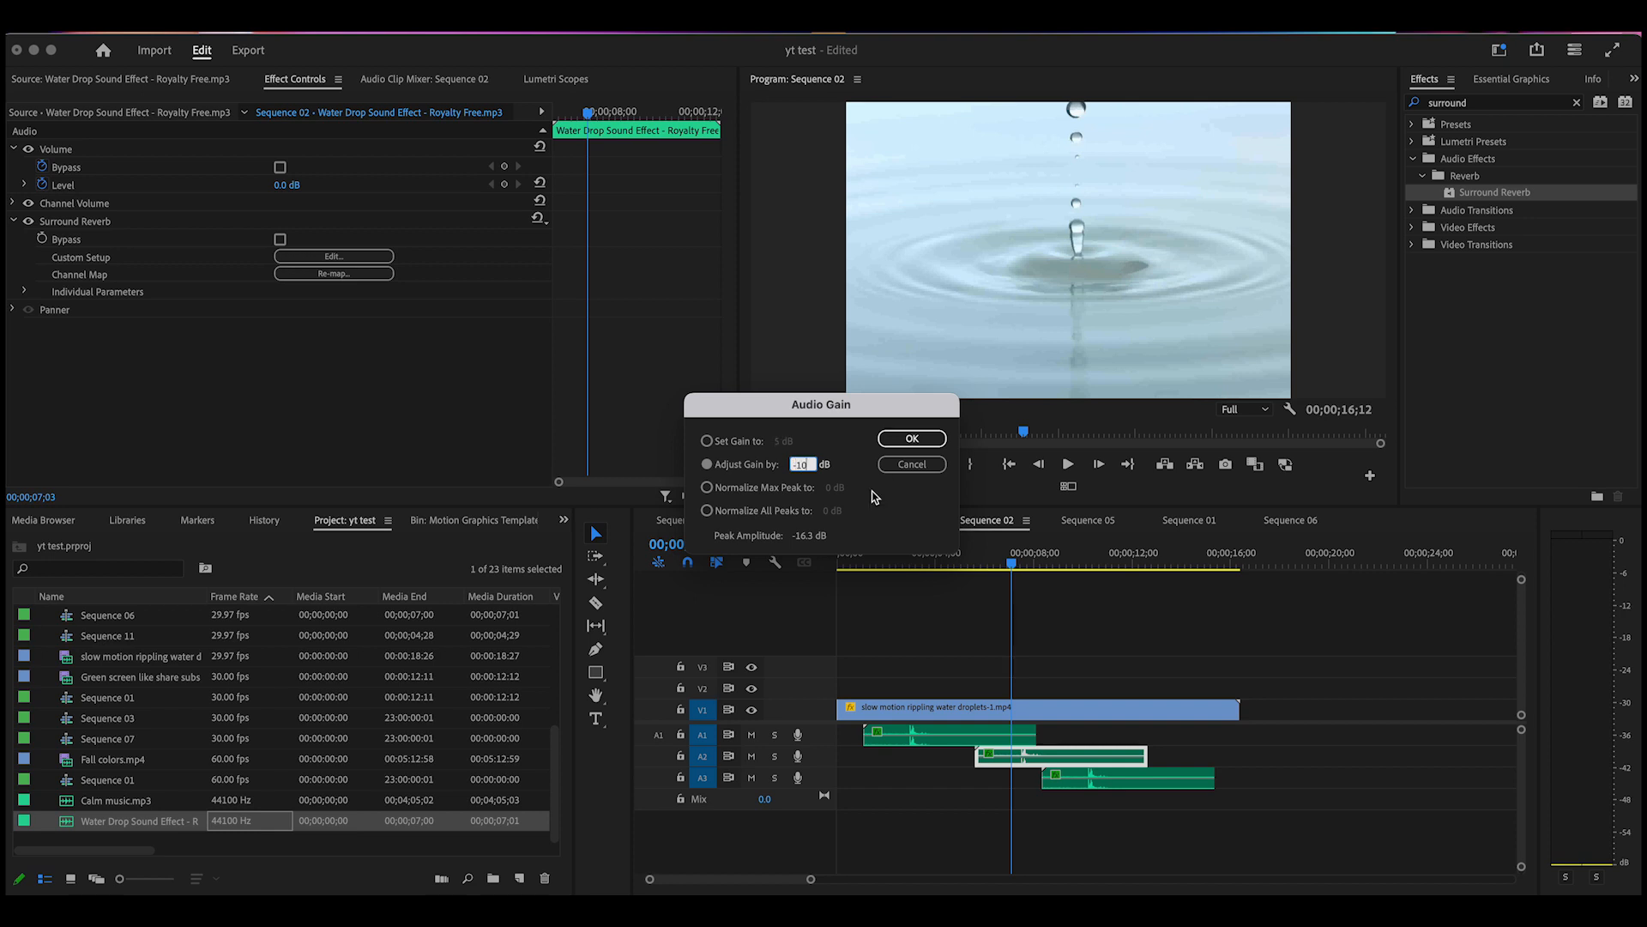
left_click(928, 440)
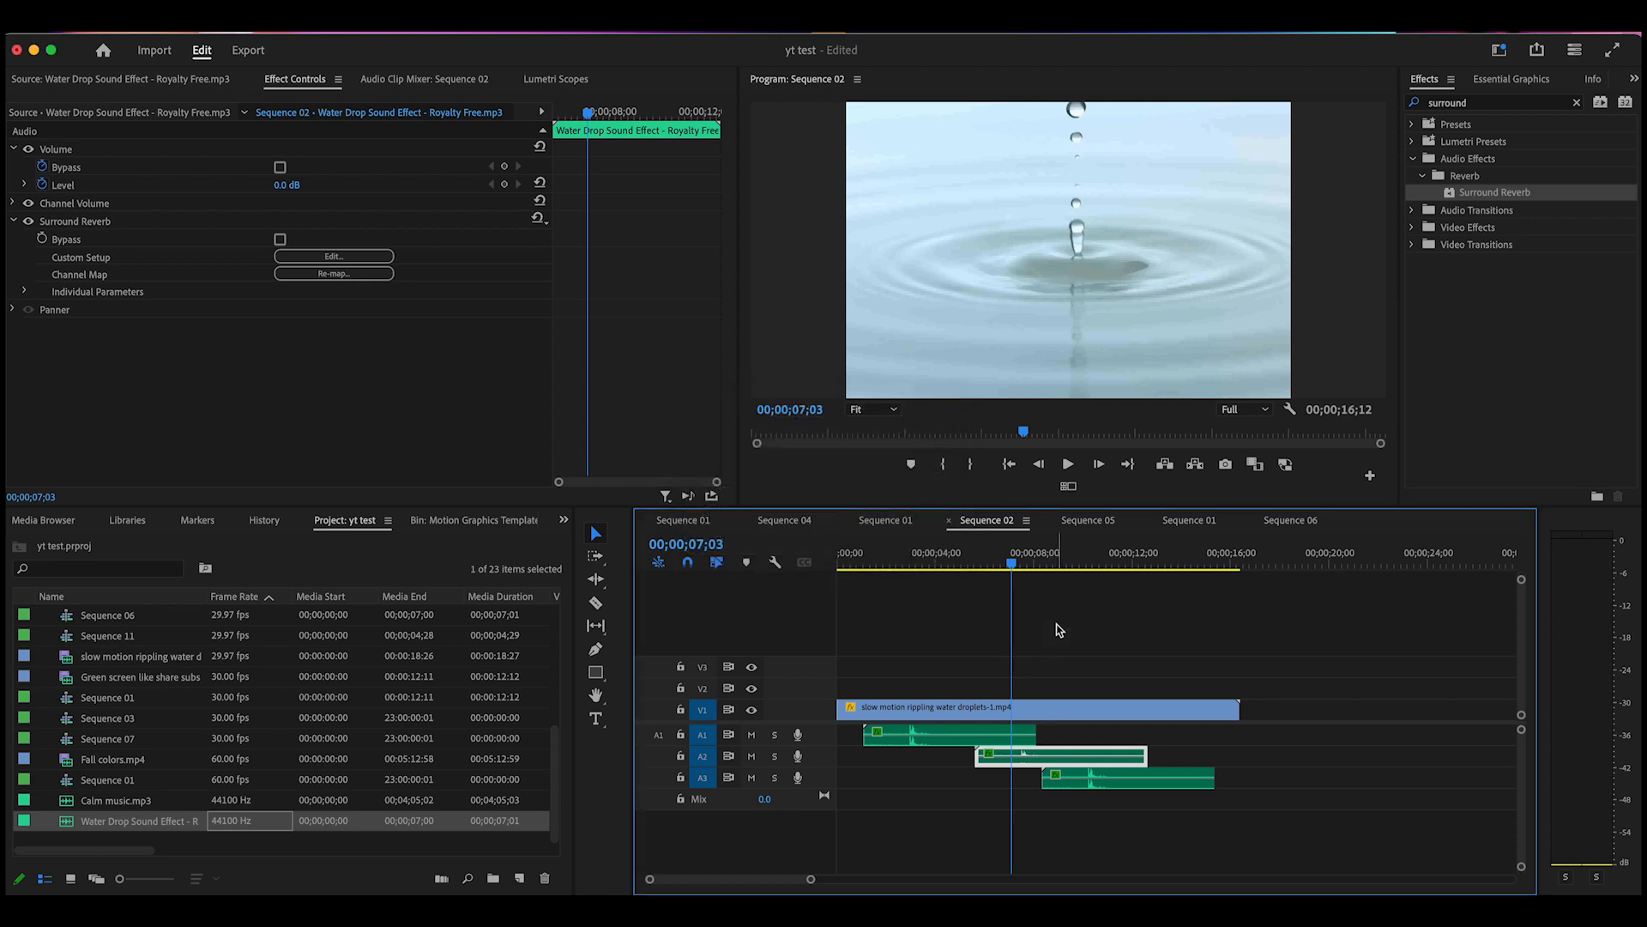
Lower the A3 water-drop copy's audio gain by 10 dB as well
left_click_drag(1015, 571, 1087, 623)
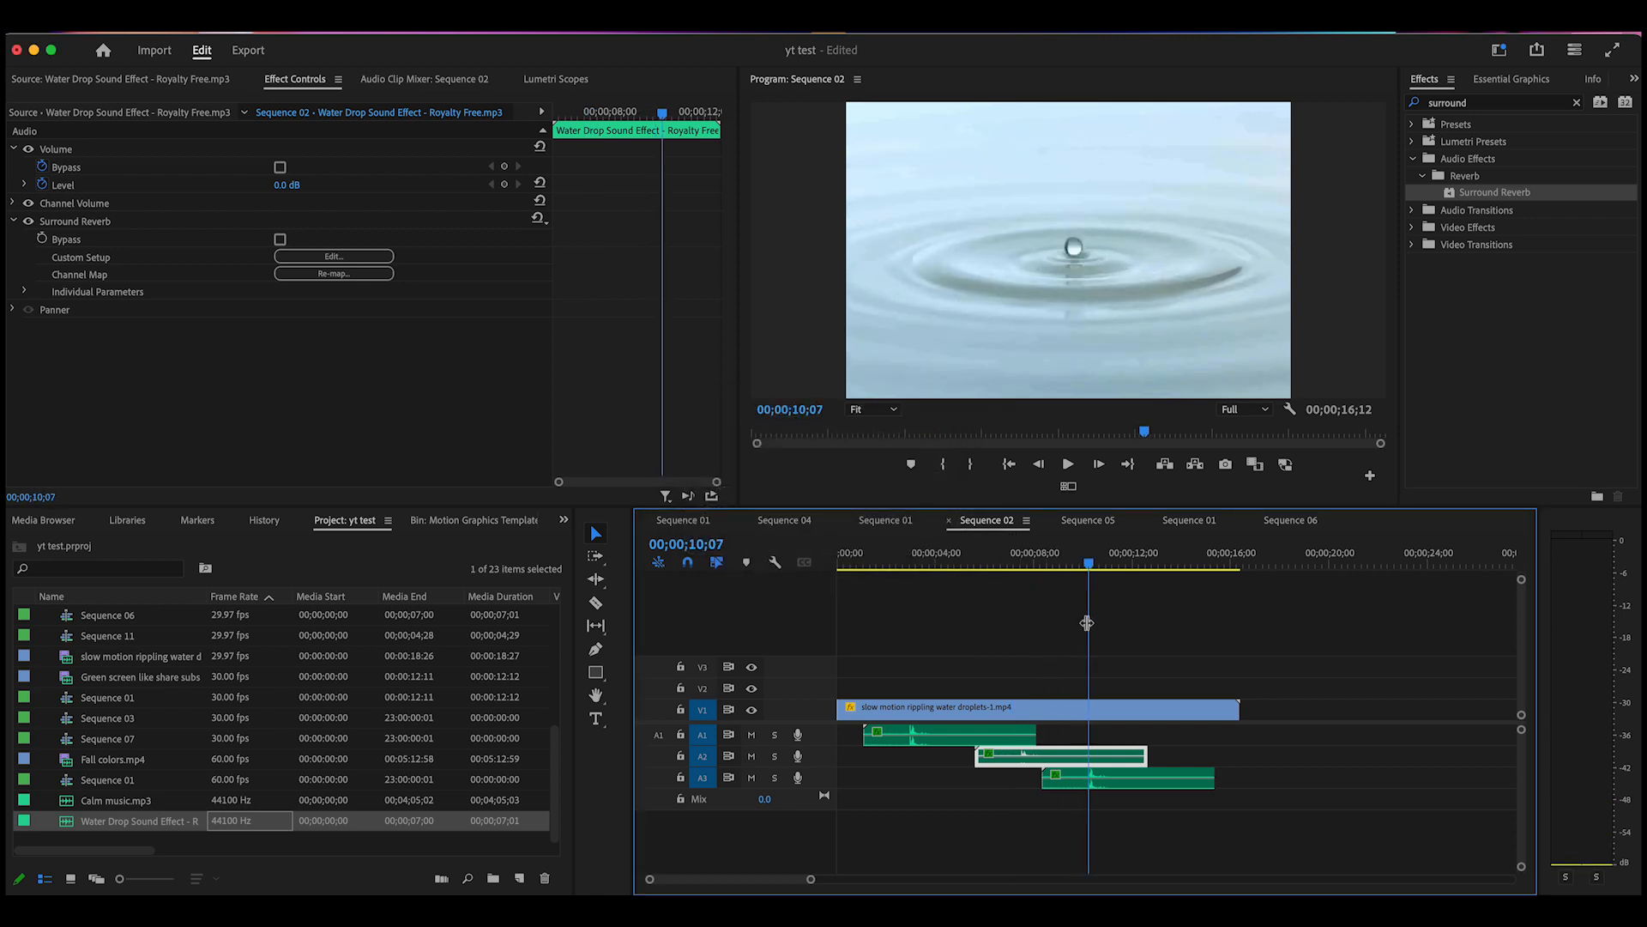
left_click(1102, 784)
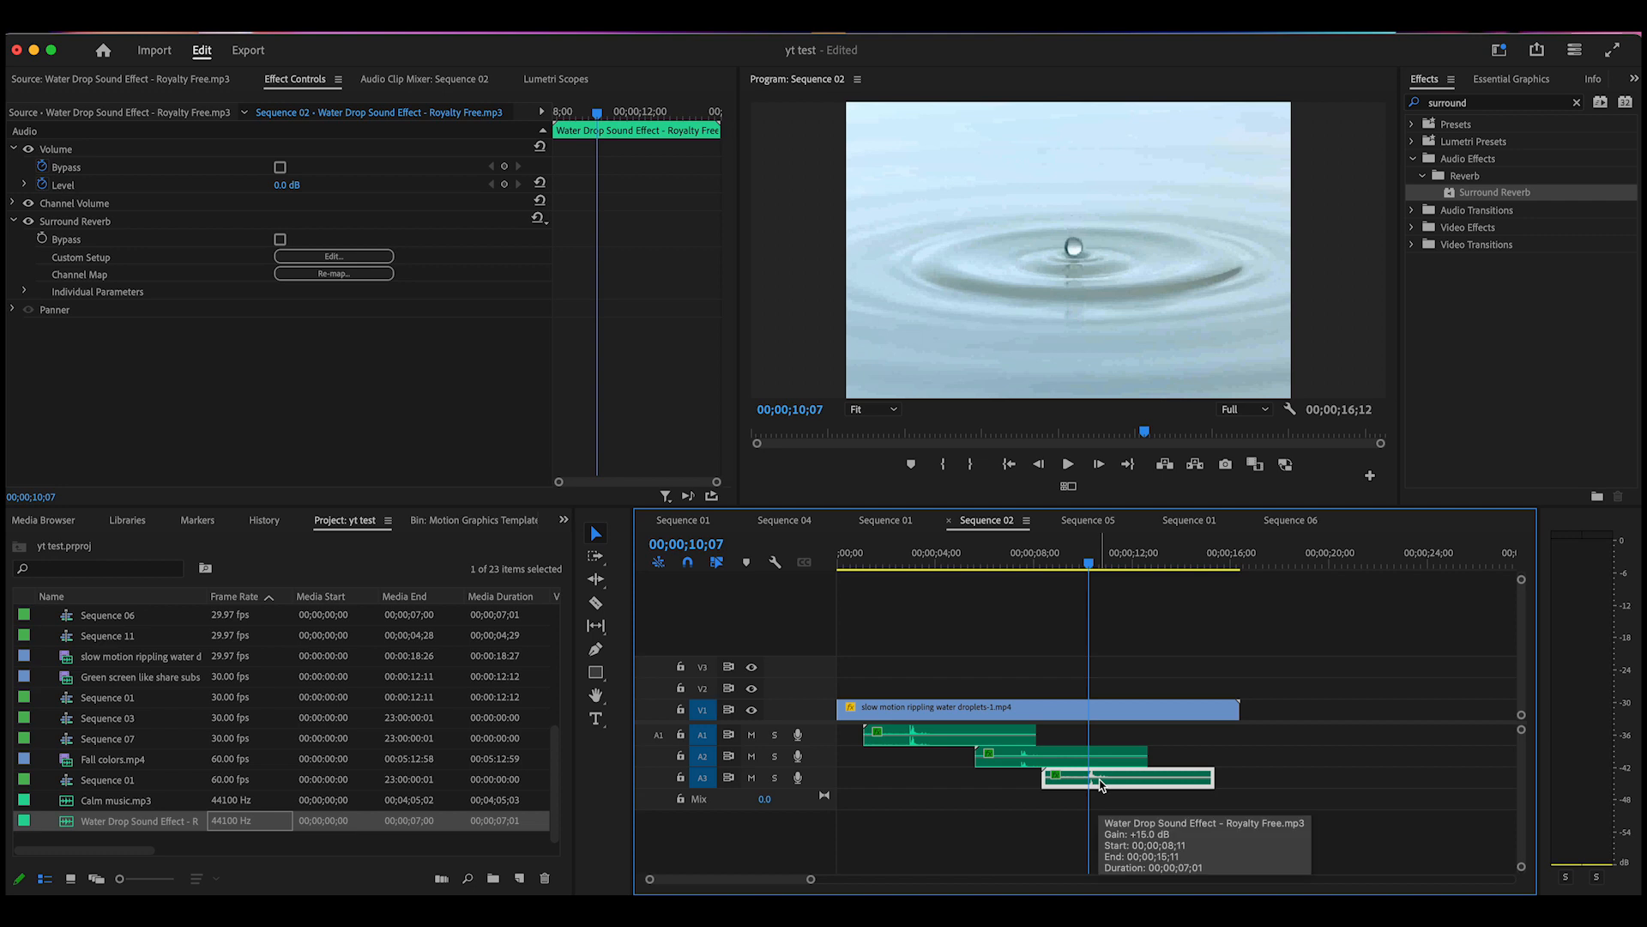
right_click(1102, 784)
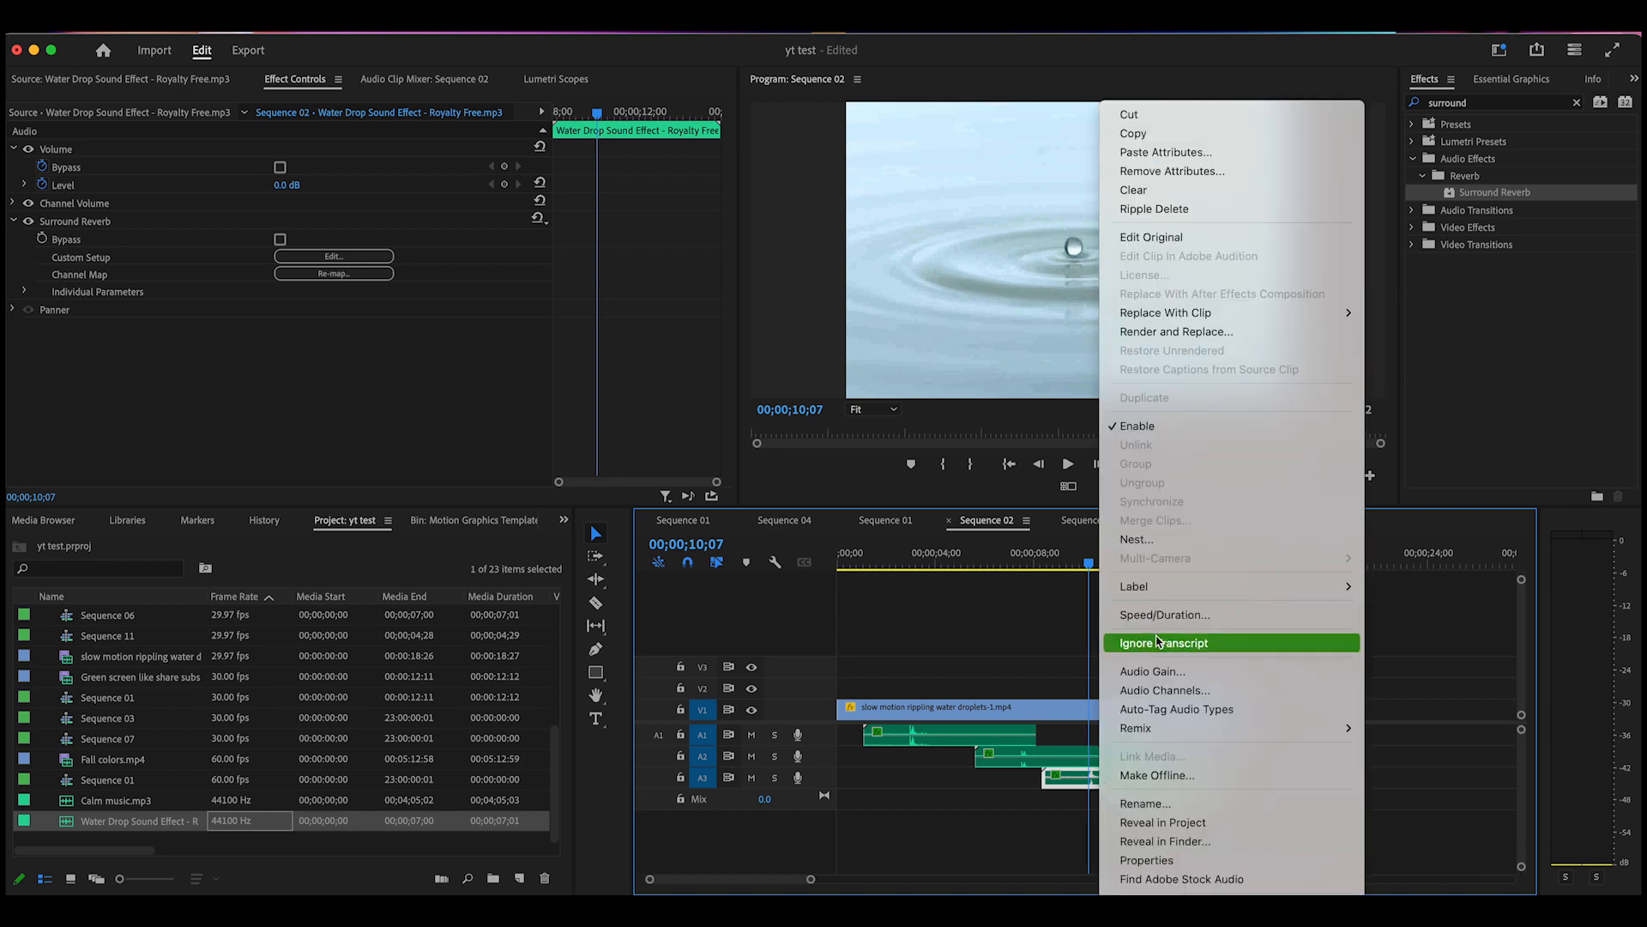
left_click(1159, 671)
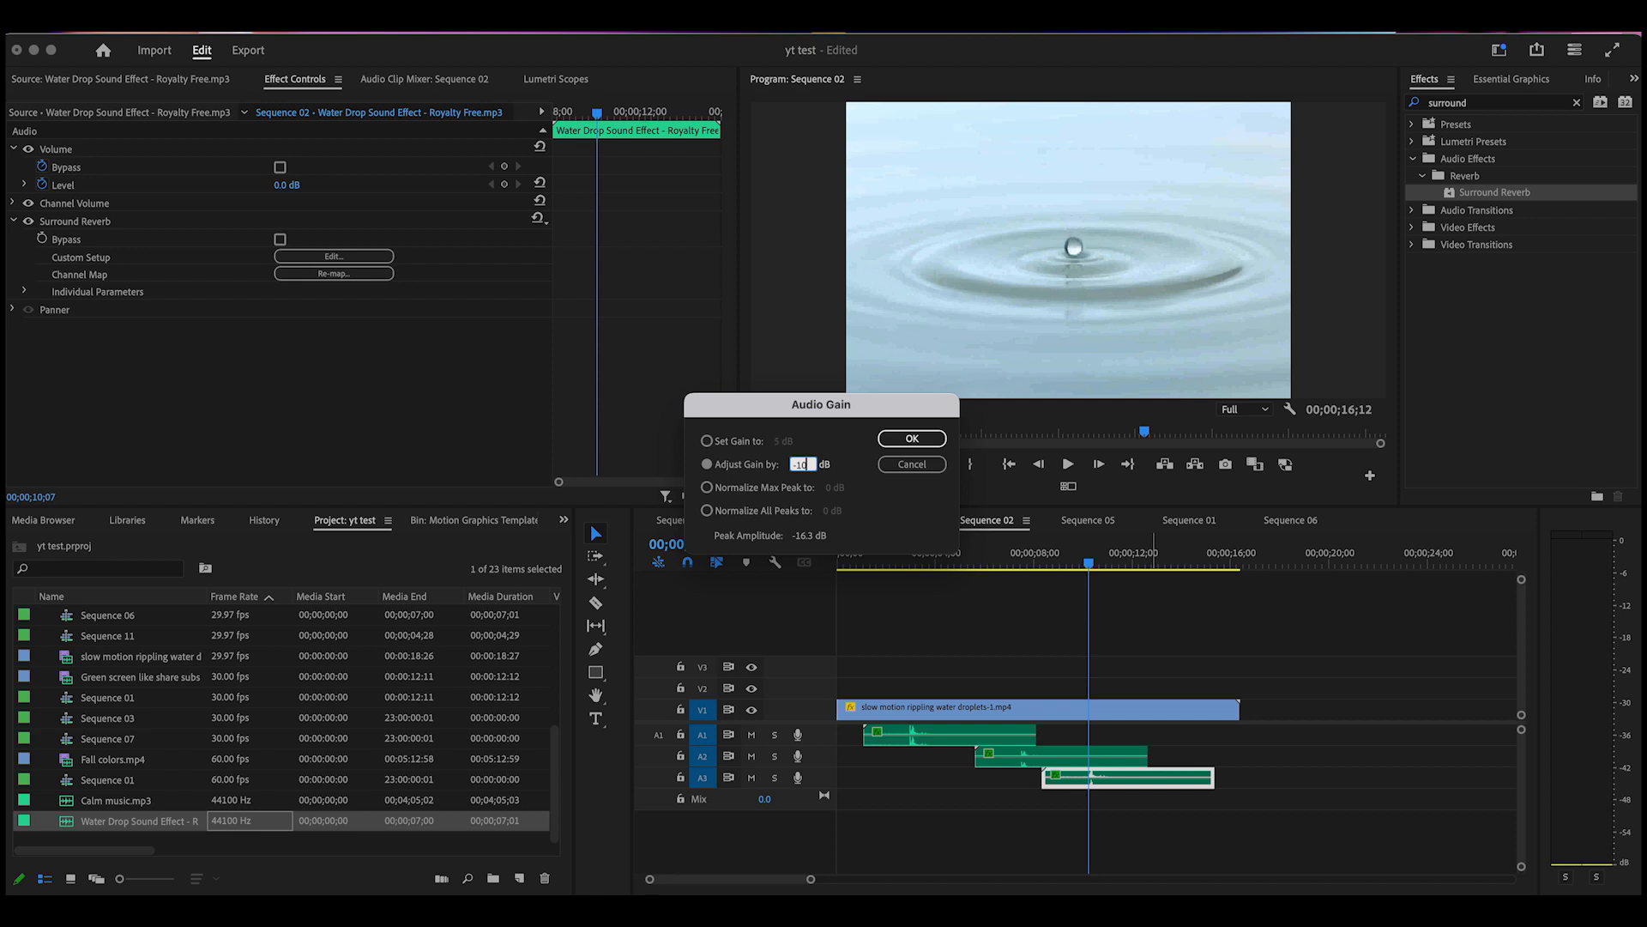
left_click(924, 443)
left_click_drag(1089, 568, 902, 638)
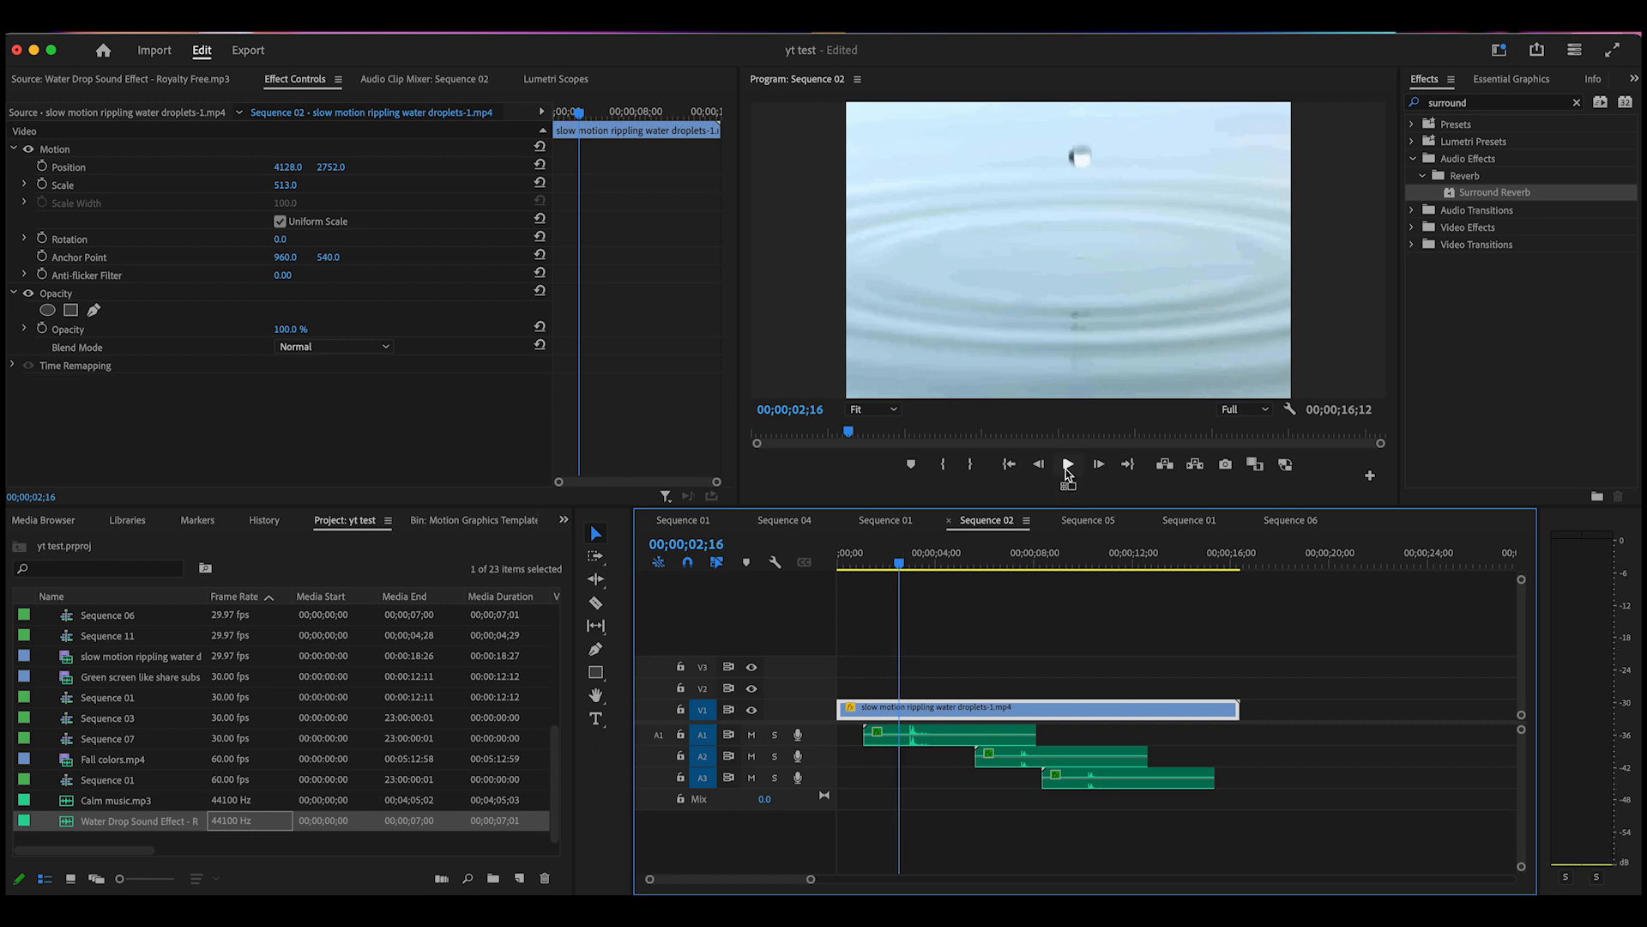
left_click_drag(899, 566, 869, 585)
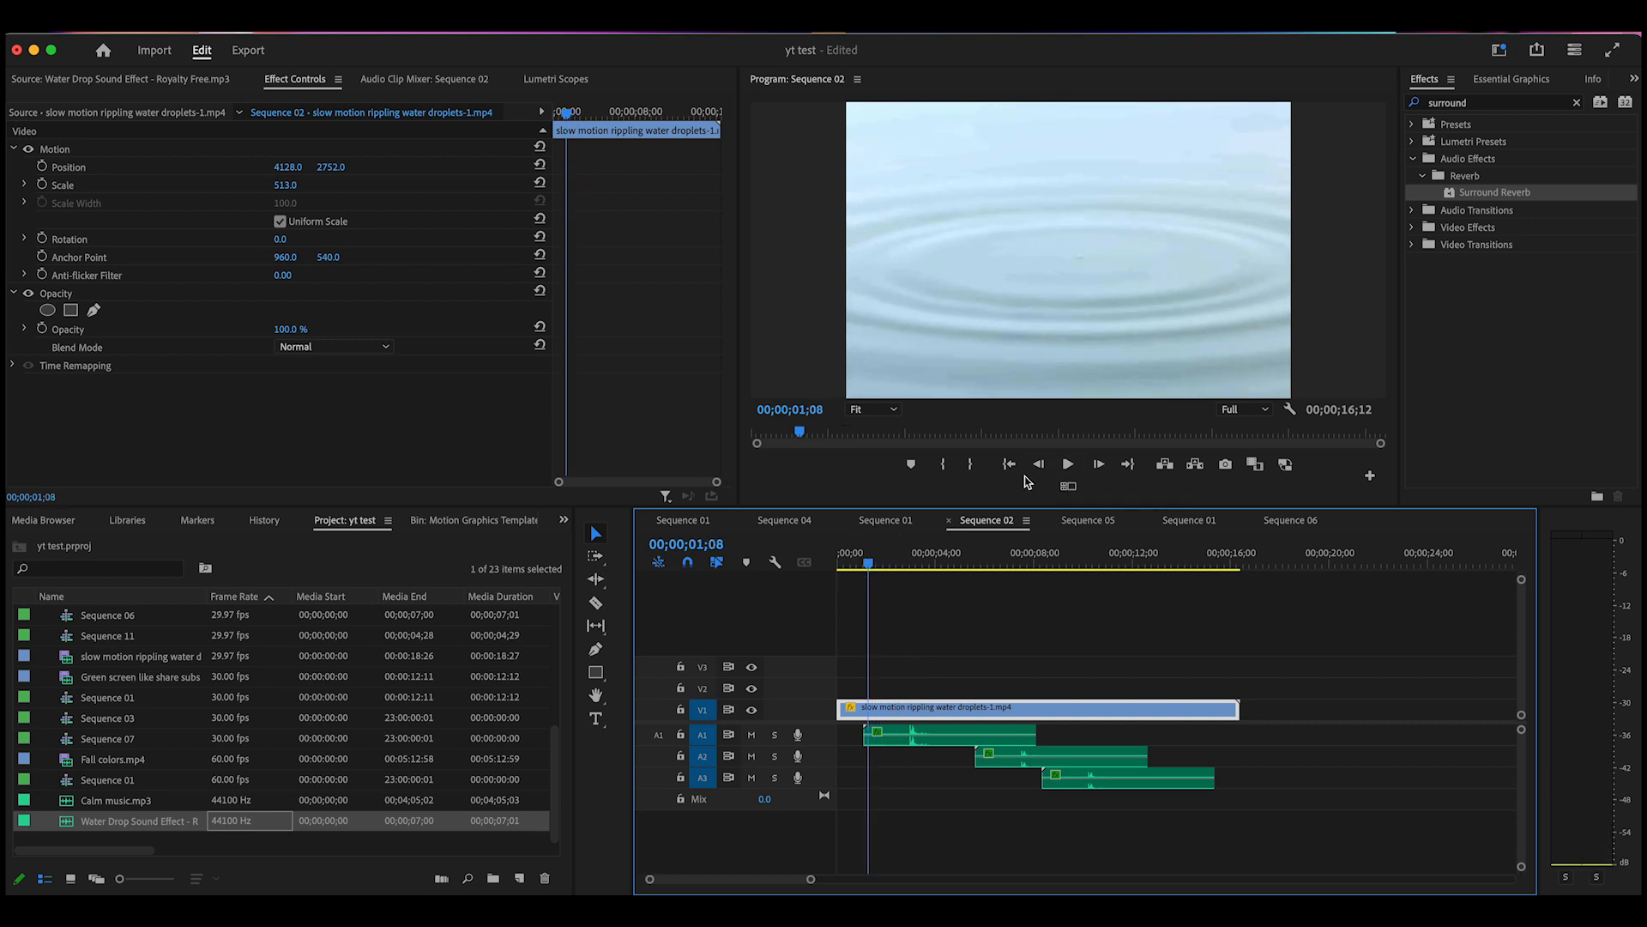
left_click(1067, 464)
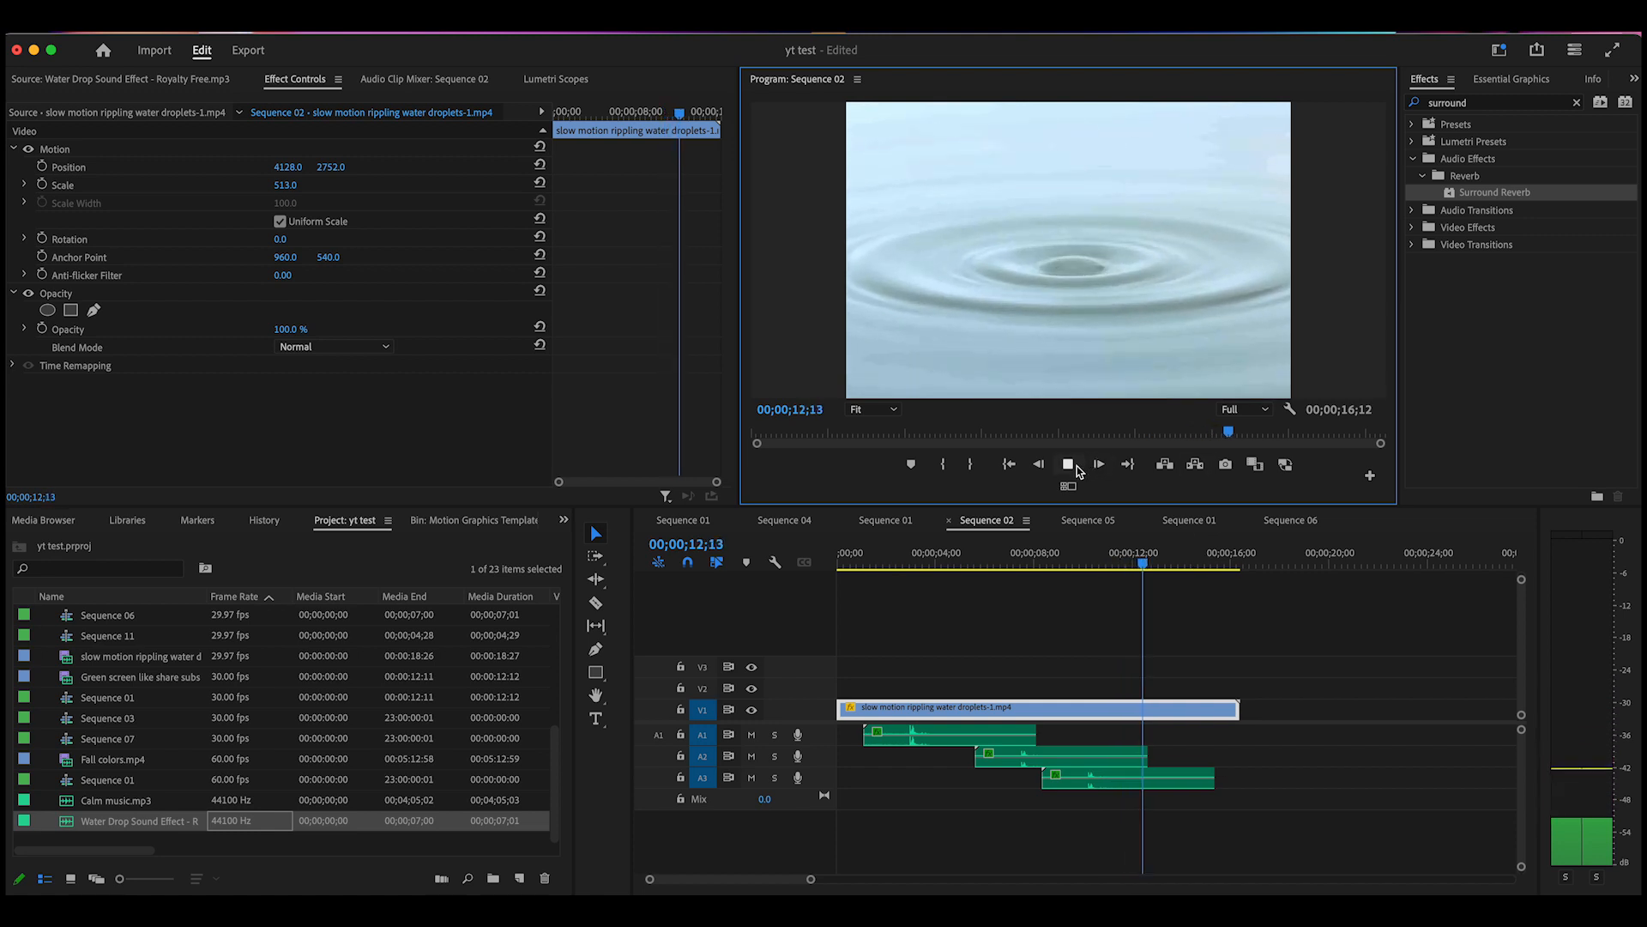
left_click_drag(1161, 566, 1097, 565)
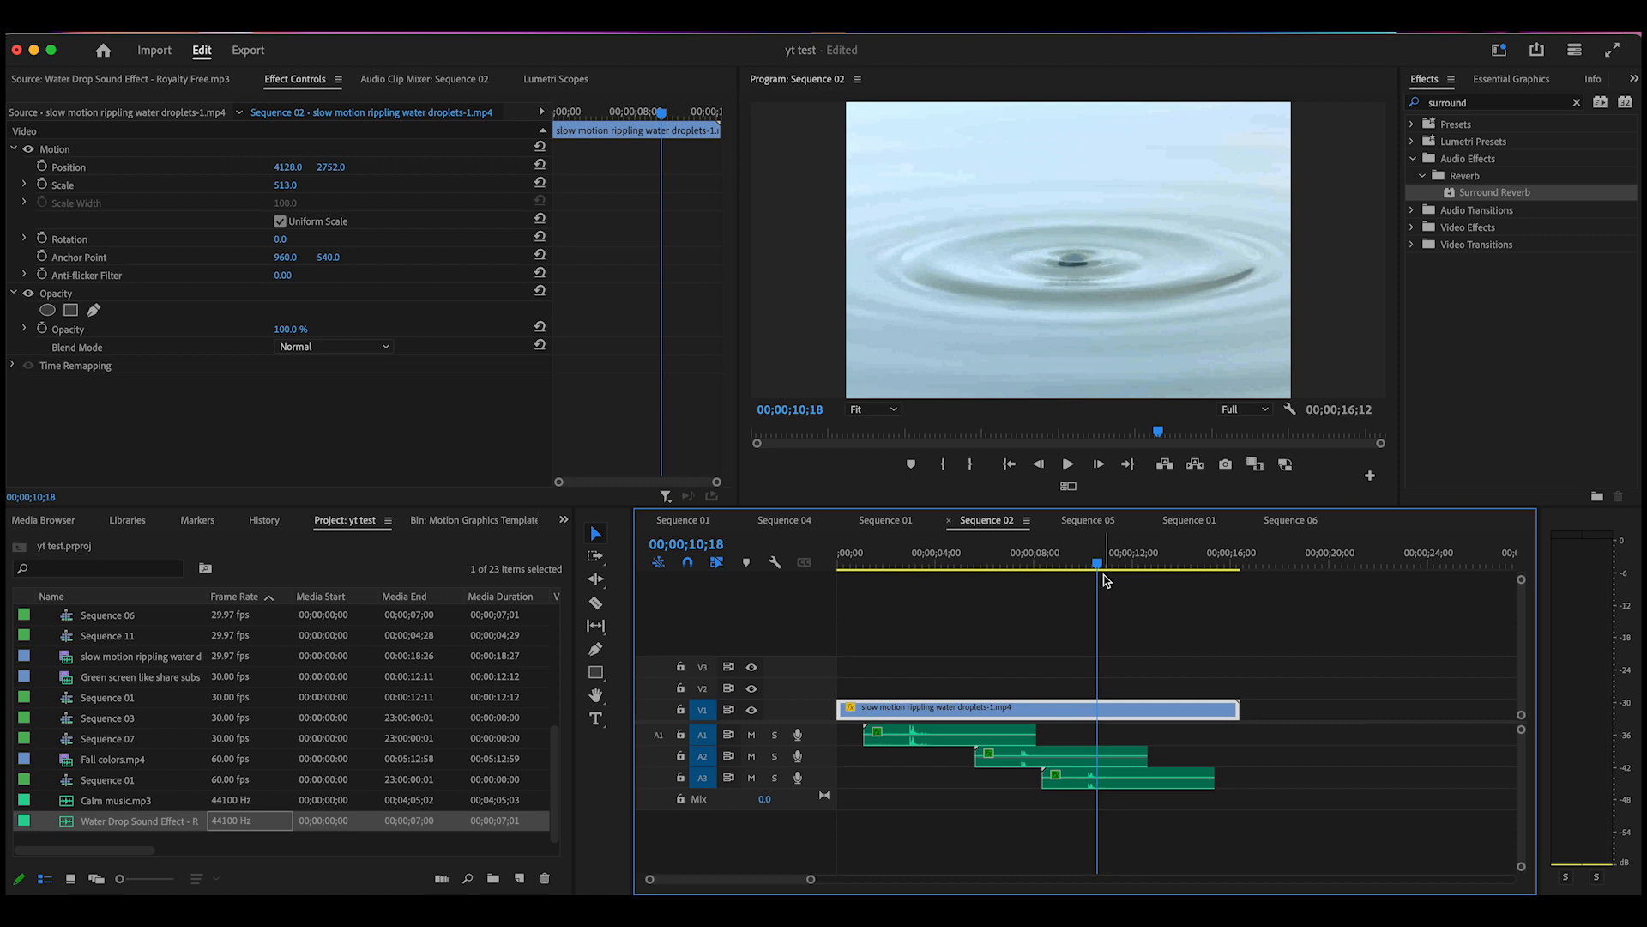
left_click_drag(1096, 569, 851, 649)
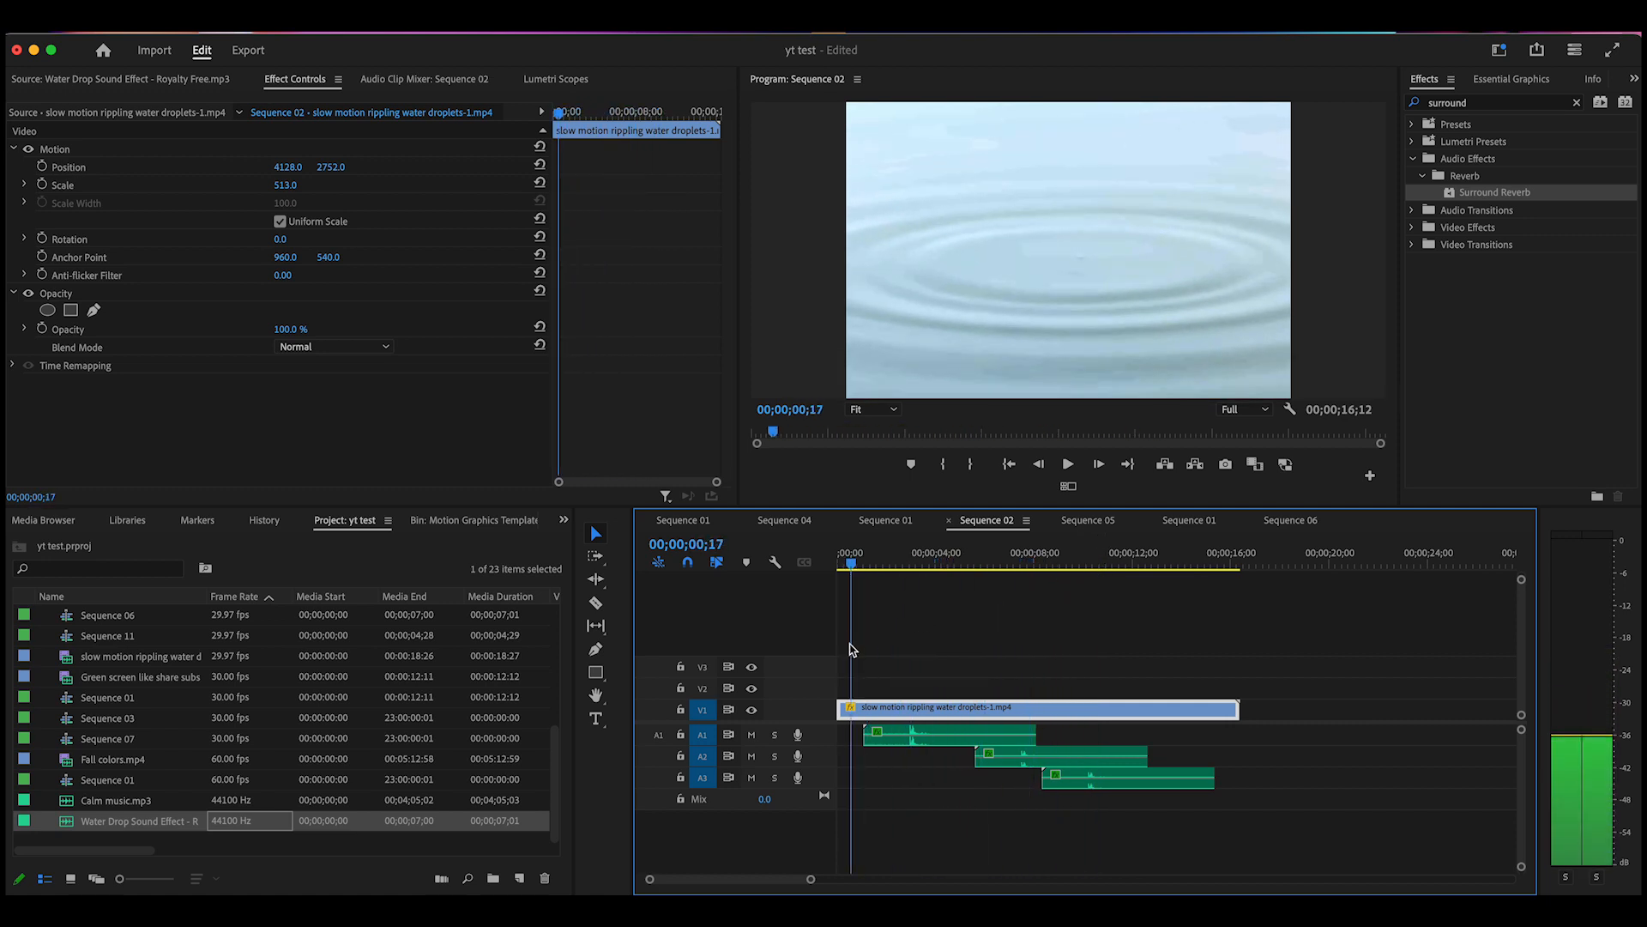
left_click(1068, 465)
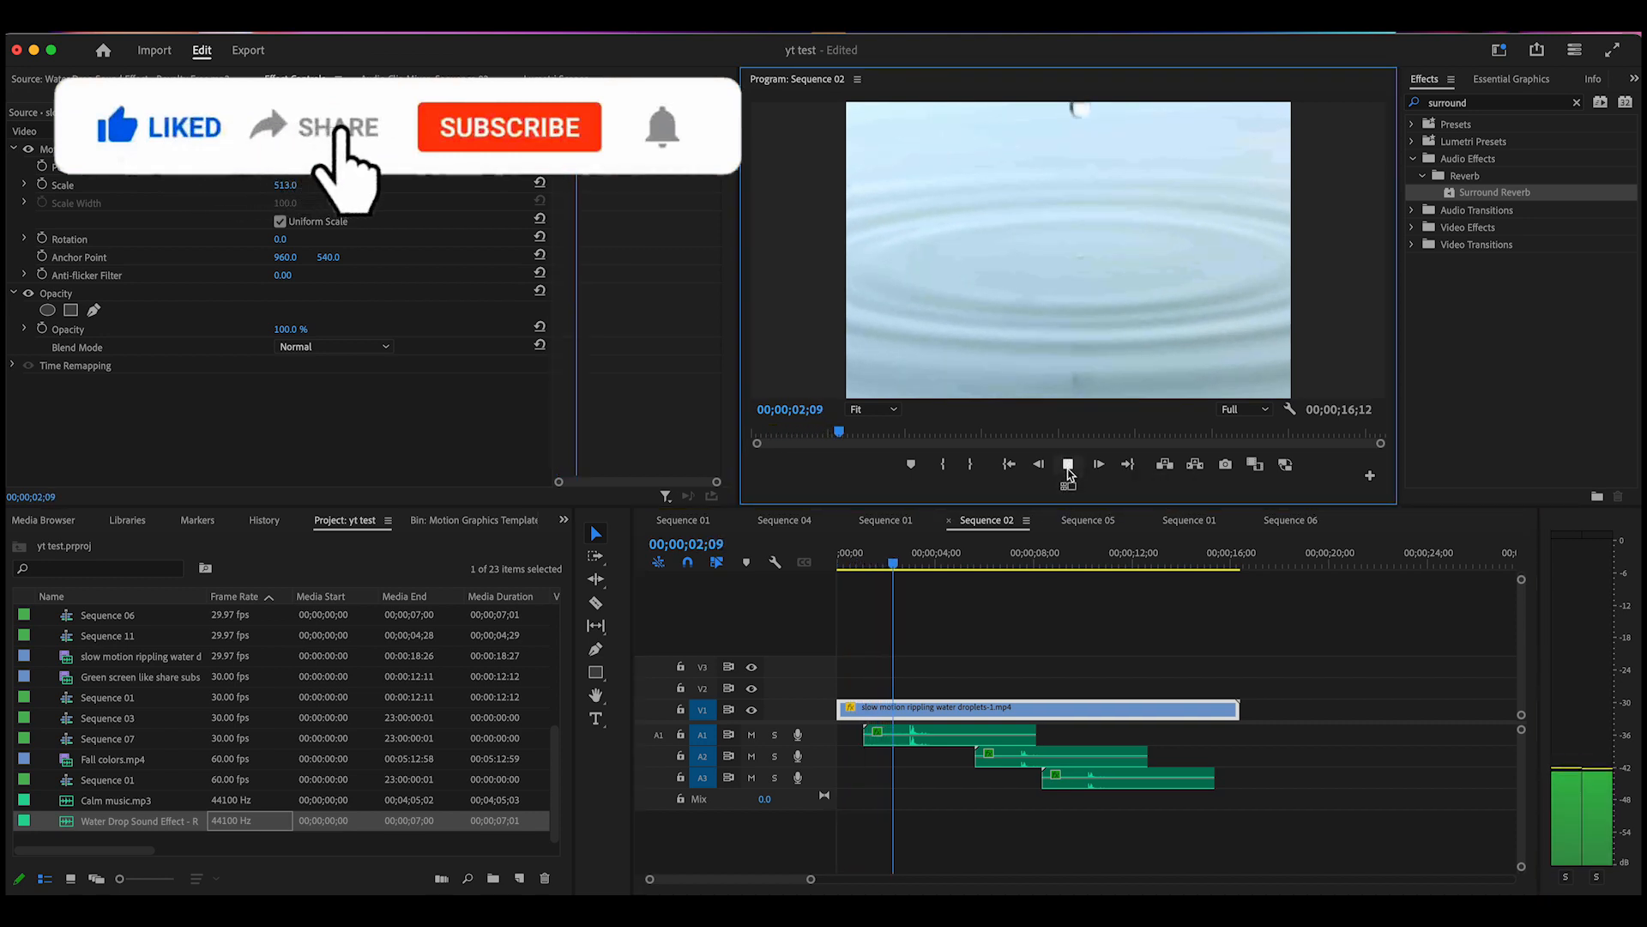